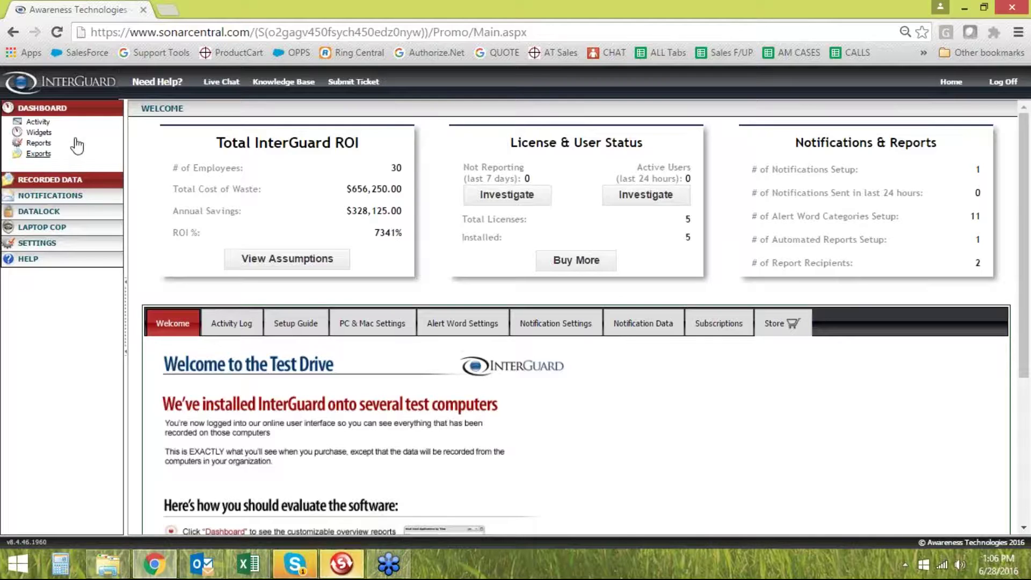
Open the recorded Emails list under Recorded Data > Computers in the sidebar
{"action": "left_click", "coordinate": [67, 109]}
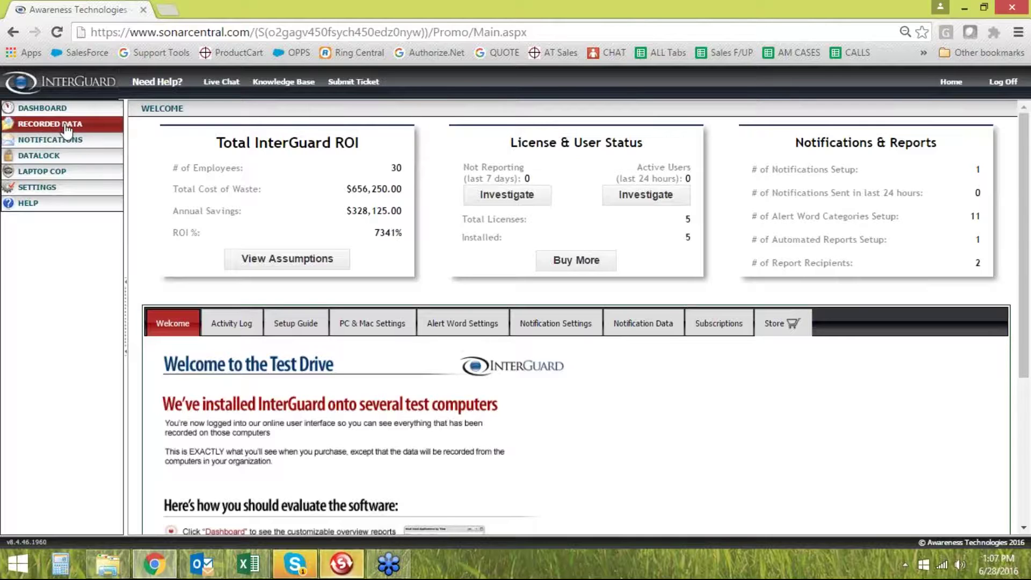
{"action": "left_click", "coordinate": [63, 126]}
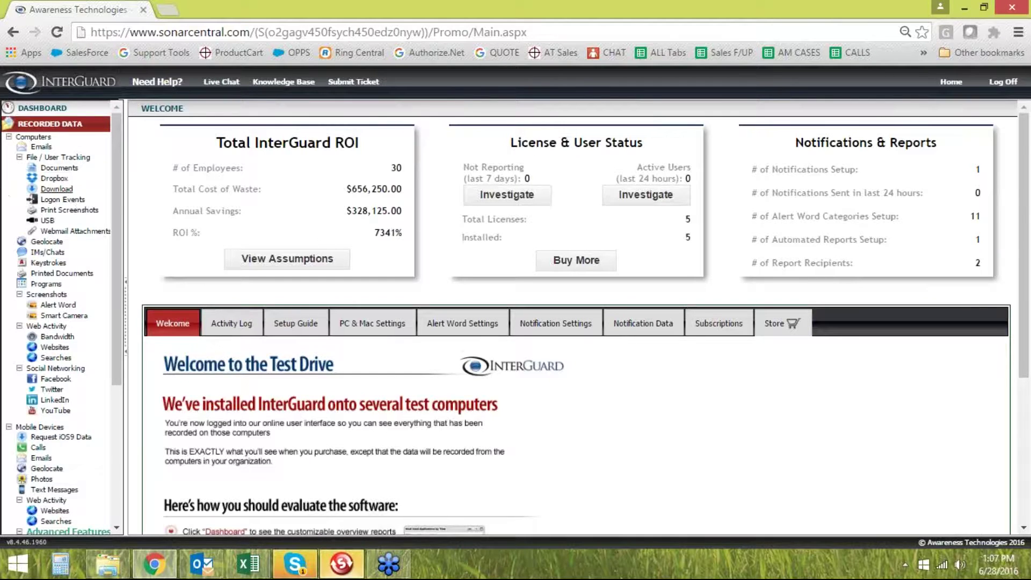
{"action": "left_click", "coordinate": [44, 148]}
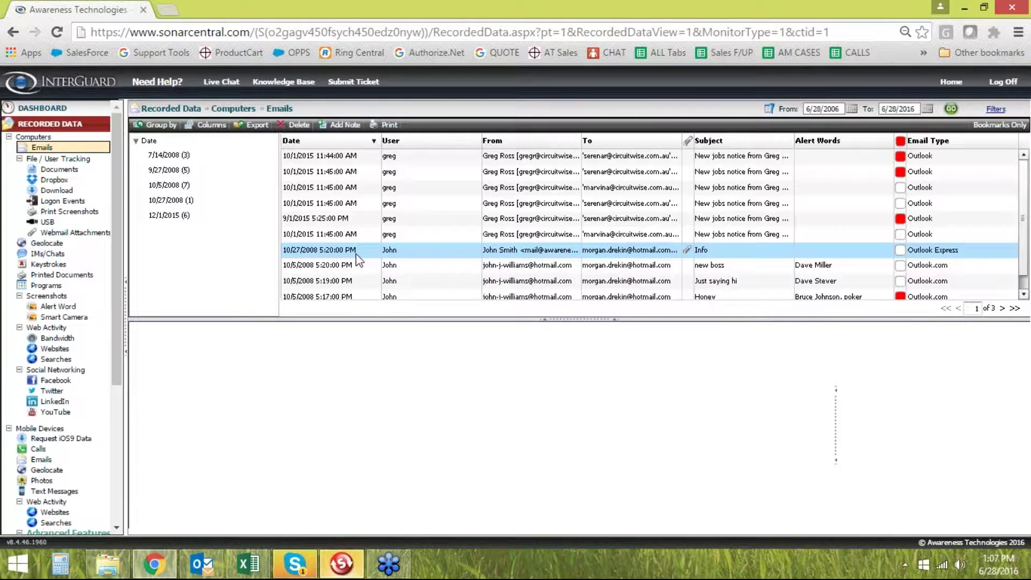
{"action": "left_click", "coordinate": [357, 264]}
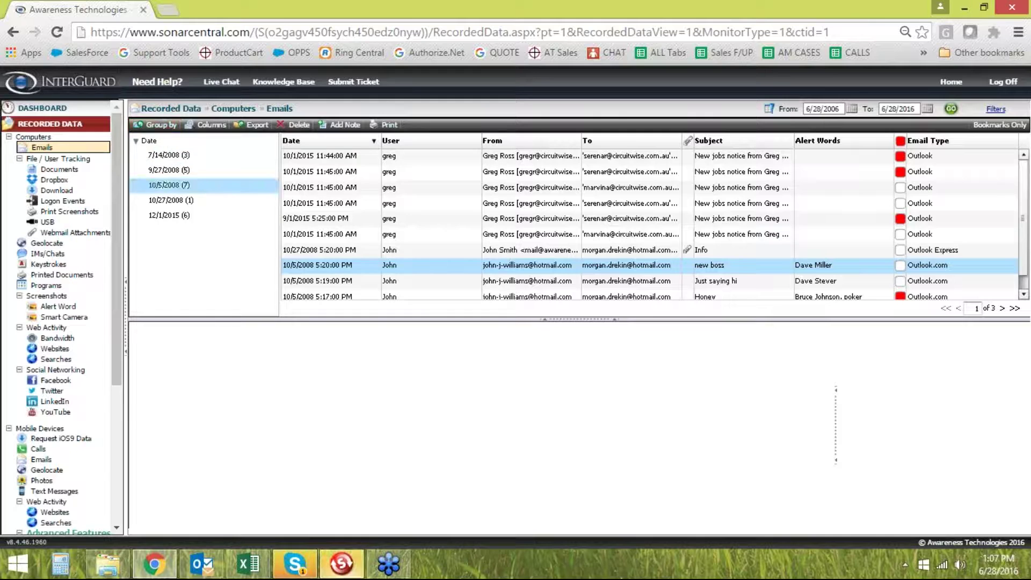
{"action": "left_click", "coordinate": [755, 217]}
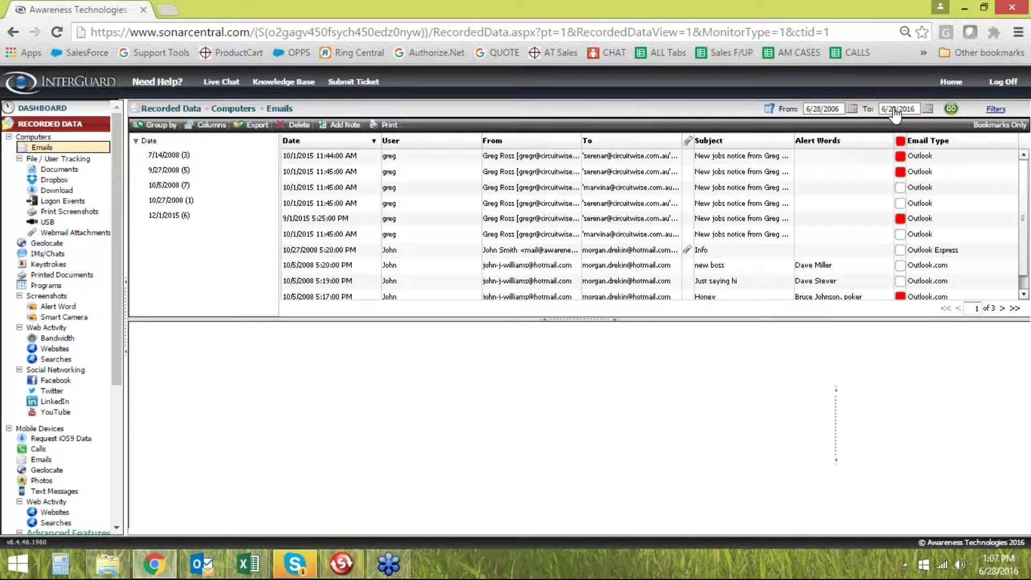
{"action": "left_click", "coordinate": [852, 110]}
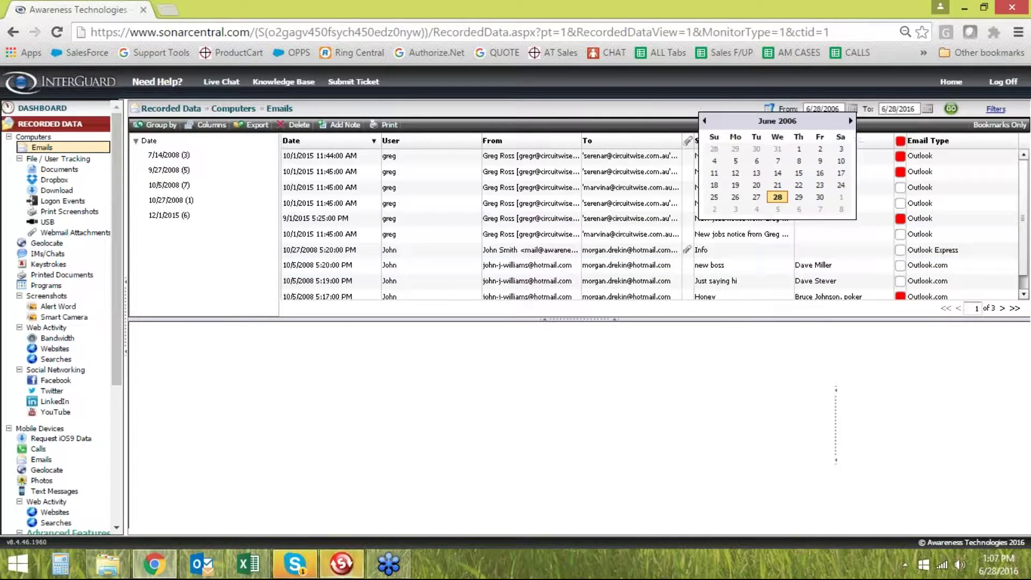
{"action": "left_click", "coordinate": [851, 110]}
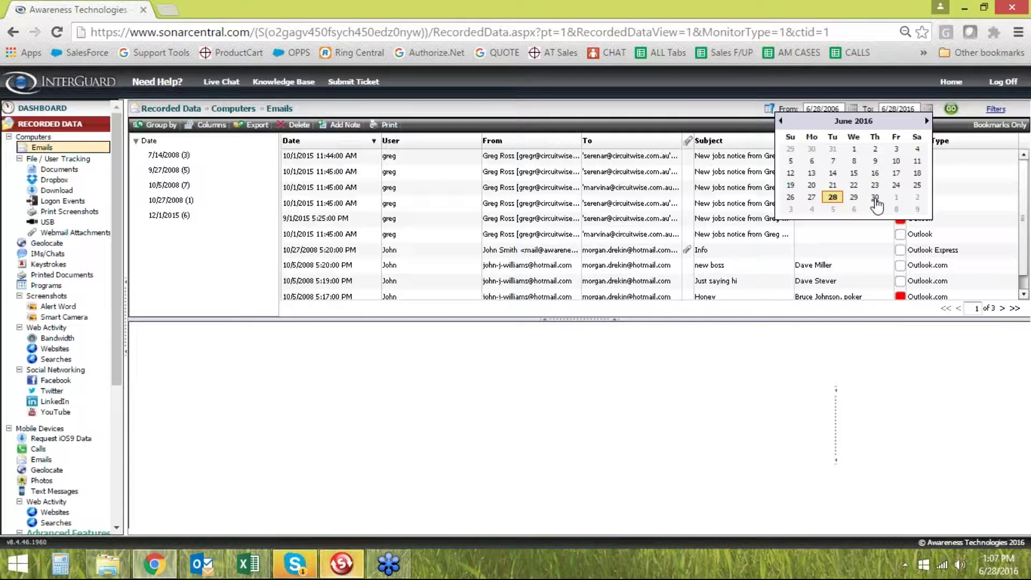
{"action": "left_click", "coordinate": [717, 116]}
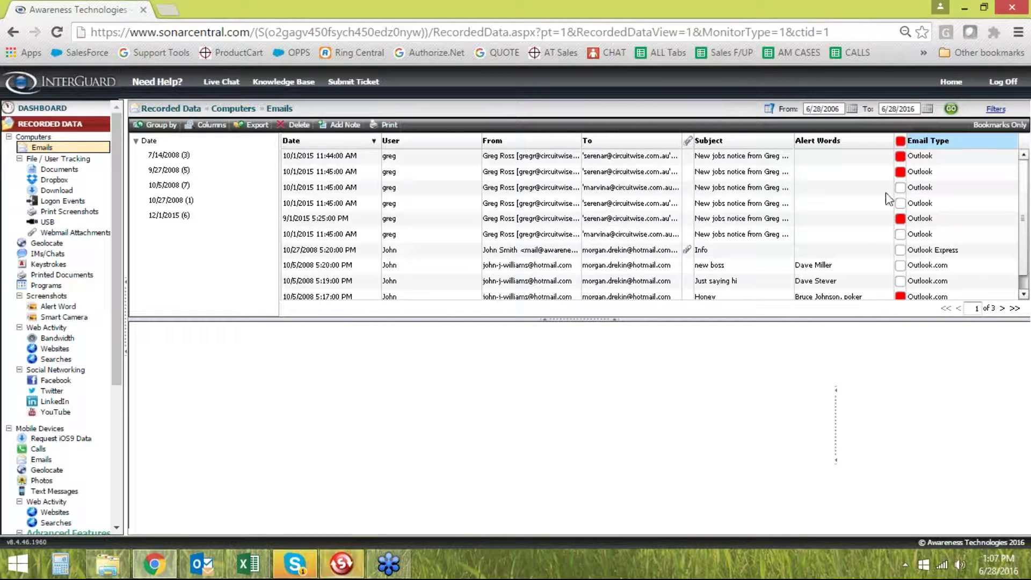
{"action": "left_click", "coordinate": [433, 254]}
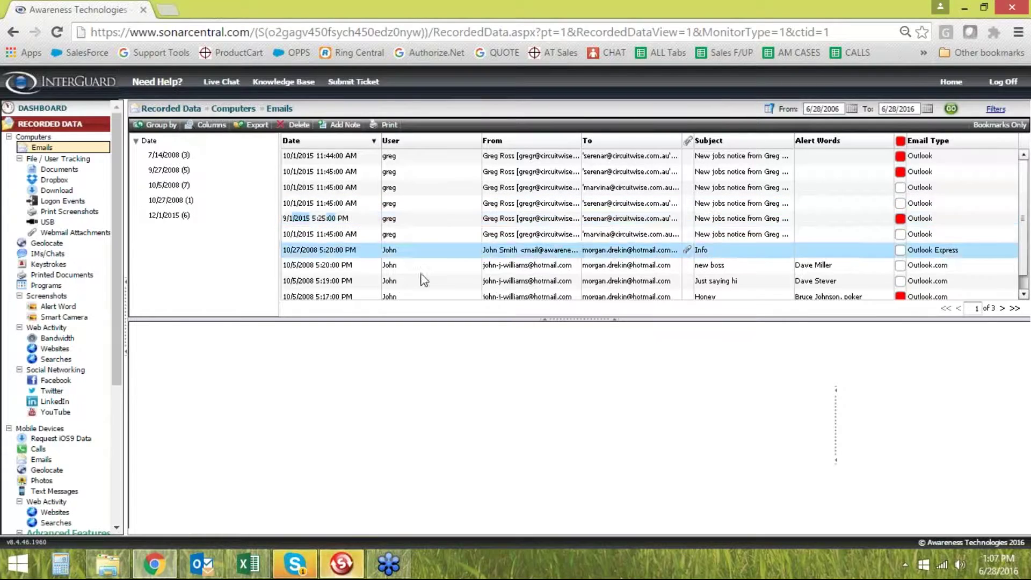
{"action": "left_click", "coordinate": [167, 185]}
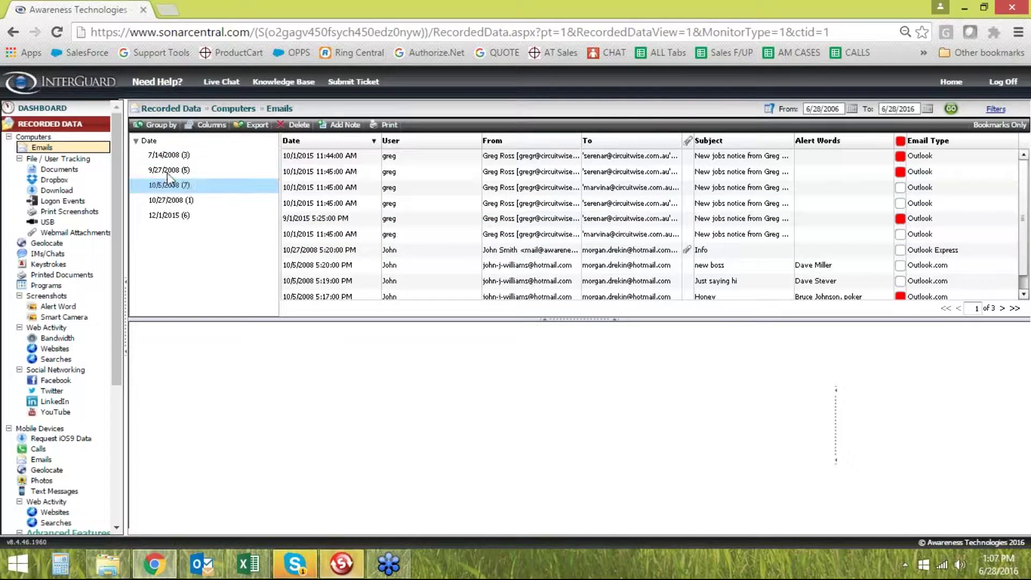
Group emails by Logon, pick the user with 13 emails, and read the 10/27/2008 Info email
{"action": "left_click", "coordinate": [159, 128]}
{"action": "left_click", "coordinate": [134, 168]}
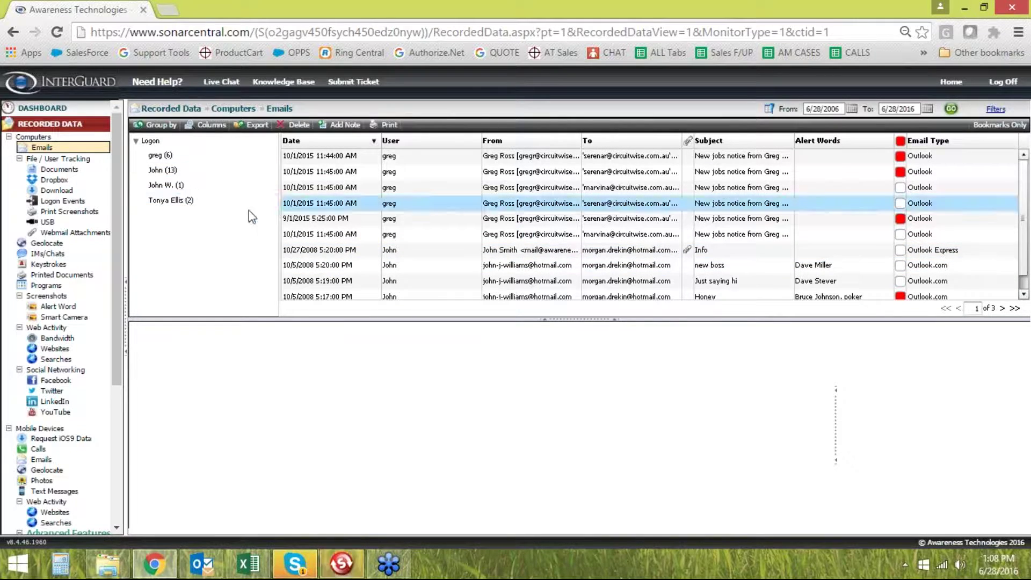
{"action": "left_click", "coordinate": [166, 173]}
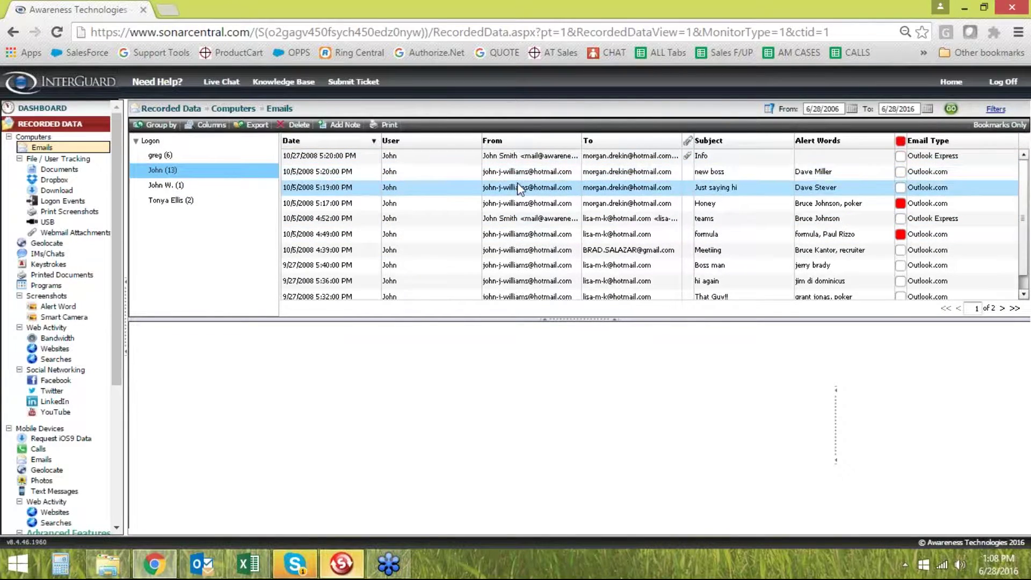
{"action": "left_click", "coordinate": [423, 156]}
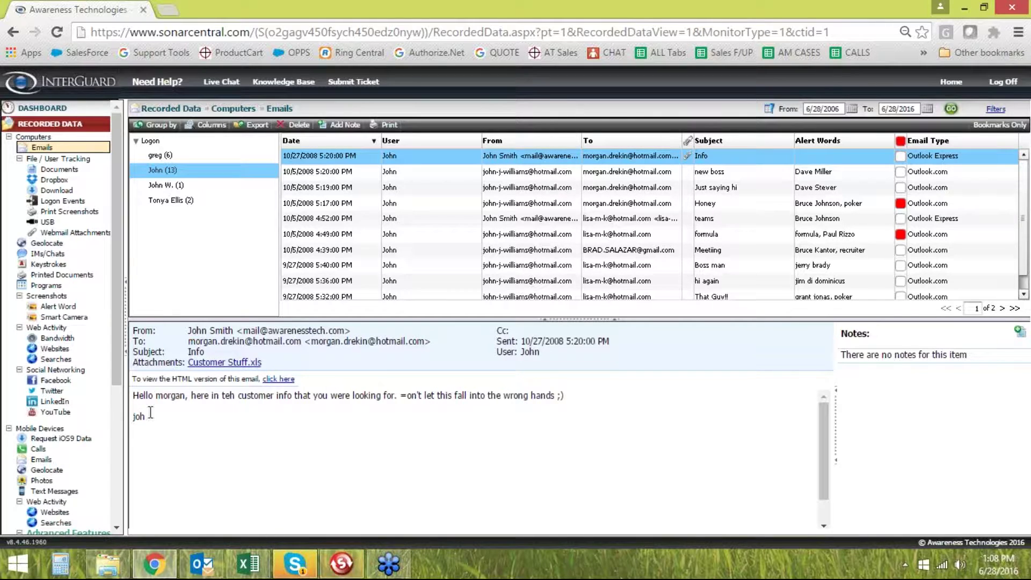
{"action": "left_click_drag", "start_coordinate": [151, 413], "coordinate": [131, 394]}
Highlight and then clear the Info email's recipient line
{"action": "left_click", "coordinate": [194, 425]}
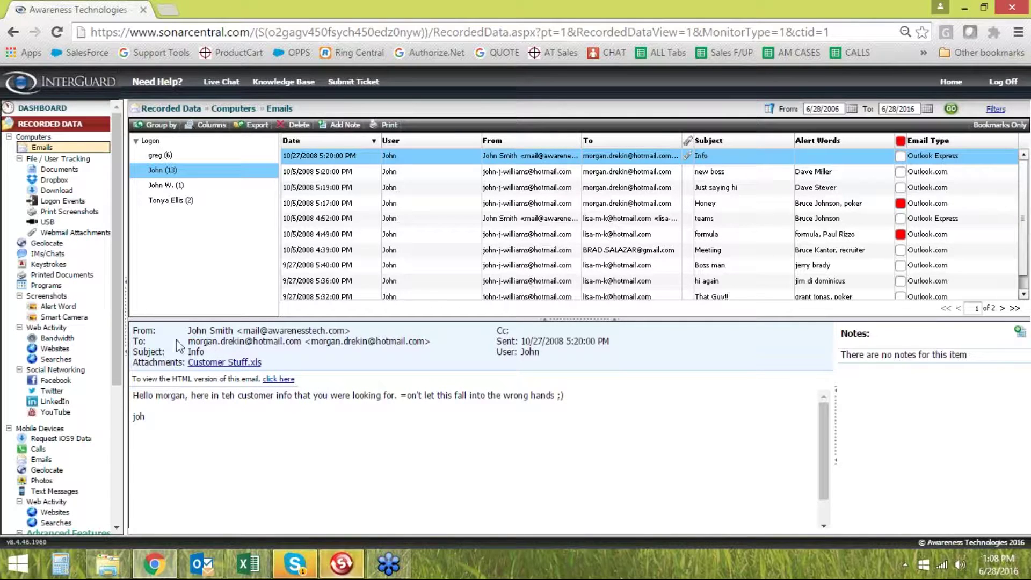
{"action": "left_click_drag", "start_coordinate": [187, 342], "coordinate": [430, 345]}
{"action": "left_click", "coordinate": [438, 360]}
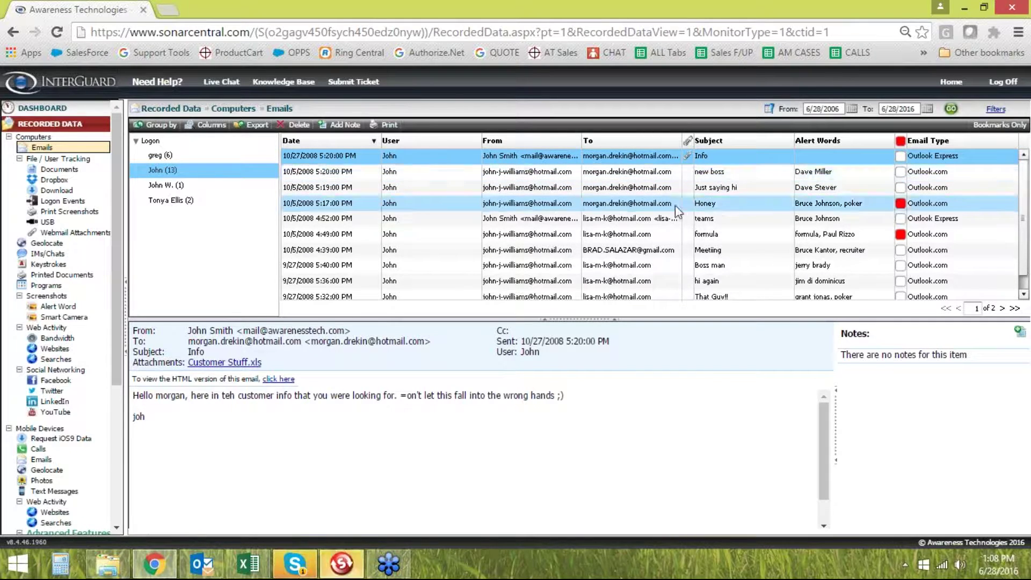
Preview the 10/5/2008 'new boss' email to reveal its highlighted alert word
{"action": "left_click", "coordinate": [466, 176]}
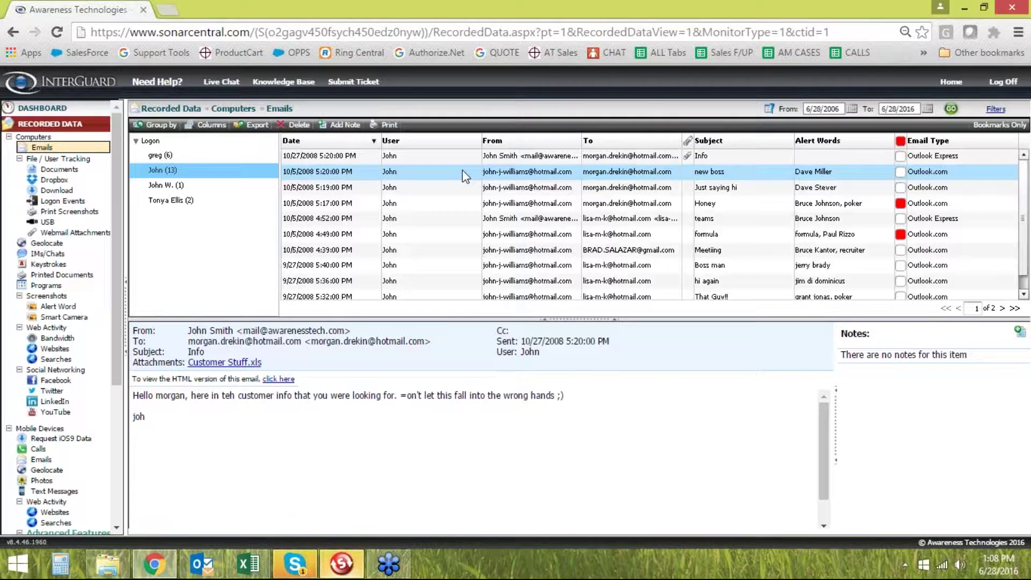
{"action": "left_click_drag", "start_coordinate": [201, 469], "coordinate": [133, 383]}
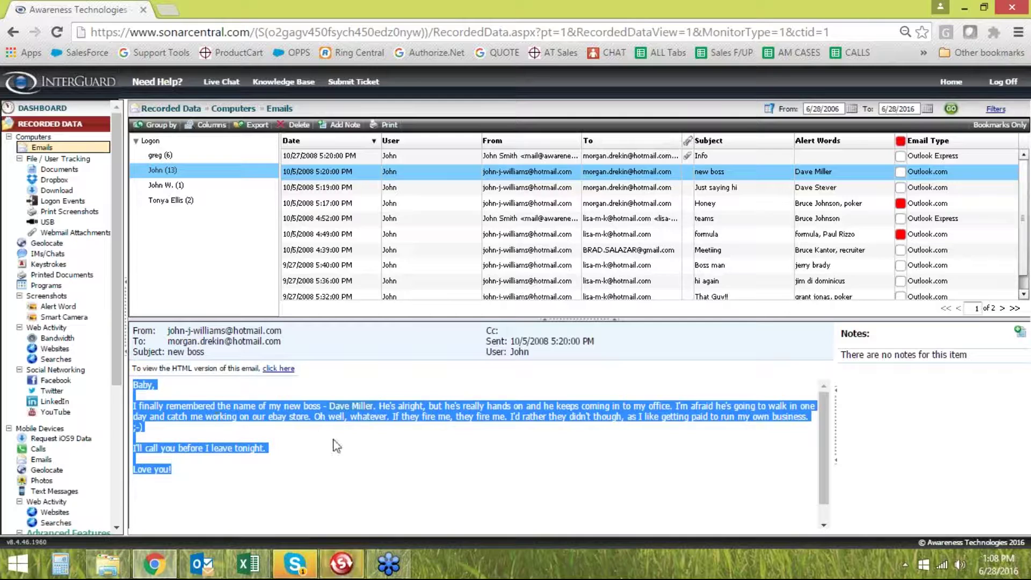
{"action": "left_click", "coordinate": [365, 452]}
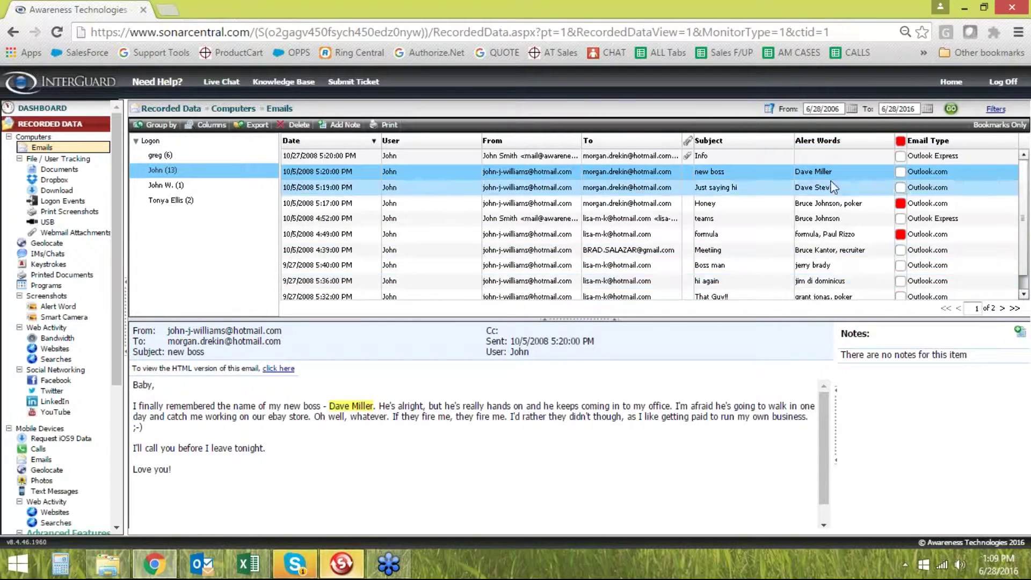
Sort emails by Alert Words and preview the 10/5/2008 4:52 PM 'teams' email
{"action": "left_click", "coordinate": [831, 142]}
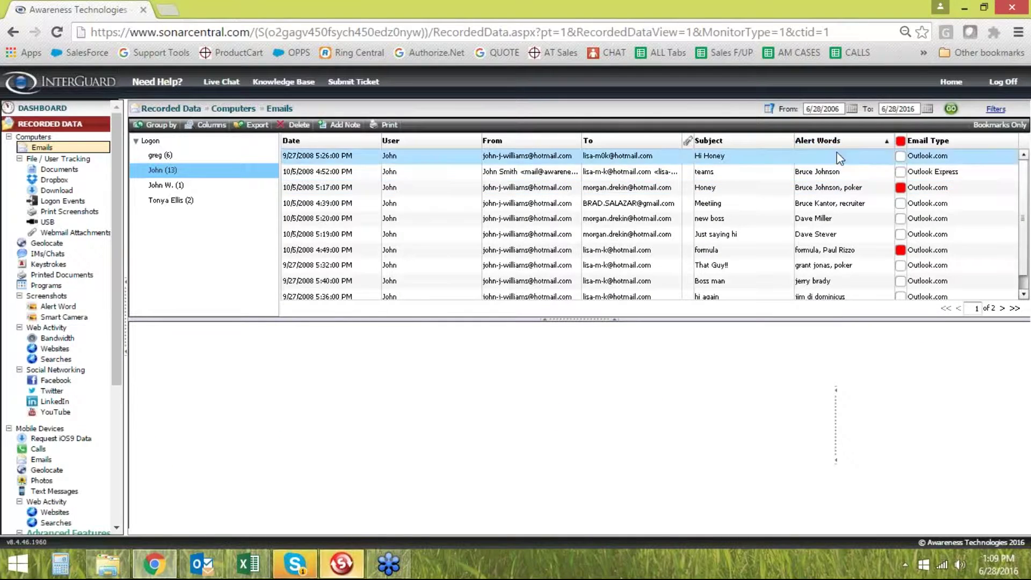
{"action": "left_click", "coordinate": [507, 171]}
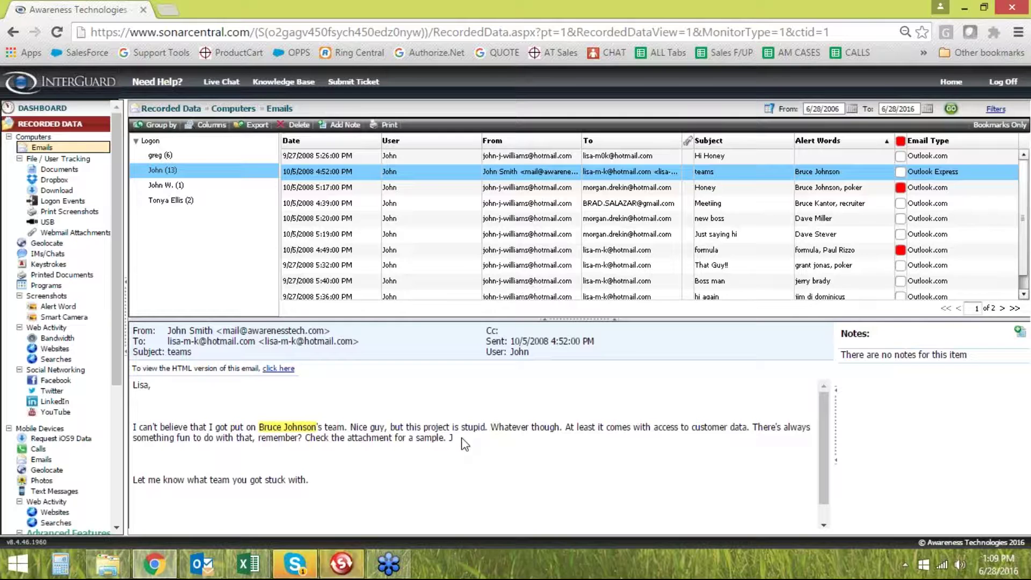
{"action": "left_click_drag", "start_coordinate": [115, 185], "coordinate": [115, 202]}
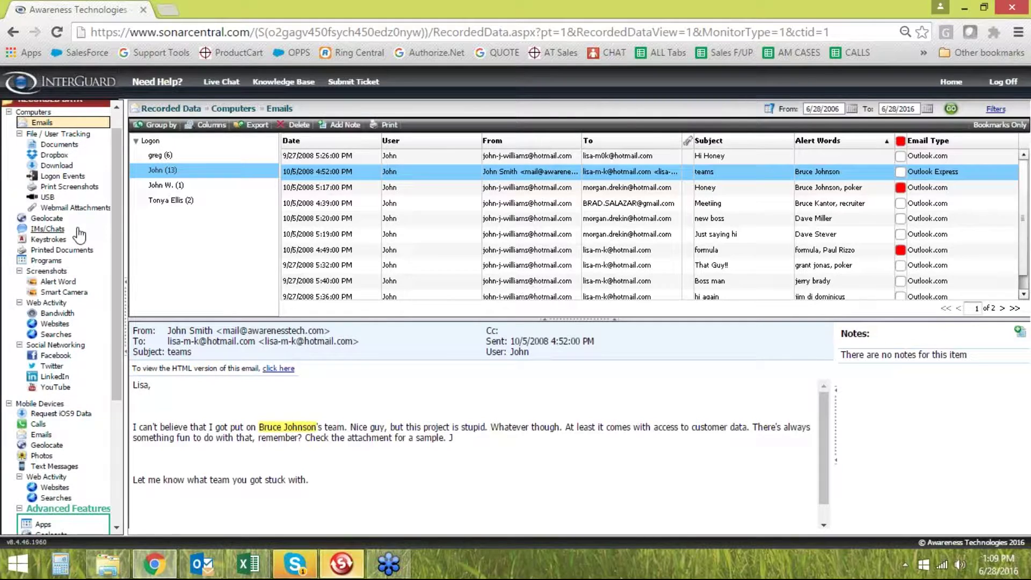
{"action": "scroll", "coordinate": [80, 235], "scroll_direction": "up", "scroll_amount": 1}
{"action": "left_click_drag", "start_coordinate": [115, 194], "coordinate": [108, 205]}
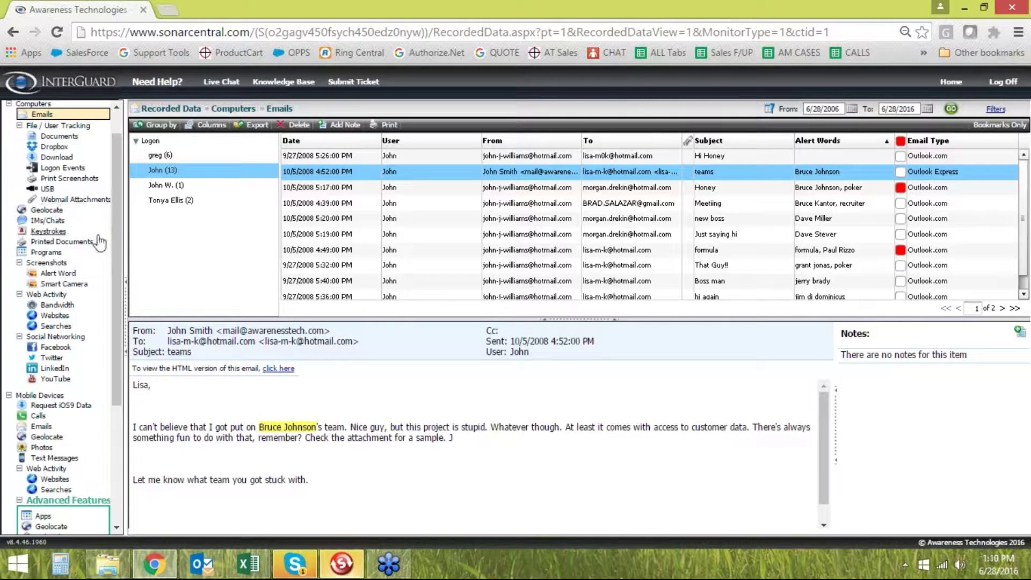
Open the Keystrokes log and show only the notepad.exe (2) entries
{"action": "left_click", "coordinate": [50, 231]}
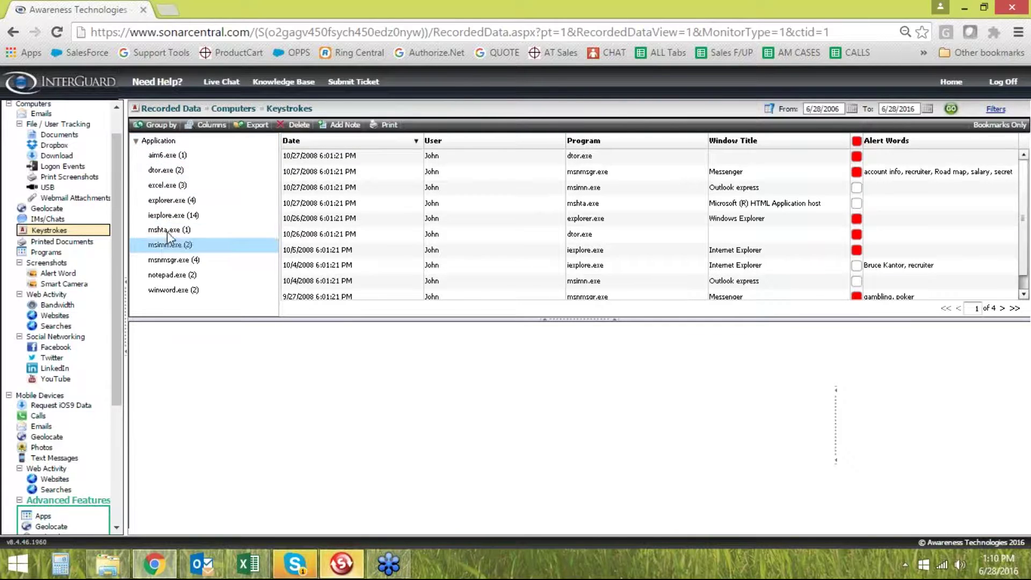
{"action": "left_click", "coordinate": [176, 274]}
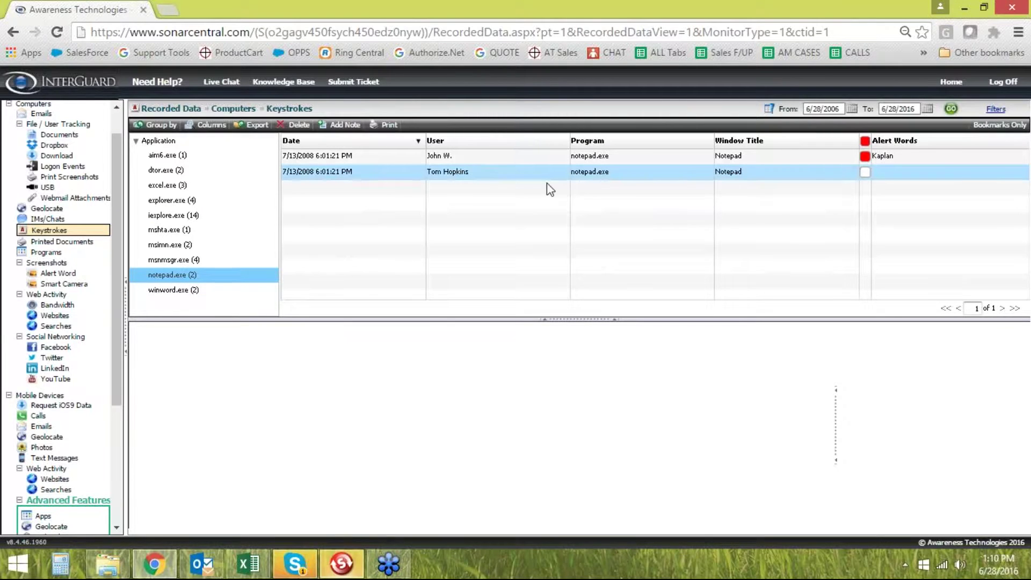
{"action": "left_click", "coordinate": [458, 159]}
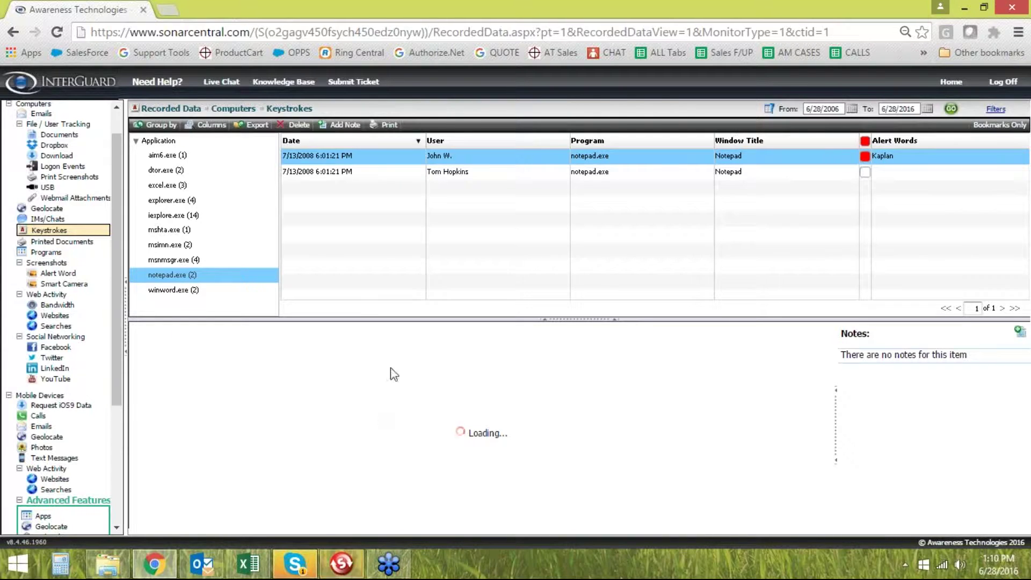
{"action": "left_click", "coordinate": [333, 175]}
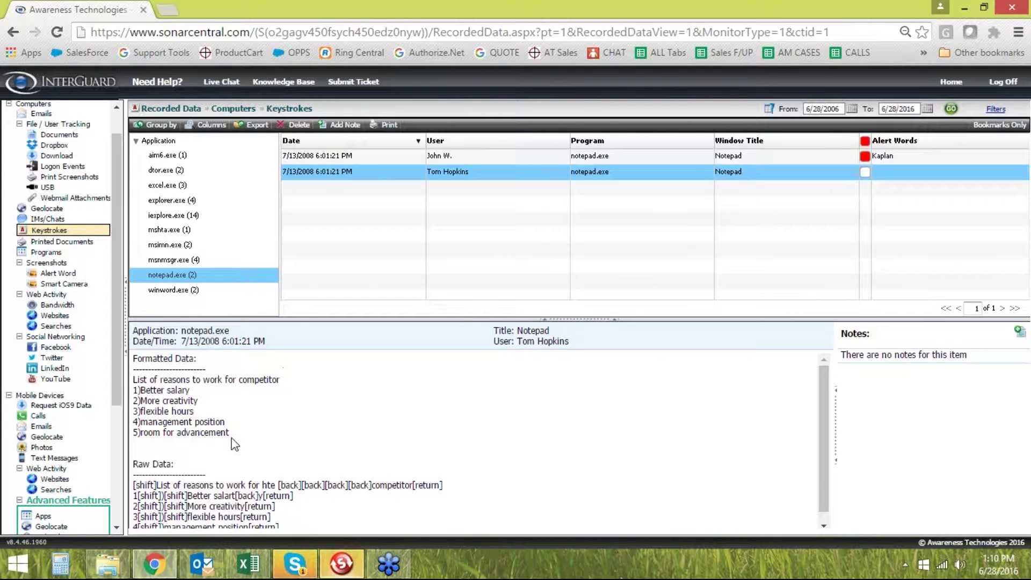
{"action": "left_click_drag", "start_coordinate": [231, 437], "coordinate": [167, 409]}
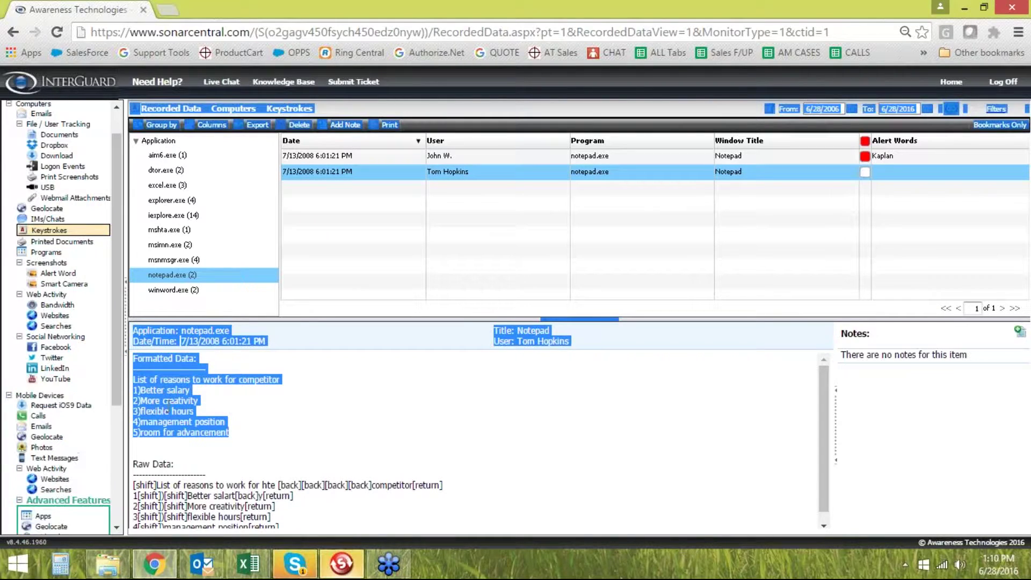
{"action": "left_click", "coordinate": [222, 422]}
{"action": "left_click_drag", "start_coordinate": [236, 435], "coordinate": [134, 379]}
{"action": "left_click", "coordinate": [189, 412]}
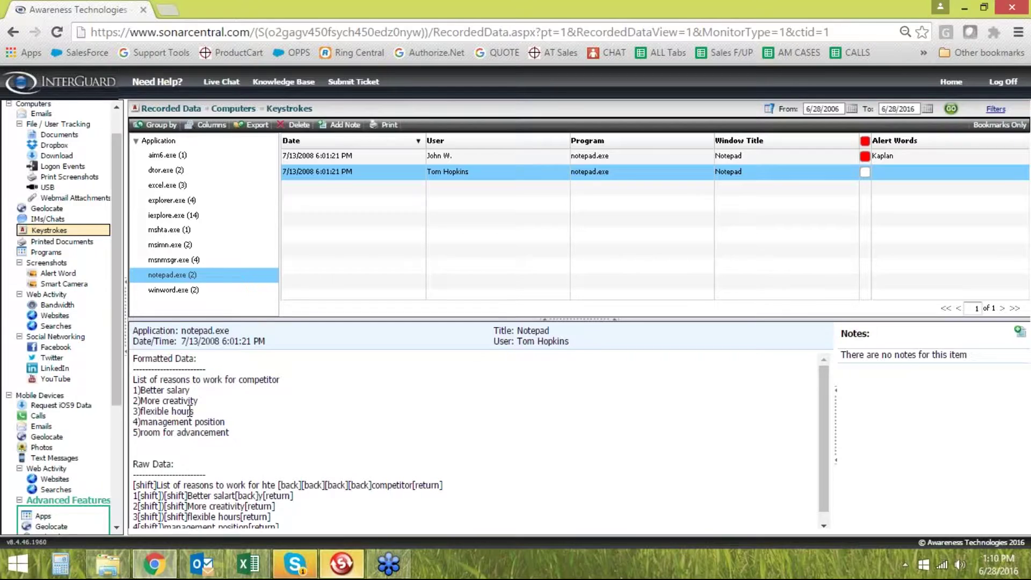
{"action": "scroll", "coordinate": [193, 429], "scroll_direction": "down", "scroll_amount": 1}
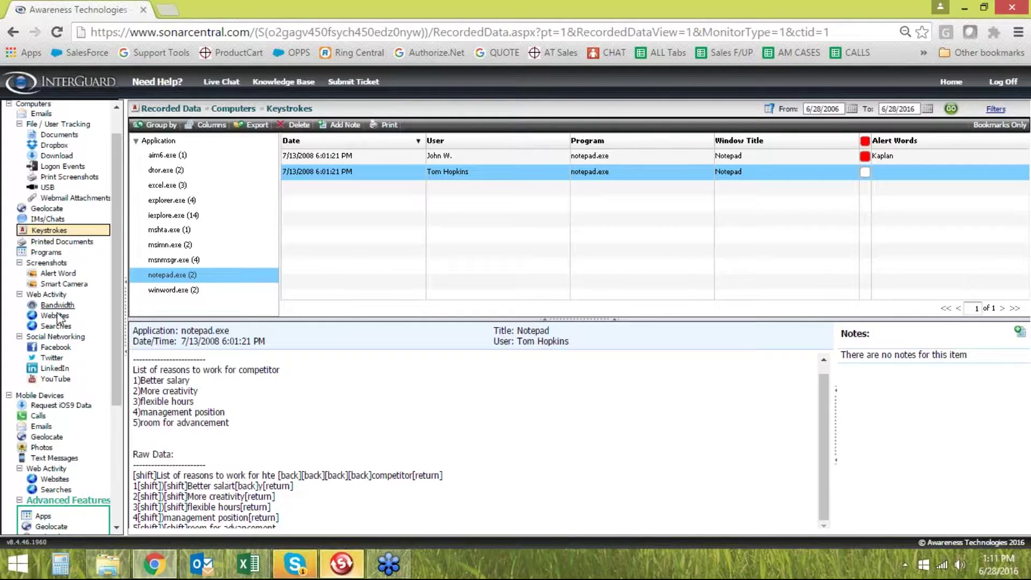
Open the recorded Programs log and check its Logon filter, leaving it on ALL
{"action": "left_click", "coordinate": [41, 253]}
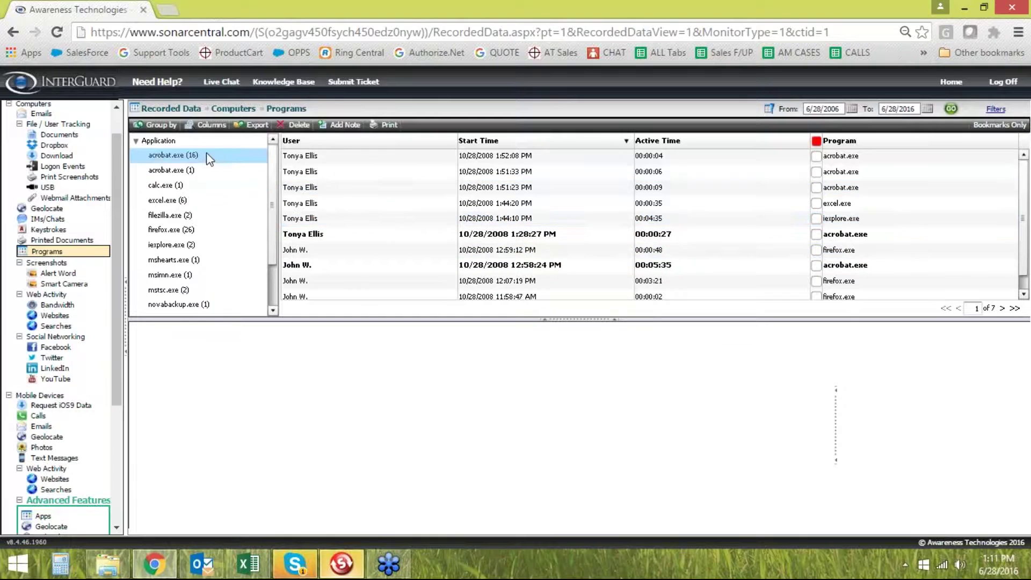
{"action": "scroll", "coordinate": [194, 231], "scroll_direction": "down", "scroll_amount": 2}
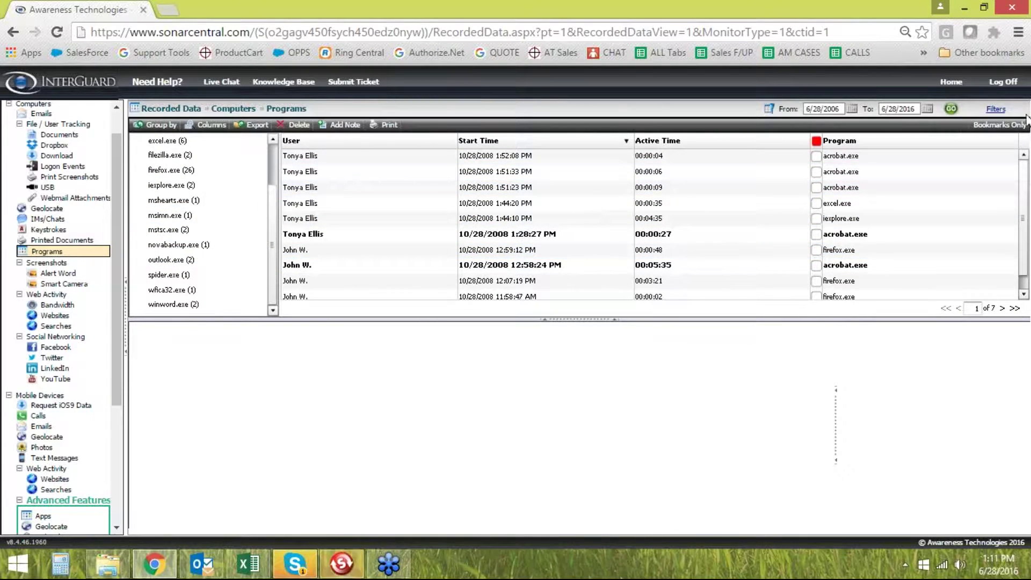
{"action": "left_click", "coordinate": [997, 110]}
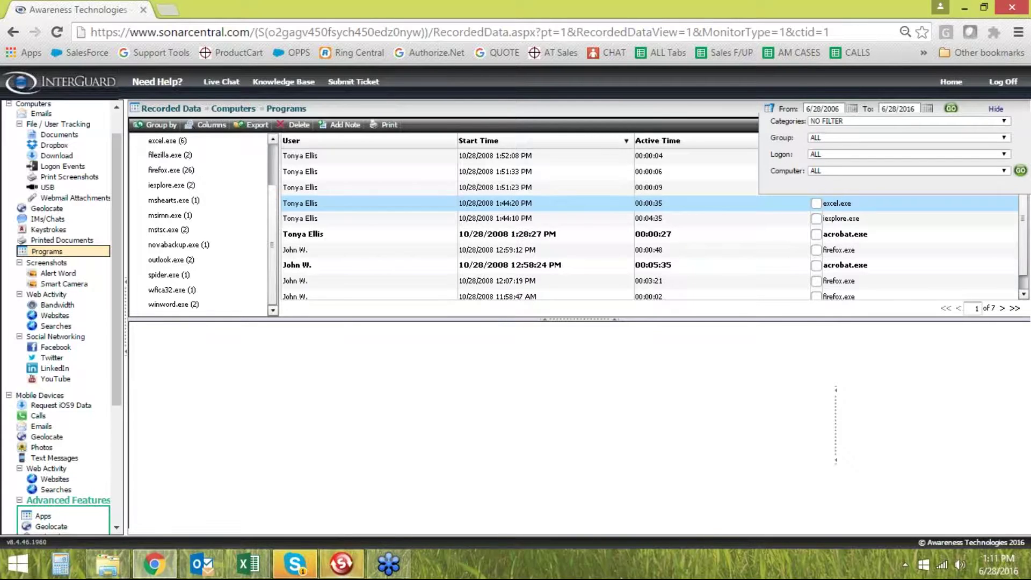
{"action": "left_click", "coordinate": [823, 154]}
{"action": "scroll", "coordinate": [829, 290], "scroll_direction": "down", "scroll_amount": 3}
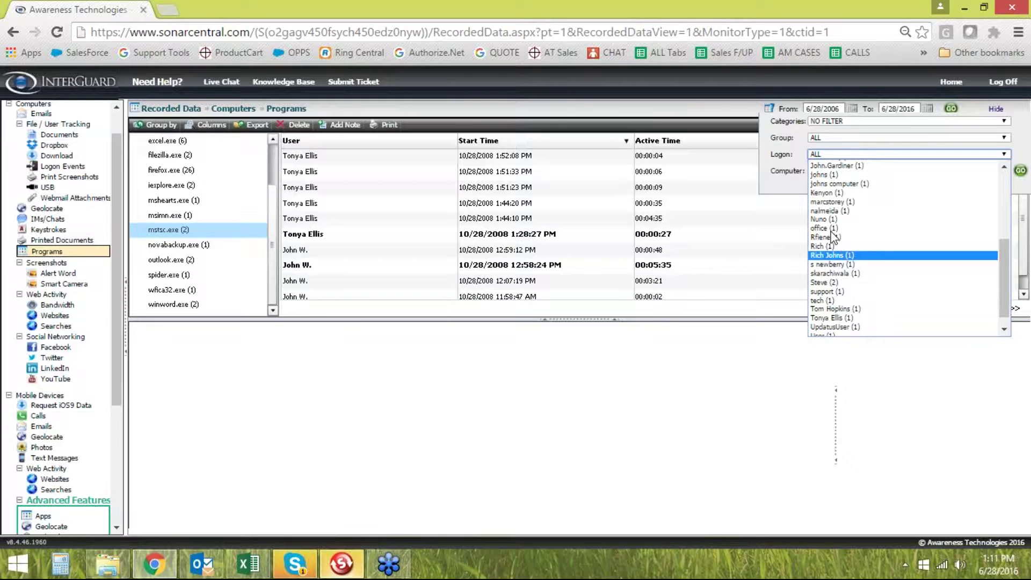
{"action": "scroll", "coordinate": [834, 234], "scroll_direction": "up", "scroll_amount": 3}
{"action": "scroll", "coordinate": [832, 234], "scroll_direction": "up", "scroll_amount": 1}
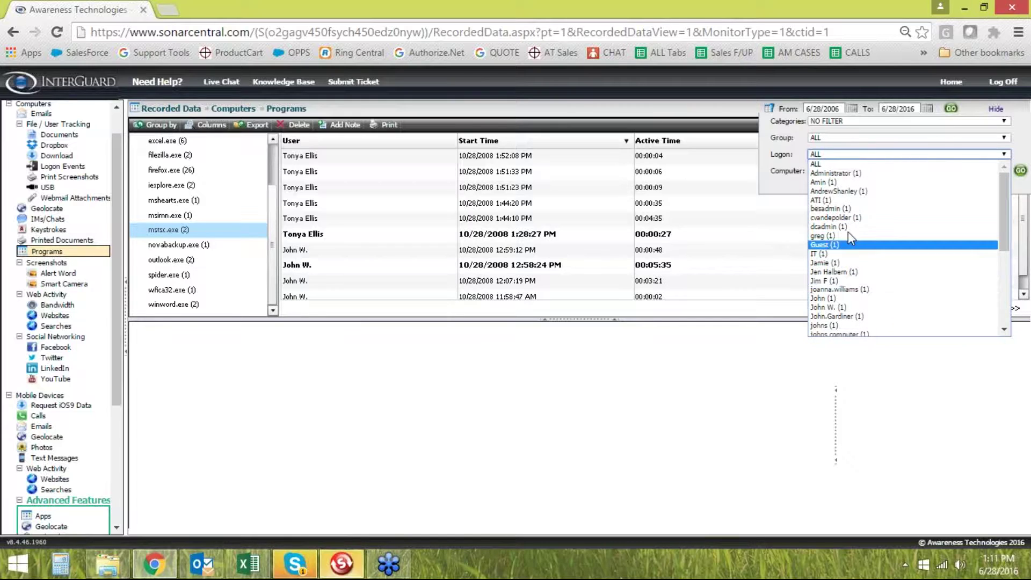
{"action": "left_click", "coordinate": [787, 368]}
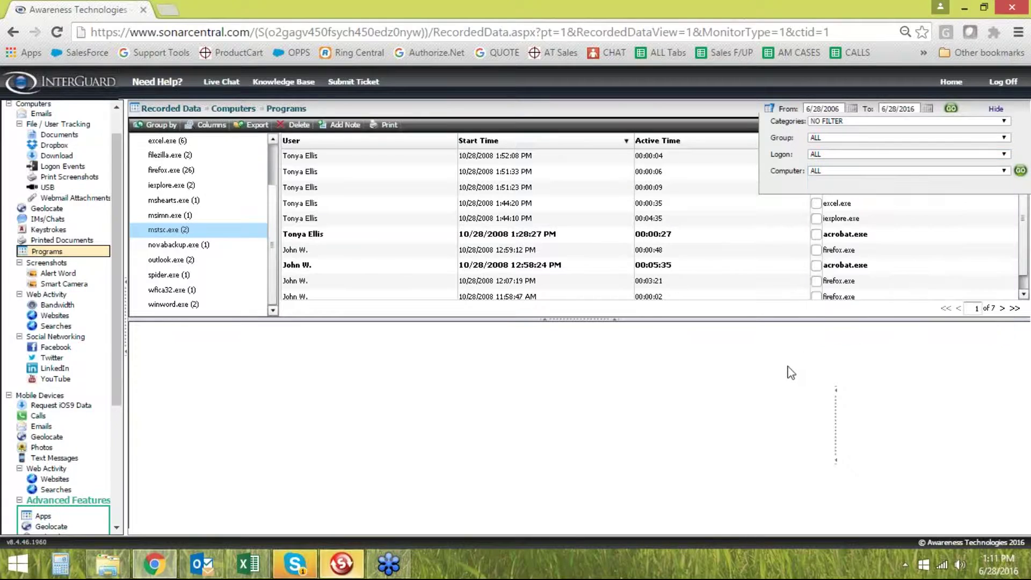
{"action": "left_click", "coordinate": [997, 109]}
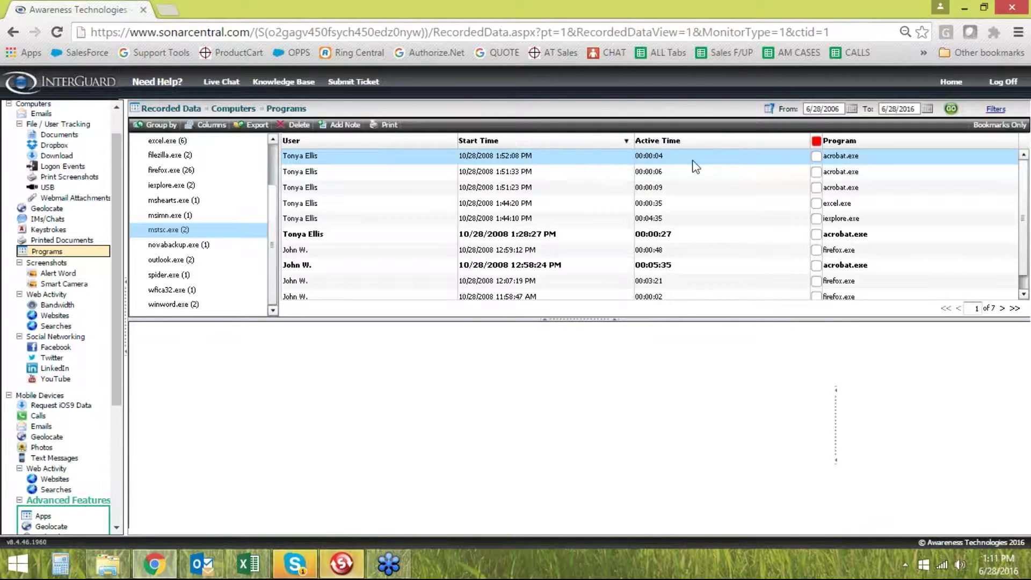
Sort the program records by Active Time, longest session first
{"action": "left_click", "coordinate": [499, 173]}
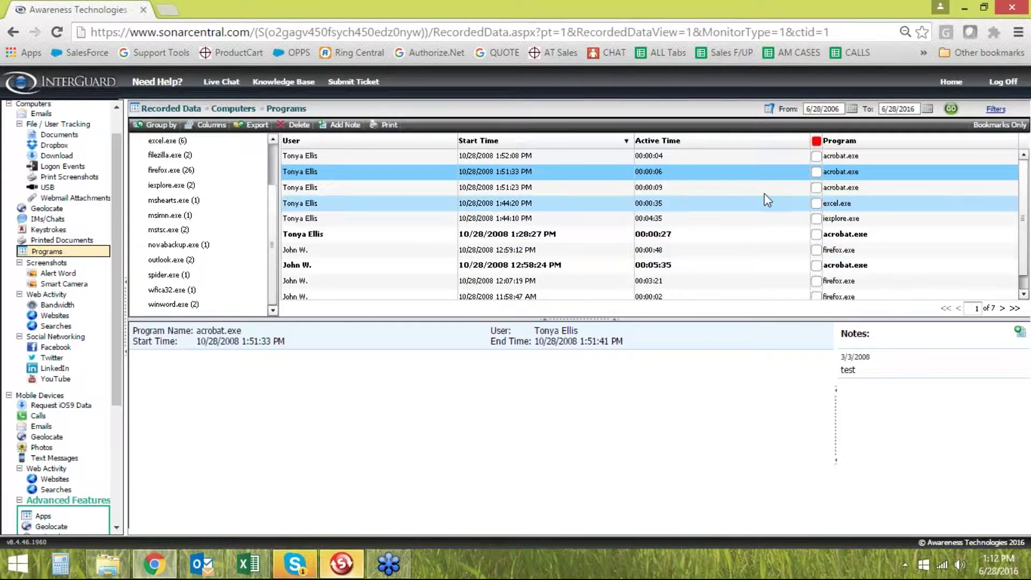
{"action": "left_click", "coordinate": [671, 144]}
{"action": "left_click", "coordinate": [671, 143]}
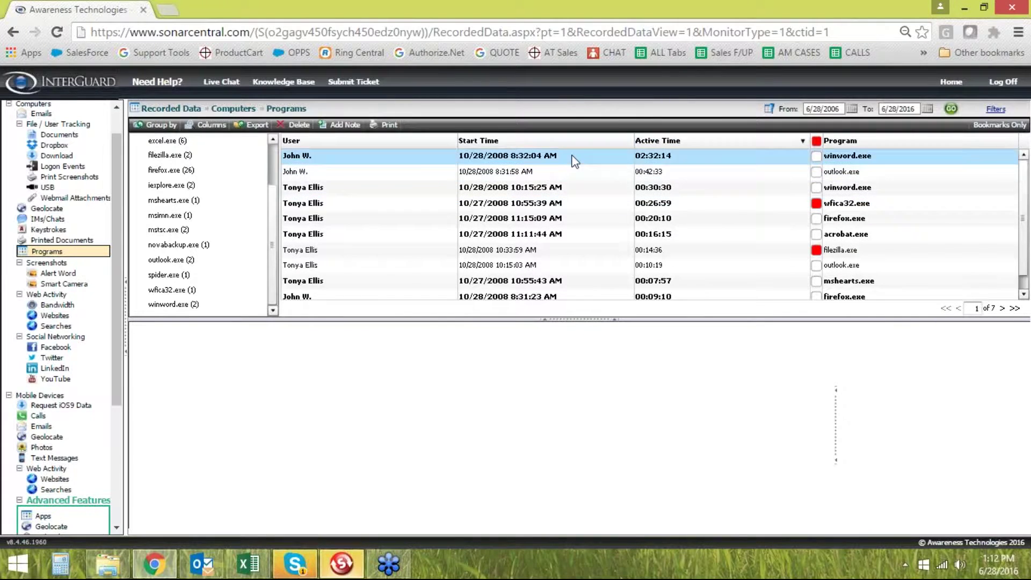
View the 02:32:14 winword.exe session details, then open the Websites log grouped by domain
{"action": "left_click", "coordinate": [381, 160]}
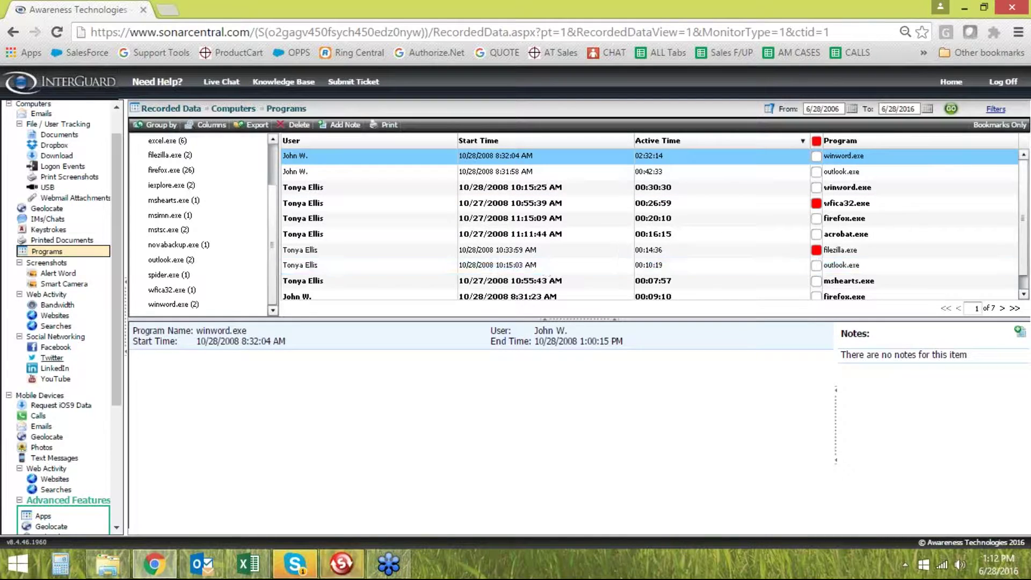
{"action": "left_click", "coordinate": [61, 317]}
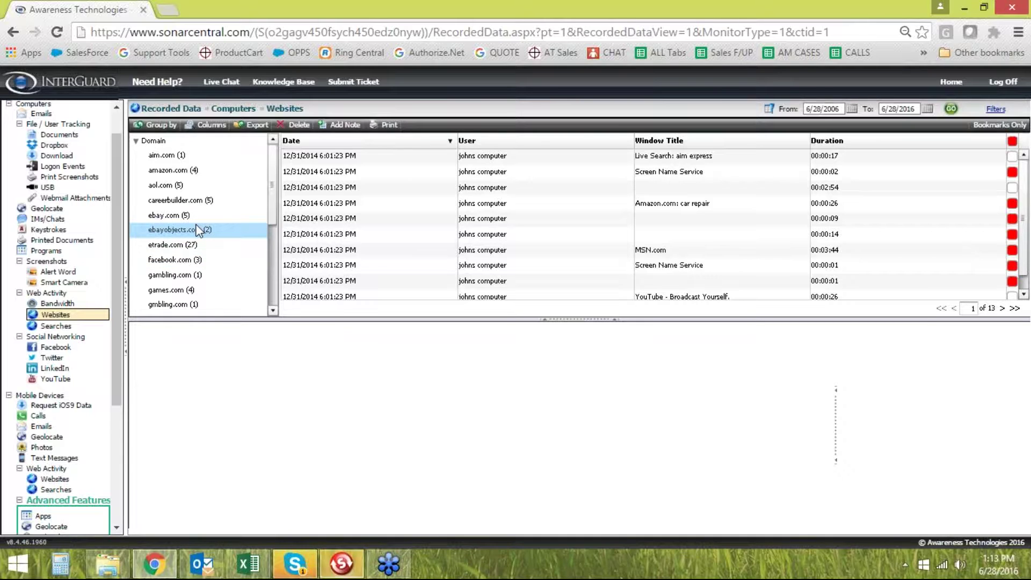
Filter websites to facebook.com and view the 00:01:42 'Welcome to Facebook' visit and URL
{"action": "scroll", "coordinate": [187, 261], "scroll_direction": "down", "scroll_amount": 1}
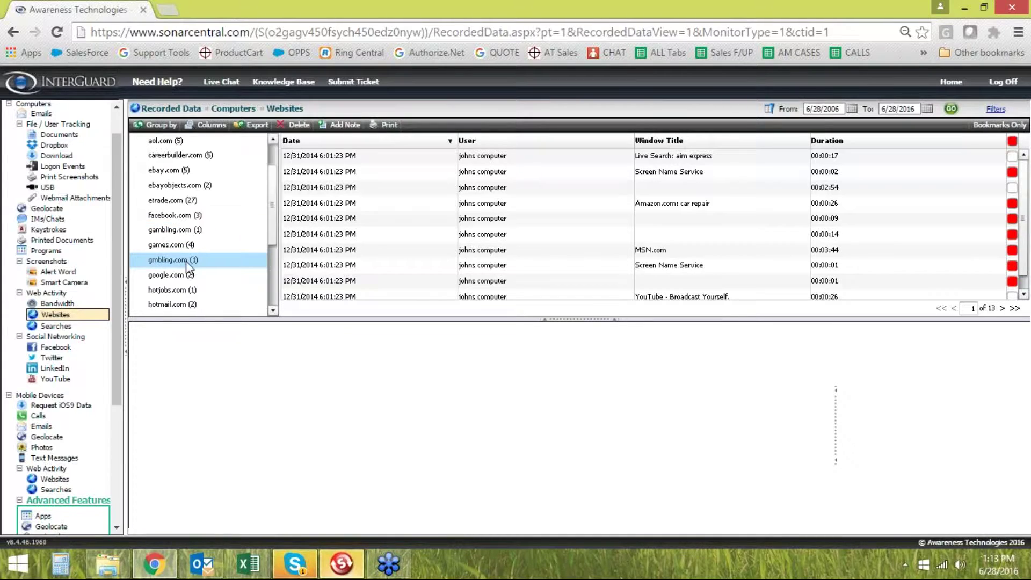
{"action": "scroll", "coordinate": [216, 270], "scroll_direction": "up", "scroll_amount": 1}
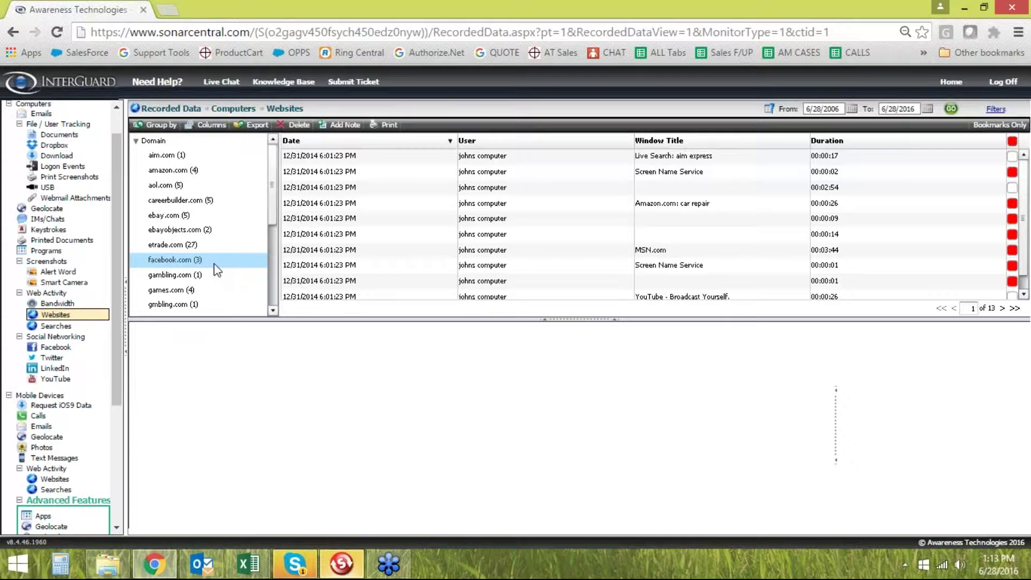
{"action": "left_click", "coordinate": [191, 259]}
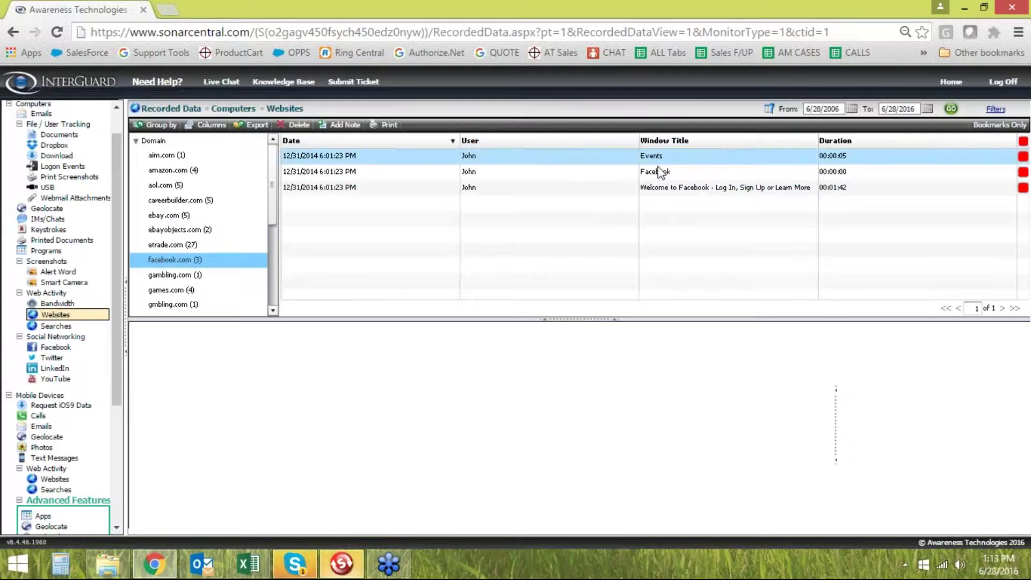
{"action": "left_click", "coordinate": [507, 189]}
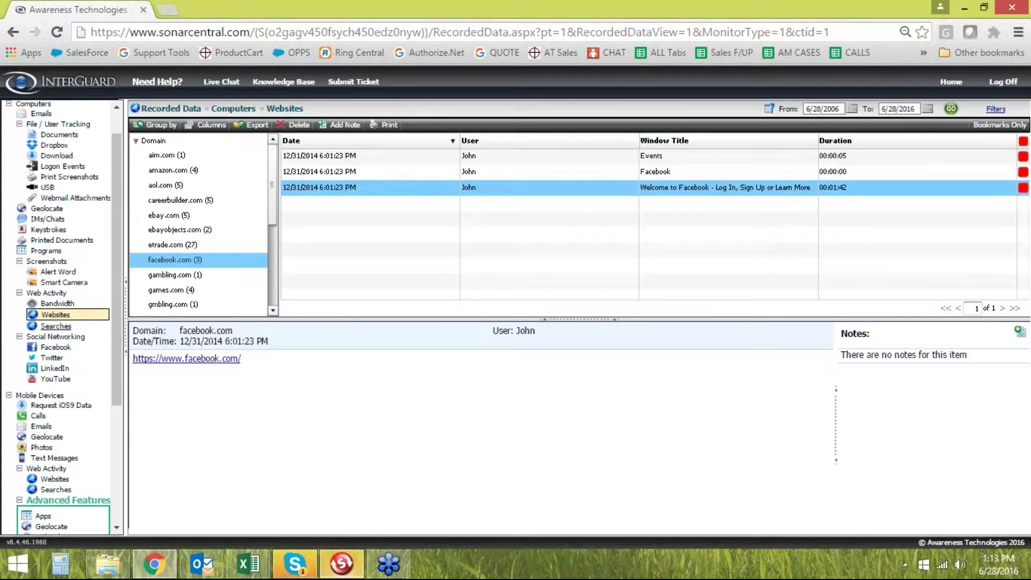
{"action": "left_click", "coordinate": [57, 326]}
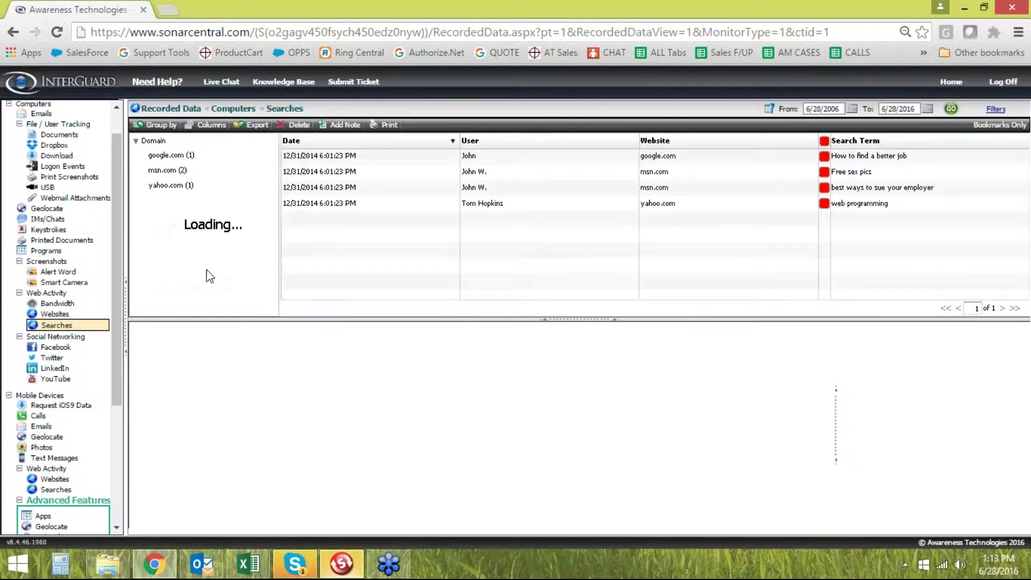
Preview the google.com search 'How to find a better job' with its search URL
{"action": "left_click", "coordinate": [693, 162]}
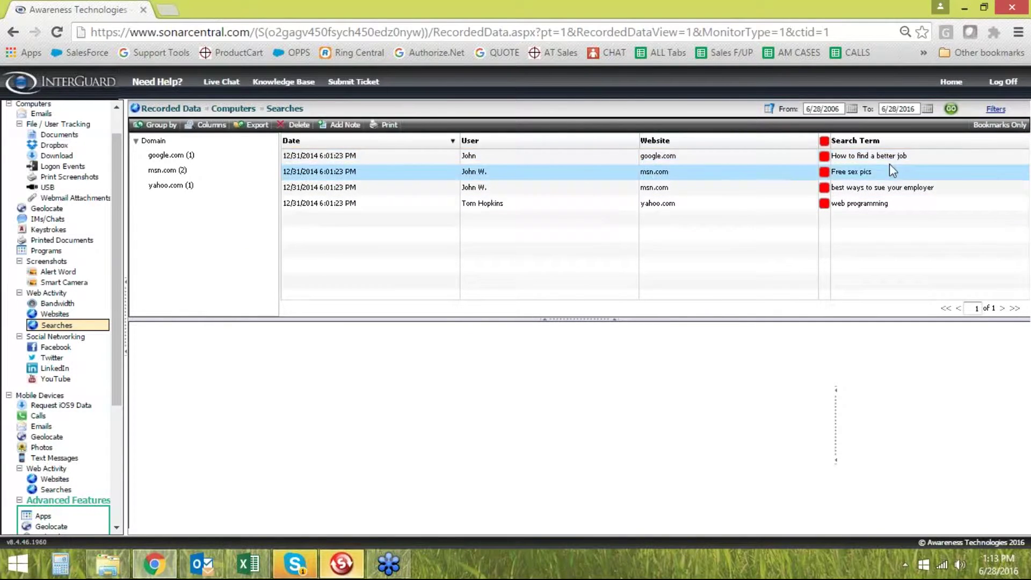
{"action": "left_click", "coordinate": [754, 157]}
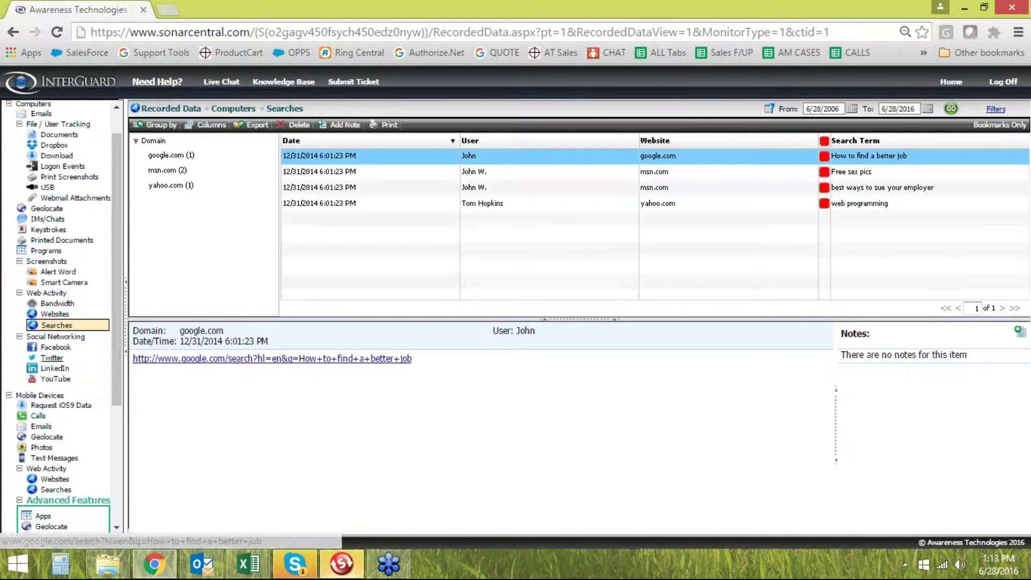
{"action": "scroll", "coordinate": [54, 365], "scroll_direction": "down", "scroll_amount": 2}
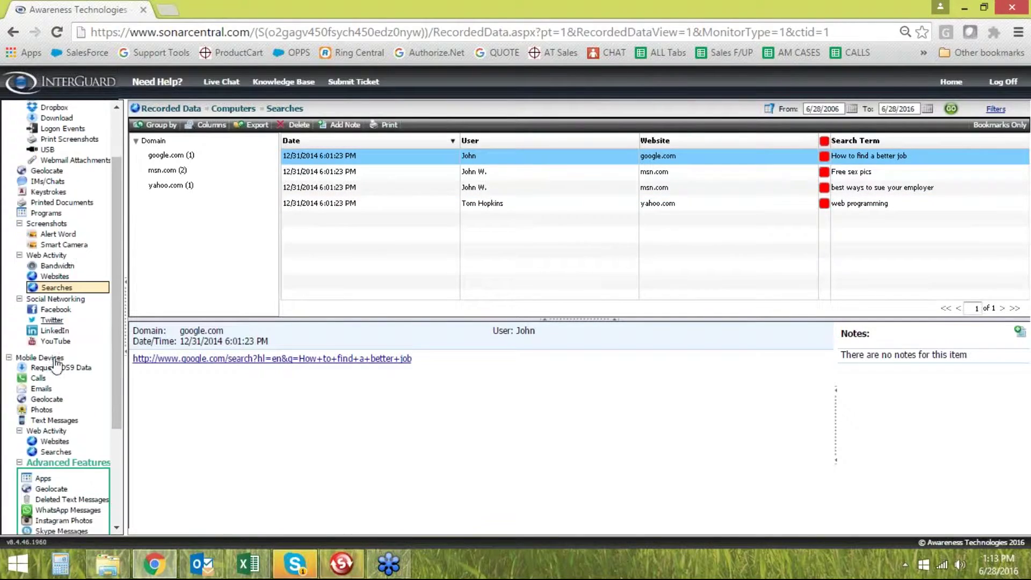
{"action": "scroll", "coordinate": [114, 319], "scroll_direction": "up", "scroll_amount": 3}
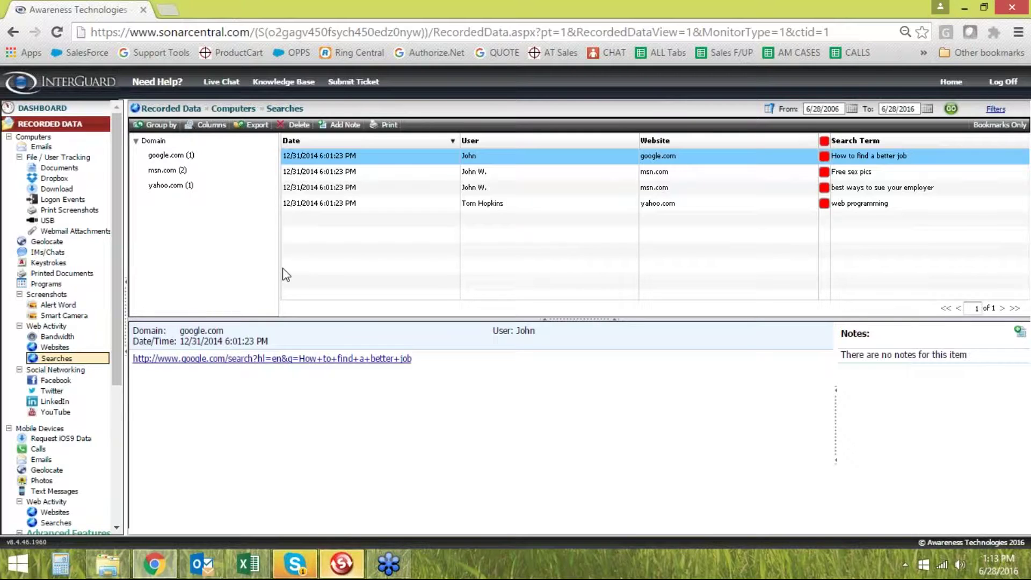
Show the dashboard Activity timeline for Last 7 Days, scrolling across 11/4–11/6/2008
{"action": "left_click", "coordinate": [54, 125]}
{"action": "left_click", "coordinate": [59, 108]}
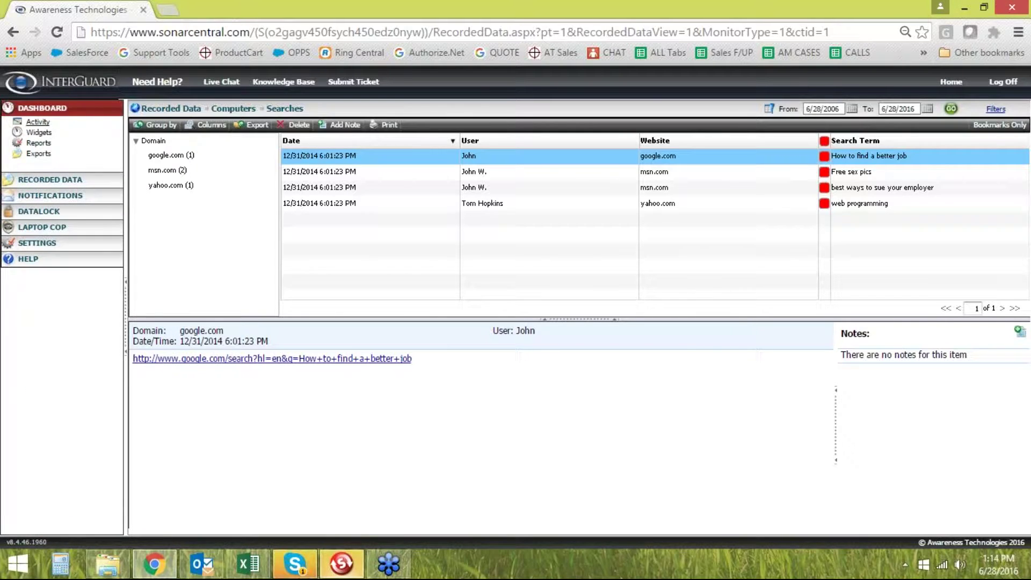
{"action": "left_click", "coordinate": [38, 122]}
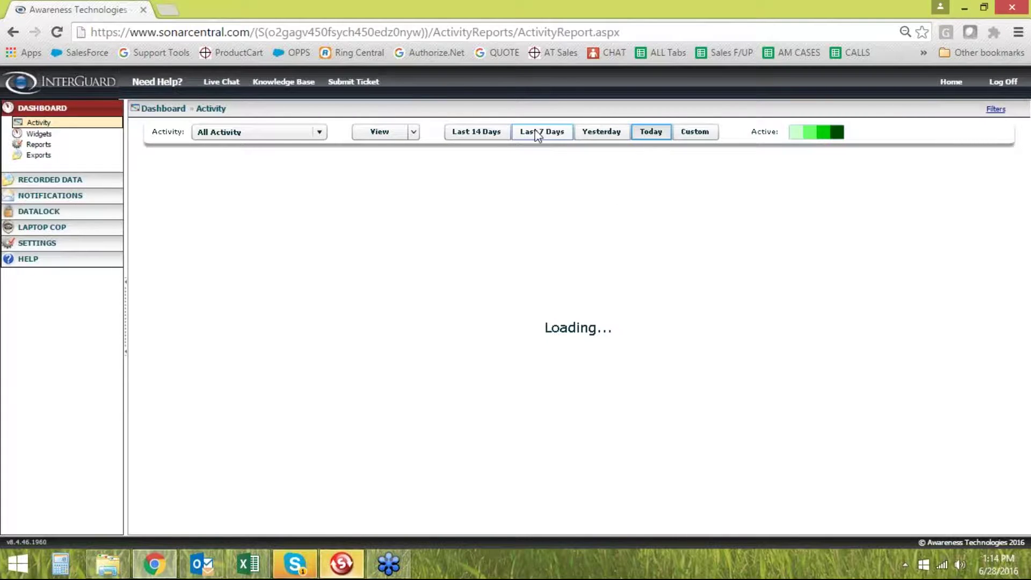
{"action": "left_click", "coordinate": [539, 134]}
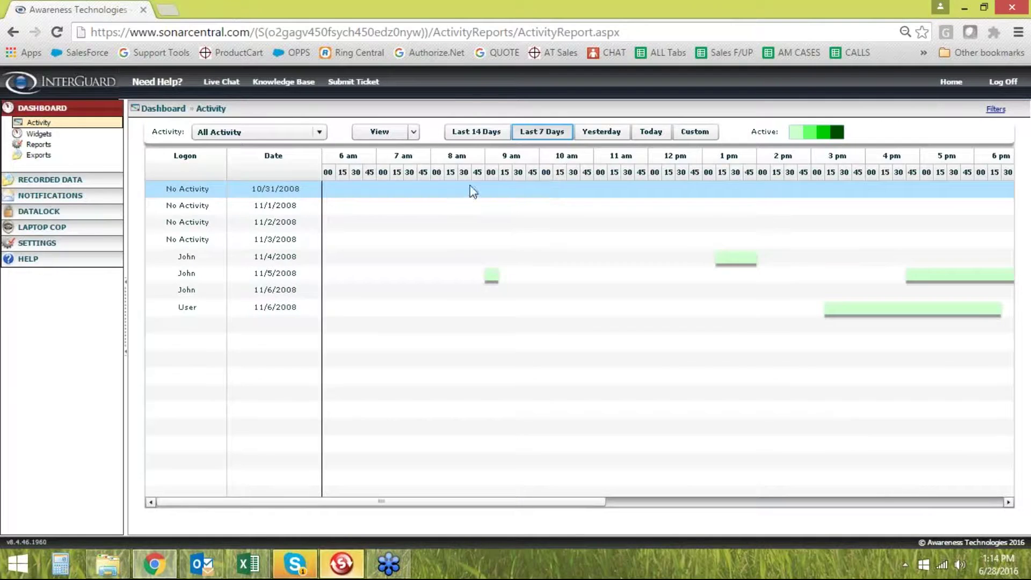
{"action": "left_click_drag", "start_coordinate": [394, 501], "coordinate": [629, 520]}
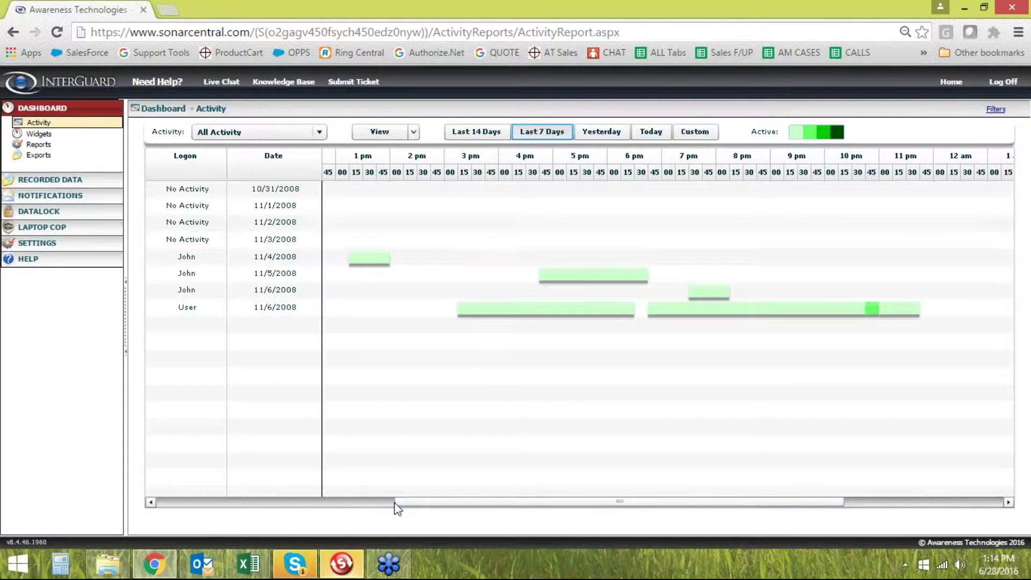
{"action": "left_click_drag", "start_coordinate": [424, 502], "coordinate": [433, 501]}
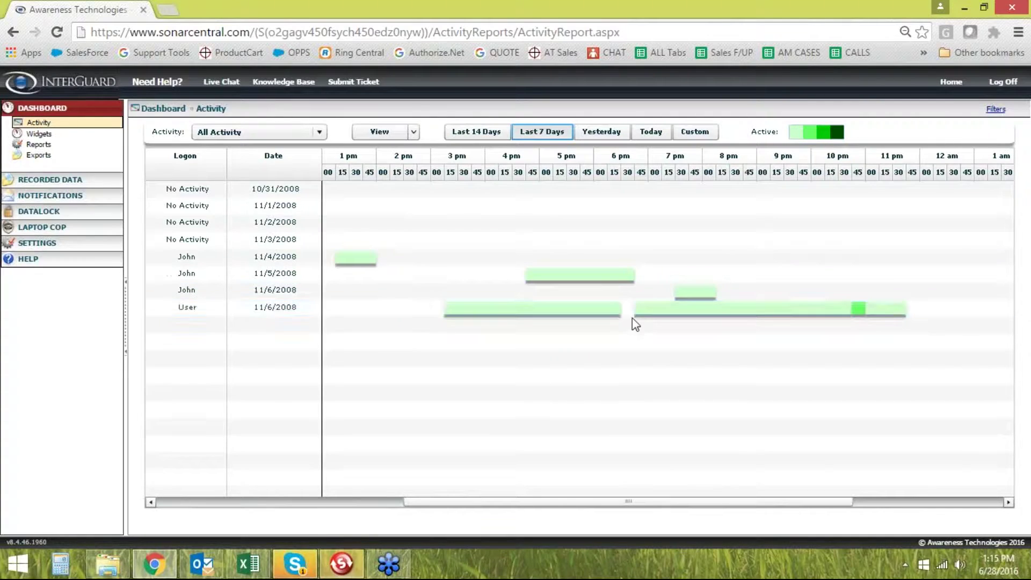
{"action": "left_click_drag", "start_coordinate": [624, 501], "coordinate": [659, 502]}
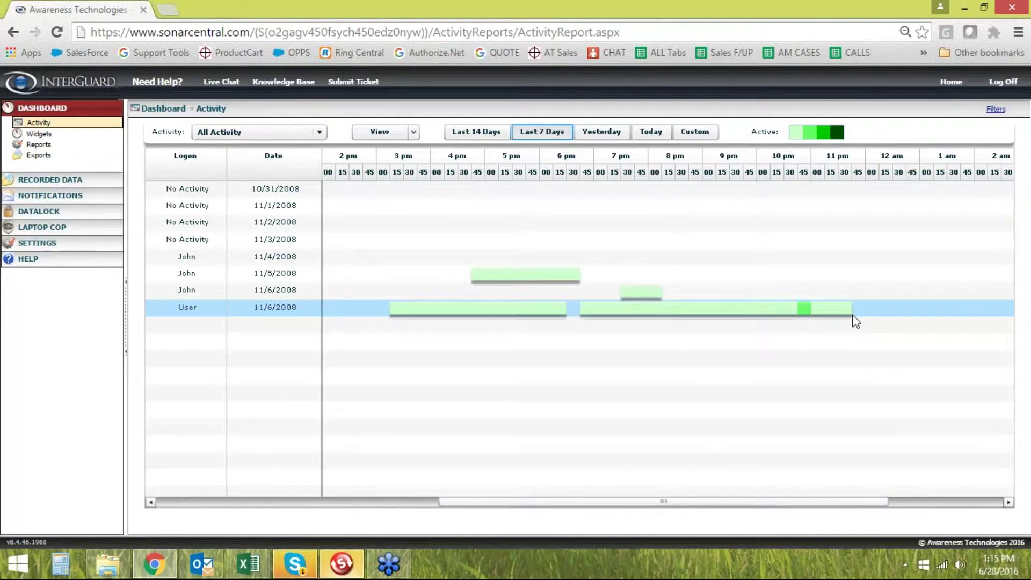
{"action": "left_click_drag", "start_coordinate": [727, 501], "coordinate": [438, 519]}
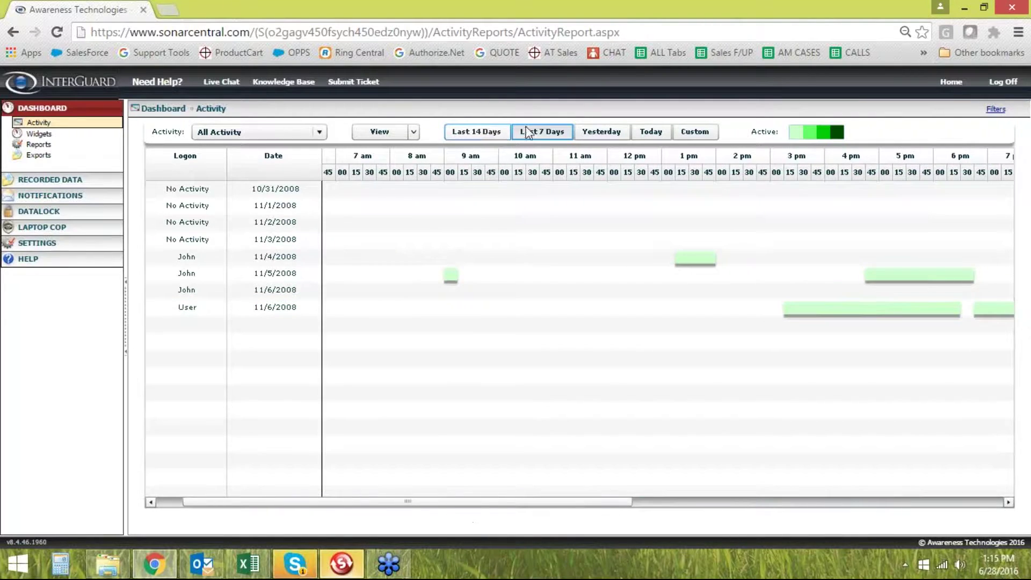
{"action": "left_click", "coordinate": [320, 132]}
{"action": "scroll", "coordinate": [226, 161], "scroll_direction": "down", "scroll_amount": 1}
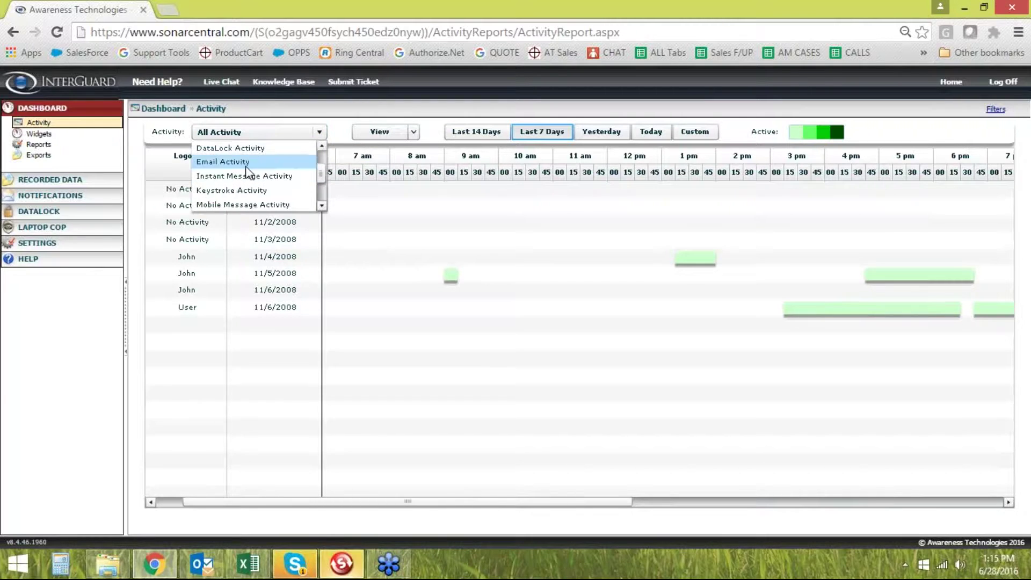
{"action": "scroll", "coordinate": [230, 161], "scroll_direction": "up", "scroll_amount": 1}
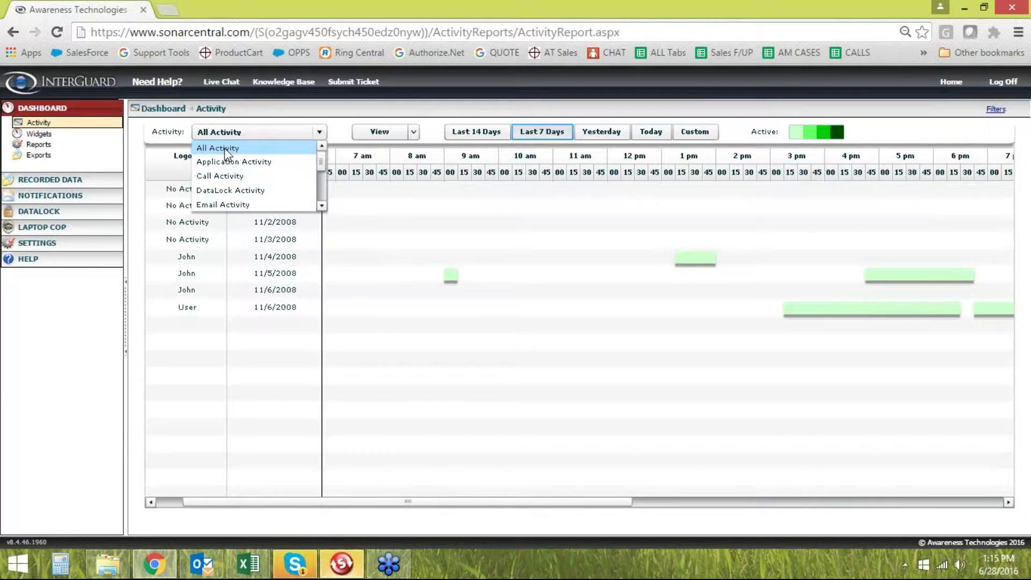
{"action": "left_click", "coordinate": [252, 149]}
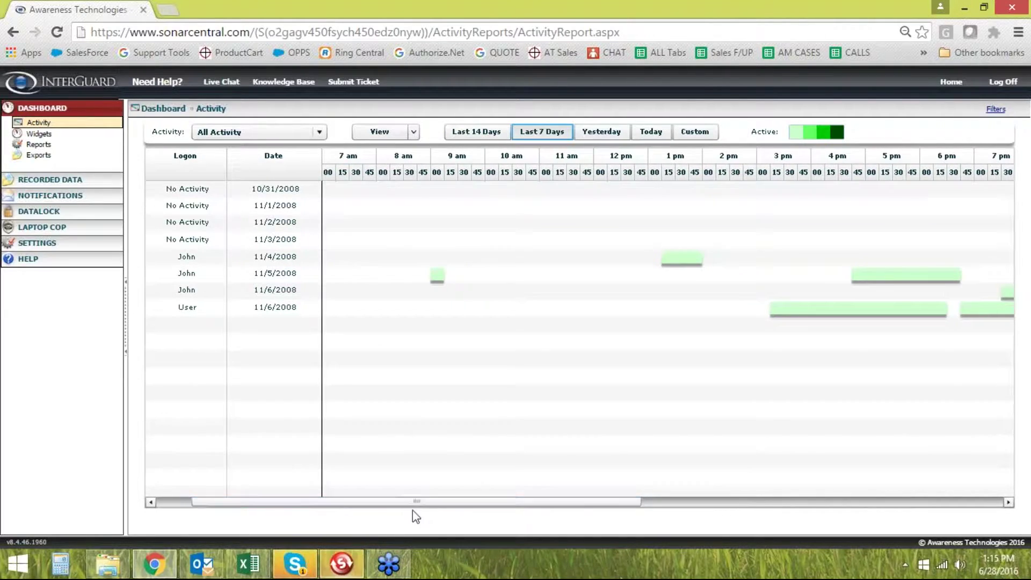
{"action": "left_click_drag", "start_coordinate": [412, 503], "coordinate": [328, 505]}
{"action": "left_click", "coordinate": [490, 259]}
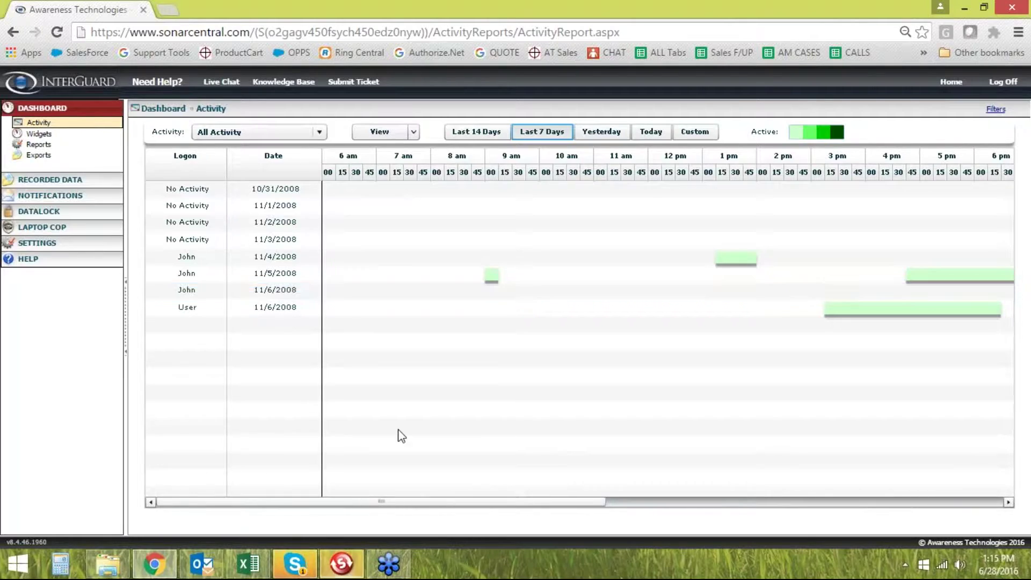
Show the six dashboard Widgets charts, keeping Alert Word Trend as a line chart
{"action": "left_click", "coordinate": [44, 135]}
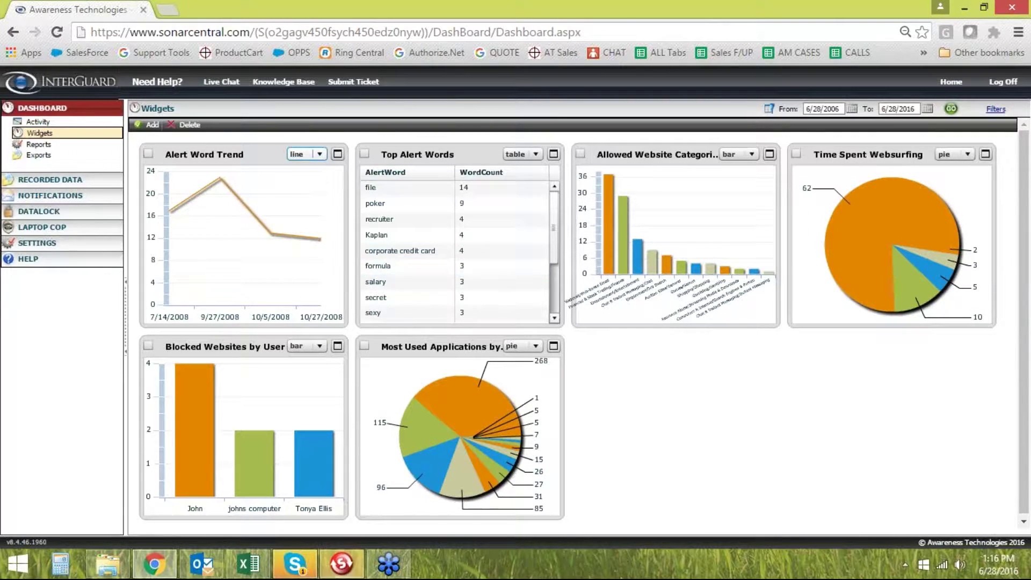
{"action": "left_click", "coordinate": [317, 154]}
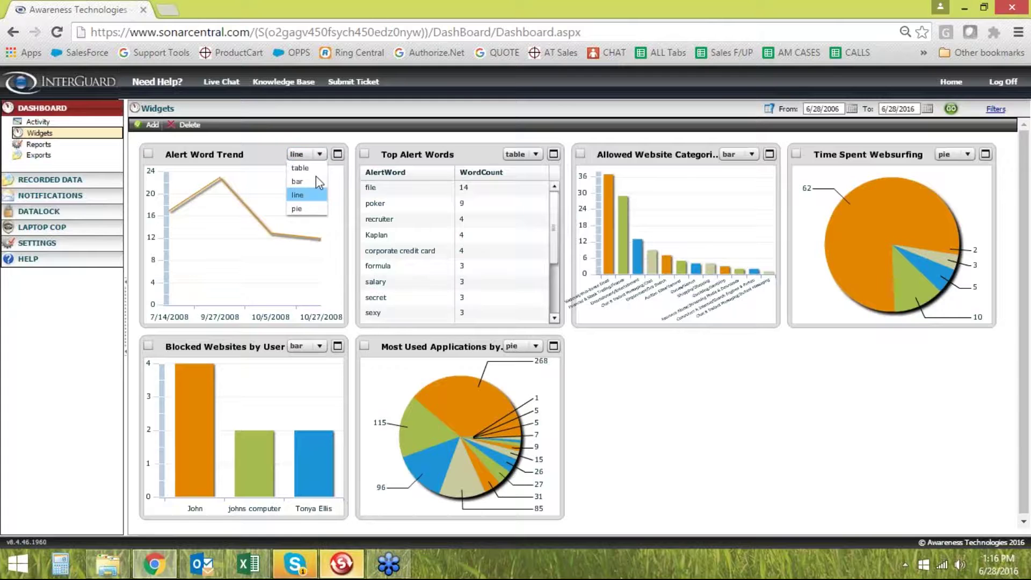
{"action": "left_click", "coordinate": [242, 153]}
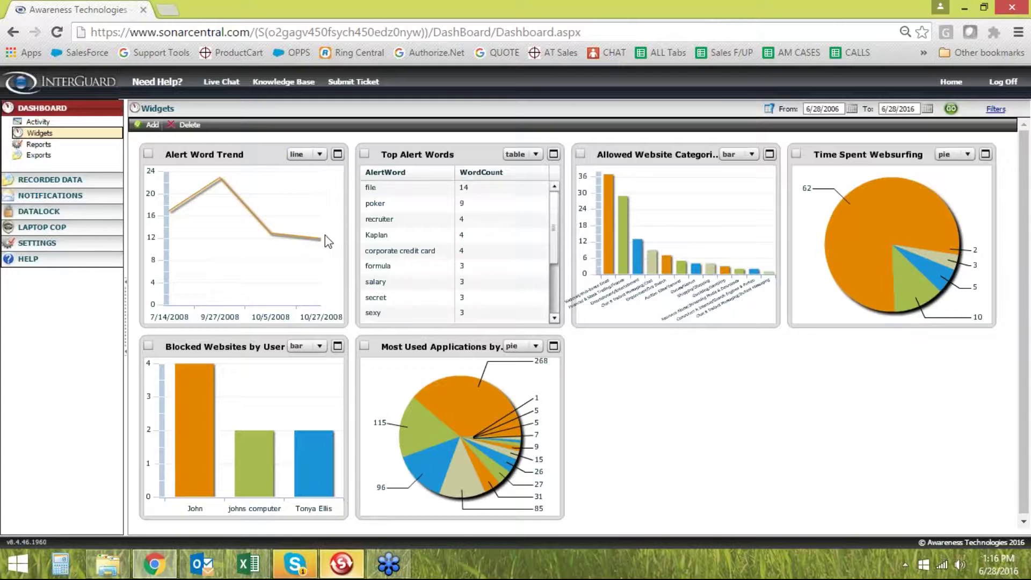
{"action": "left_click", "coordinate": [149, 126]}
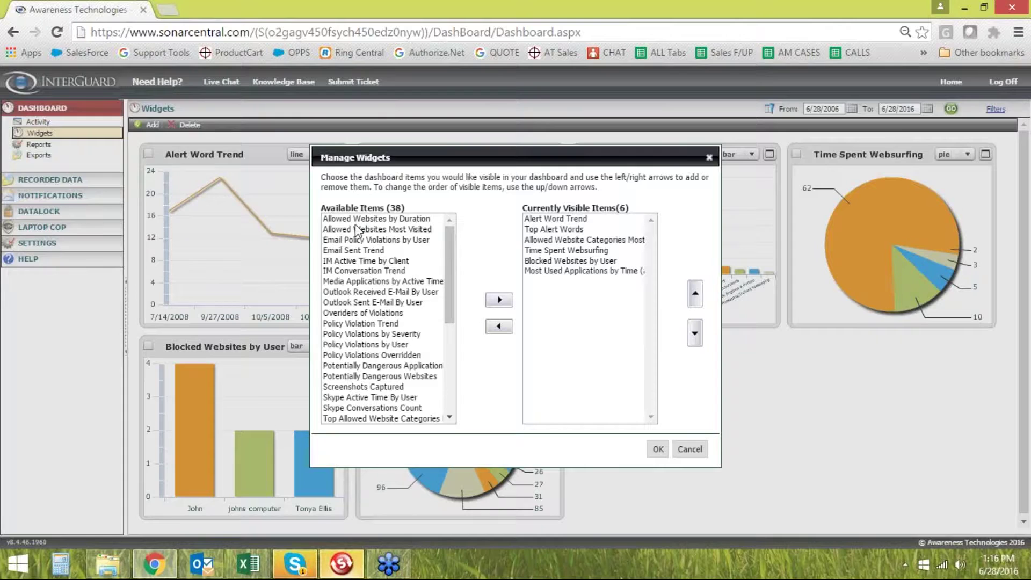
{"action": "scroll", "coordinate": [357, 231], "scroll_direction": "down", "scroll_amount": 6}
{"action": "scroll", "coordinate": [359, 365], "scroll_direction": "up", "scroll_amount": 6}
{"action": "left_click", "coordinate": [709, 160]}
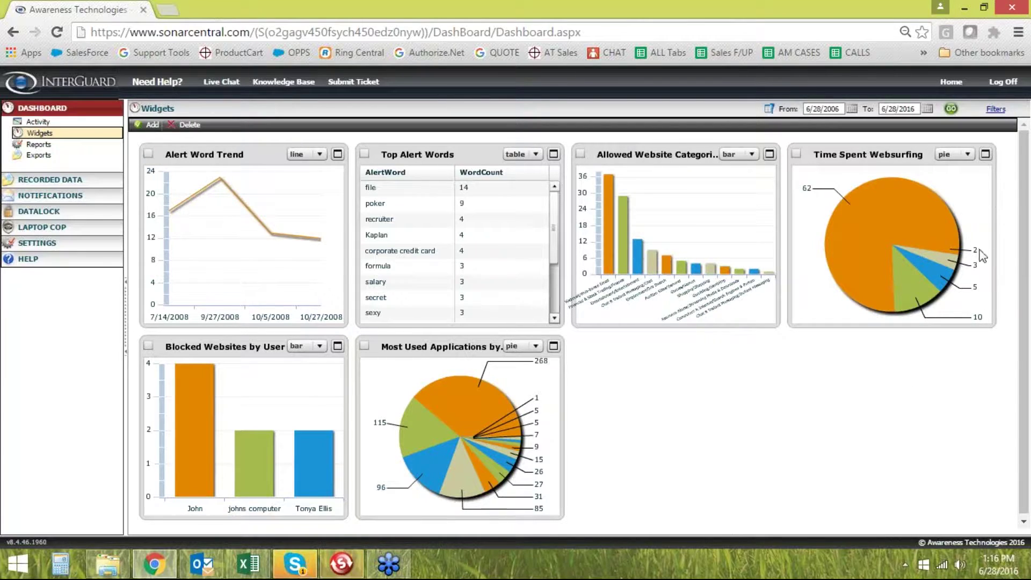
{"action": "mouse_move", "coordinate": [954, 257]}
{"action": "mouse_move", "coordinate": [933, 237]}
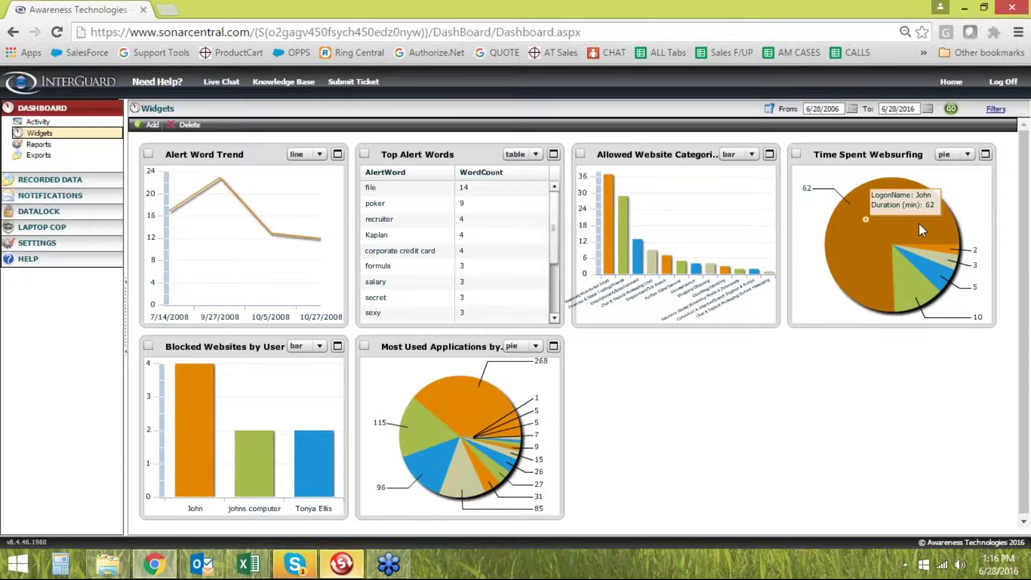
Drill into the largest websurfing slice, sort sites by longest duration, then open Reports
{"action": "left_click", "coordinate": [893, 223]}
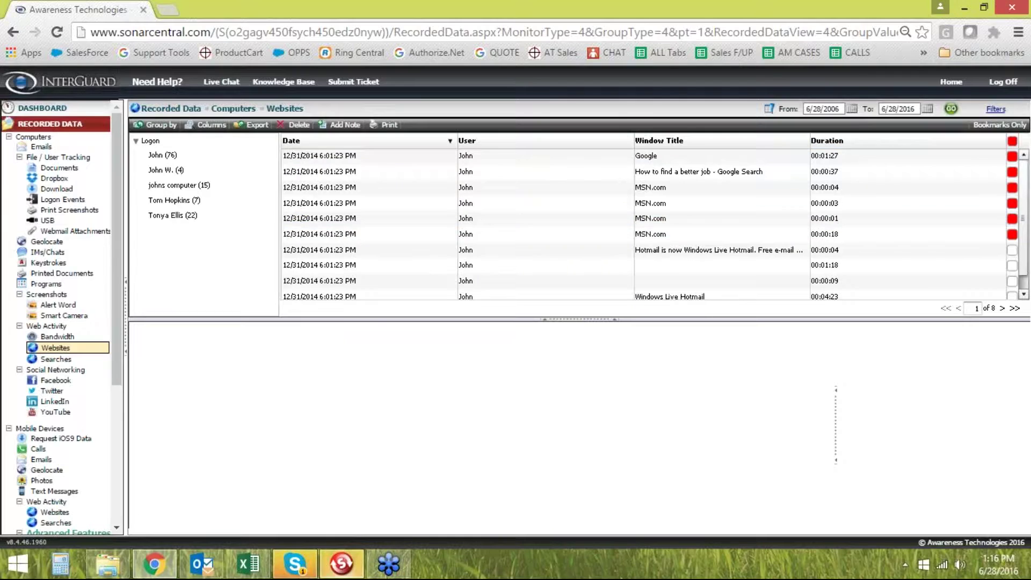
{"action": "left_click", "coordinate": [843, 142]}
{"action": "left_click", "coordinate": [849, 142]}
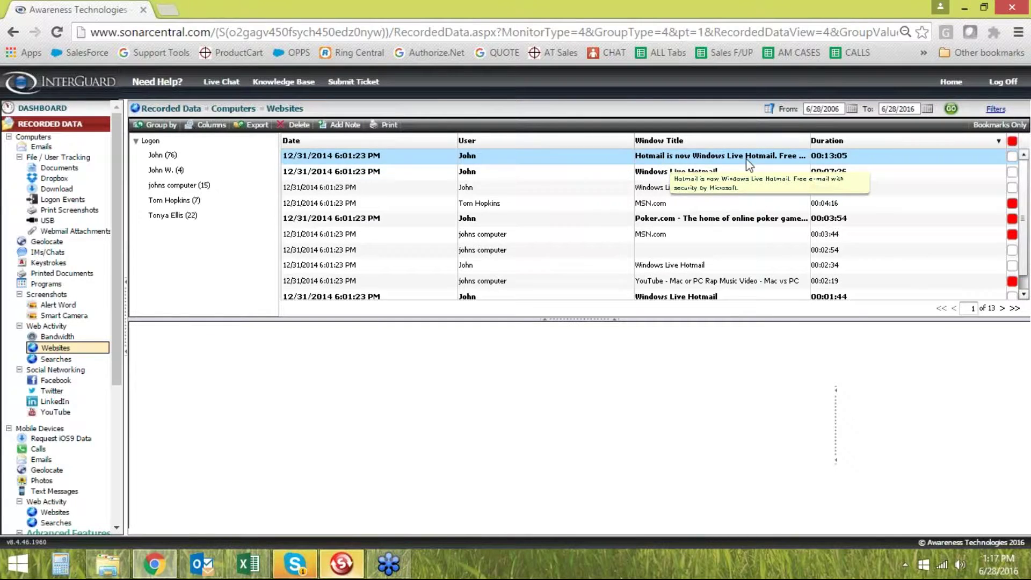
{"action": "left_click", "coordinate": [57, 112]}
{"action": "left_click", "coordinate": [86, 144]}
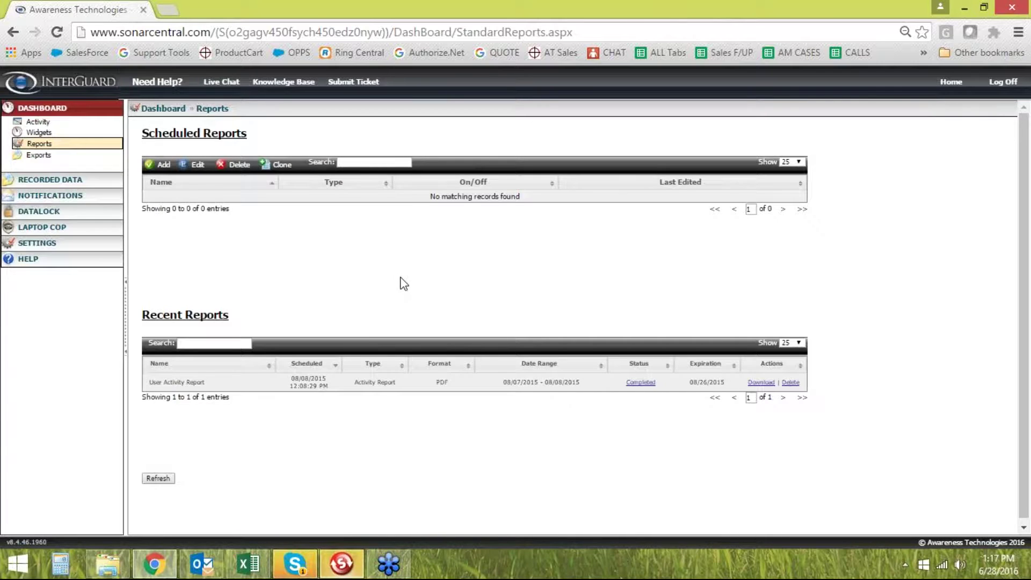
Add a new scheduled report from the Reports page to launch the Reports Wizard
{"action": "scroll", "coordinate": [376, 284], "scroll_direction": "down", "scroll_amount": 1}
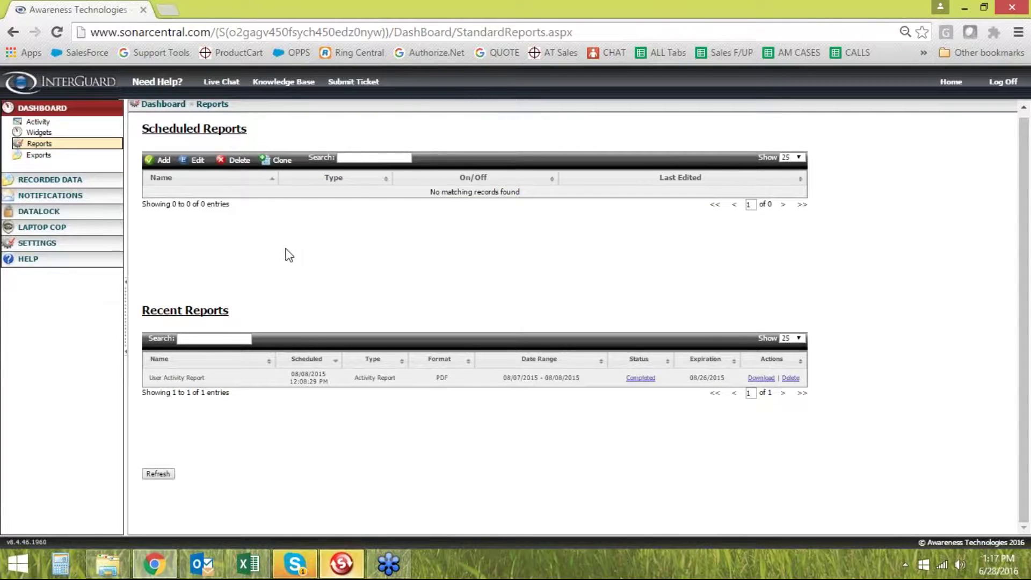
{"action": "scroll", "coordinate": [379, 252], "scroll_direction": "up", "scroll_amount": 1}
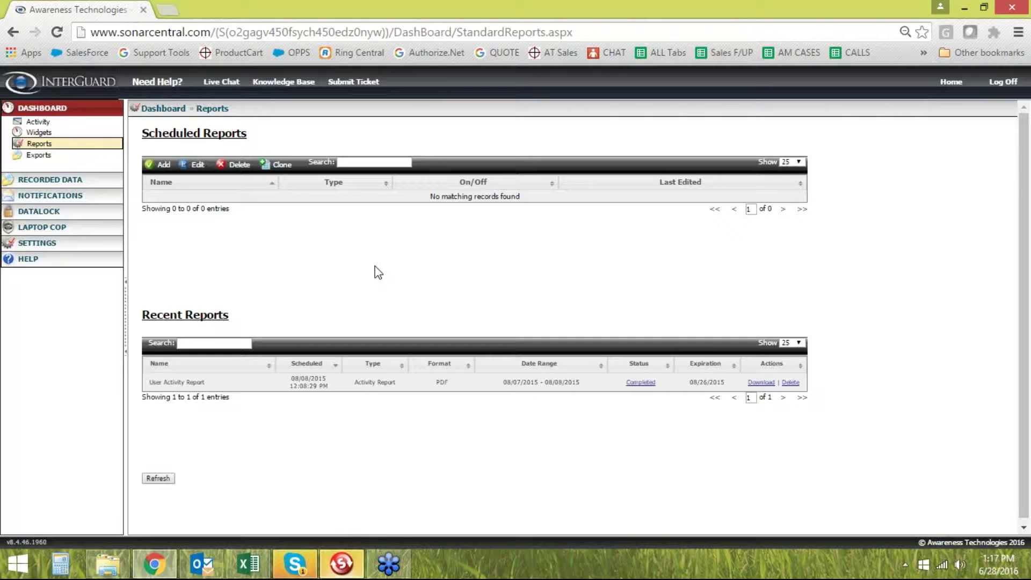
{"action": "left_click", "coordinate": [162, 164]}
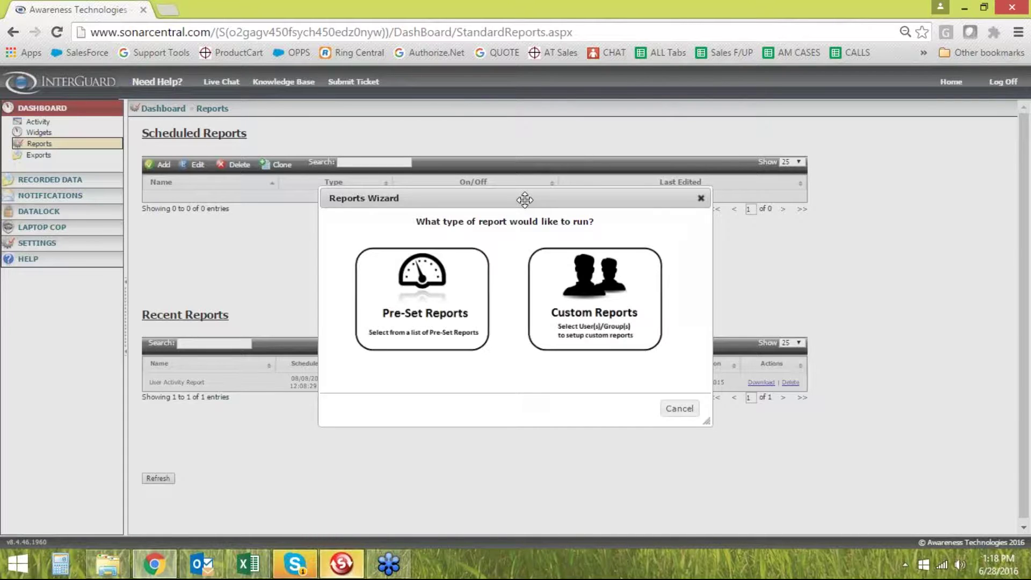
Reopen the Reports Wizard and choose Pre-Set Reports
{"action": "left_click_drag", "start_coordinate": [525, 200], "coordinate": [517, 184]}
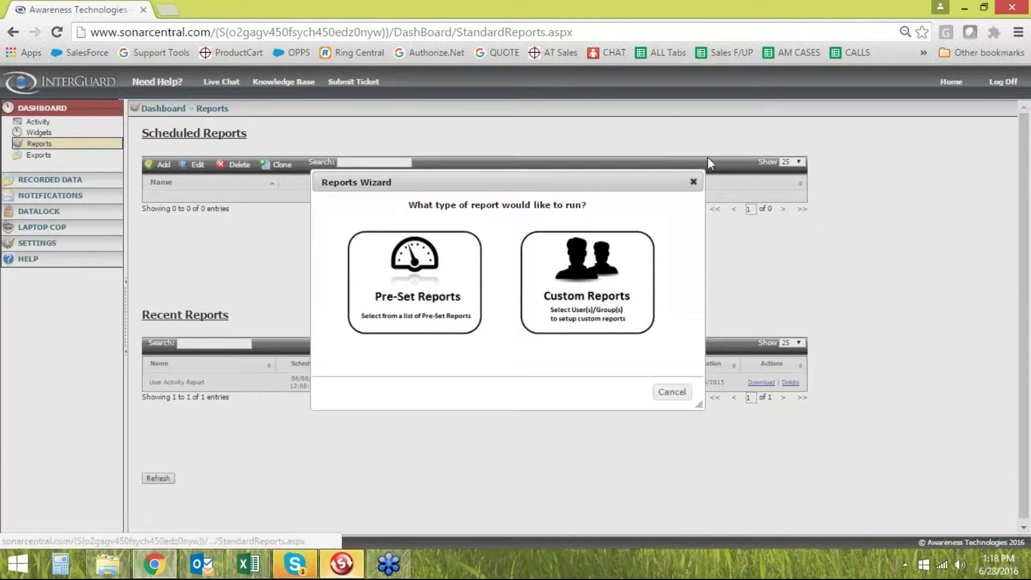
{"action": "left_click", "coordinate": [693, 182]}
{"action": "left_click", "coordinate": [161, 164]}
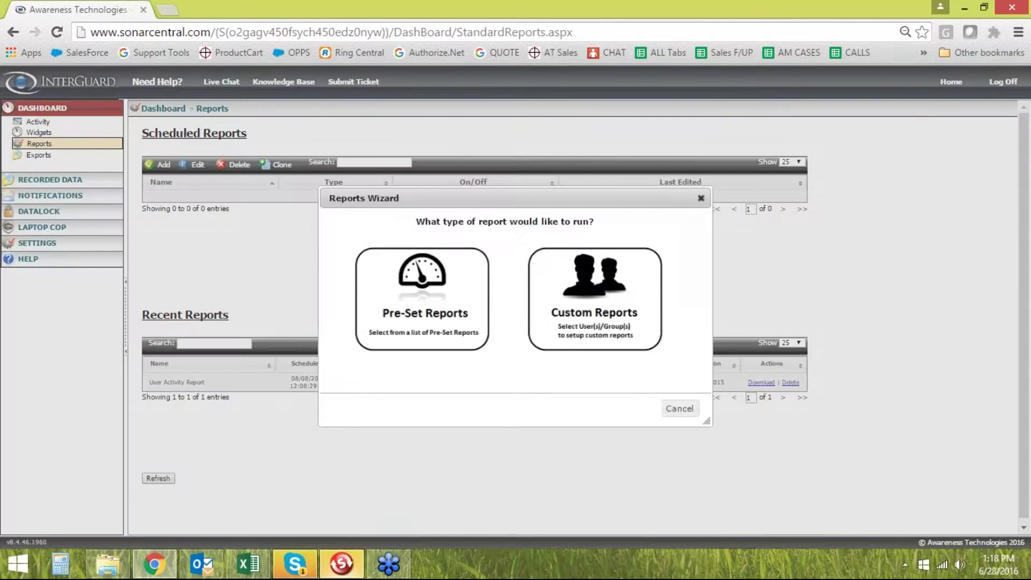
{"action": "left_click", "coordinate": [434, 308]}
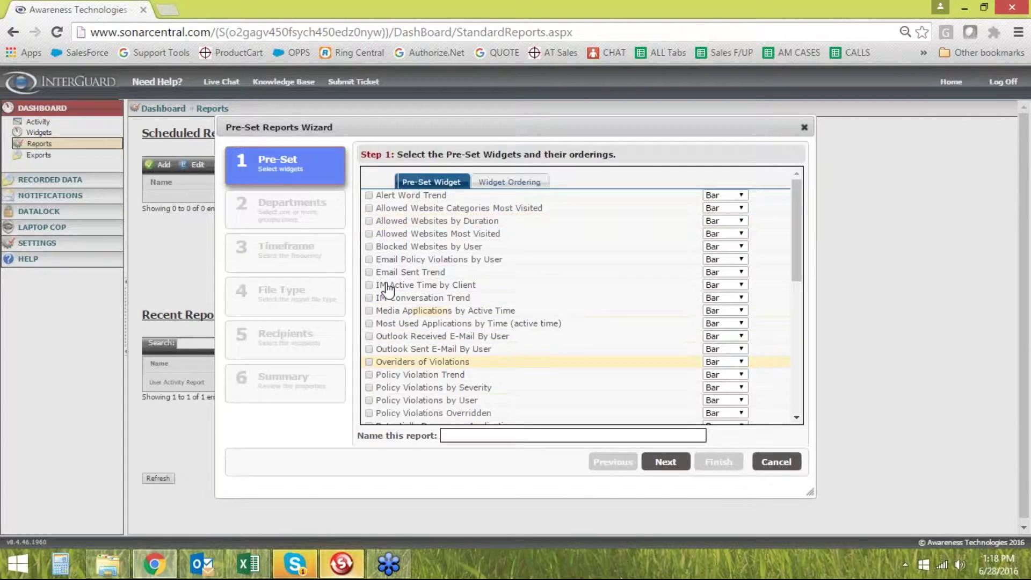
Include the Time Spent Websurfing widget in the report as a Pie chart
{"action": "scroll", "coordinate": [404, 370], "scroll_direction": "down", "scroll_amount": 1}
{"action": "scroll", "coordinate": [404, 370], "scroll_direction": "down", "scroll_amount": 2}
{"action": "left_click", "coordinate": [369, 339]}
{"action": "left_click", "coordinate": [725, 339]}
{"action": "left_click", "coordinate": [720, 372]}
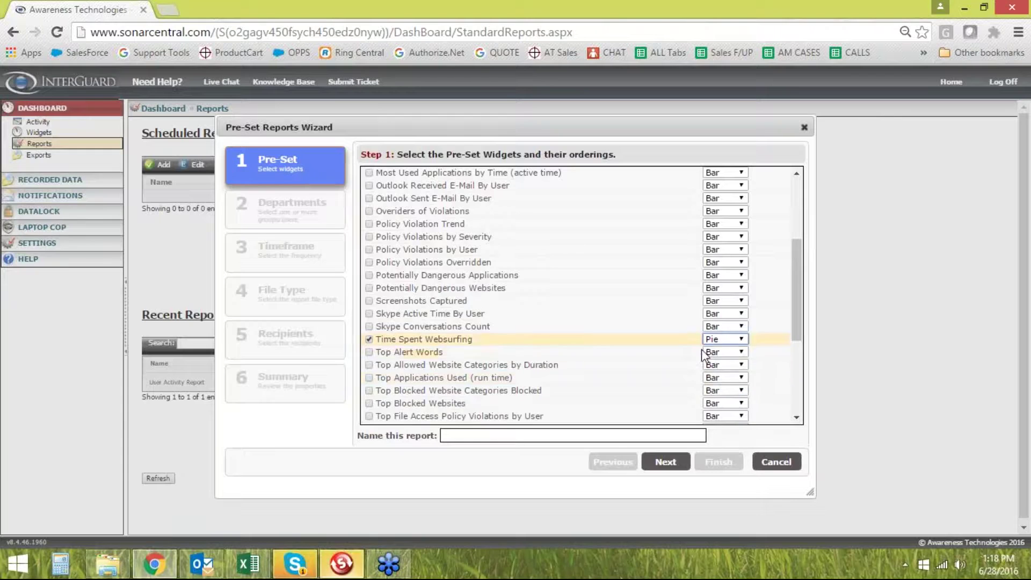
Name the report 'Daily TSW report' and continue to department selection
{"action": "left_click", "coordinate": [504, 435]}
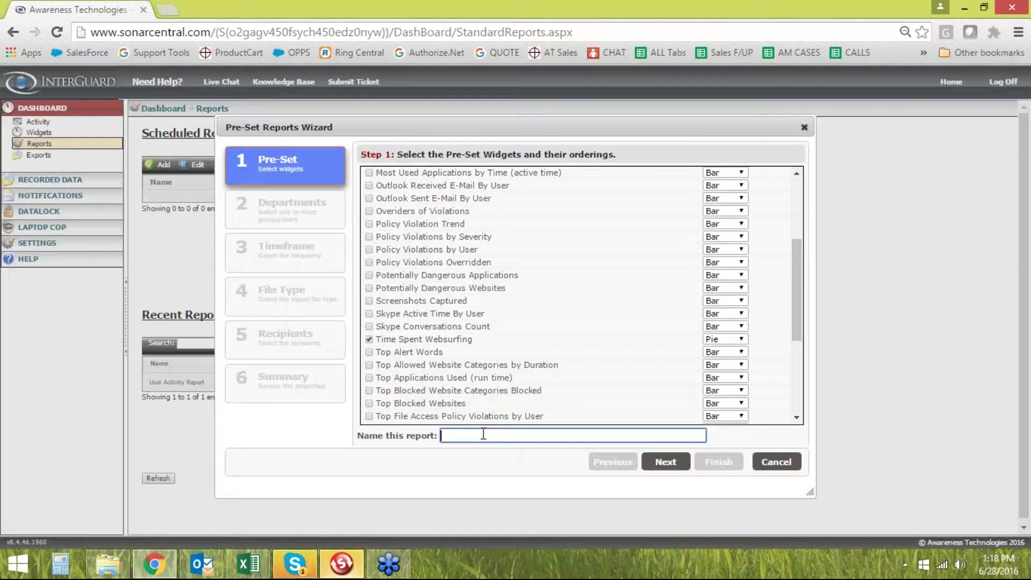
{"action": "type", "text": "Daily Time"}
{"action": "key", "text": "BackSpace"}
{"action": "key", "text": "BackSpace"}
{"action": "type", "text": "W repor"}
{"action": "left_click", "coordinate": [665, 461]}
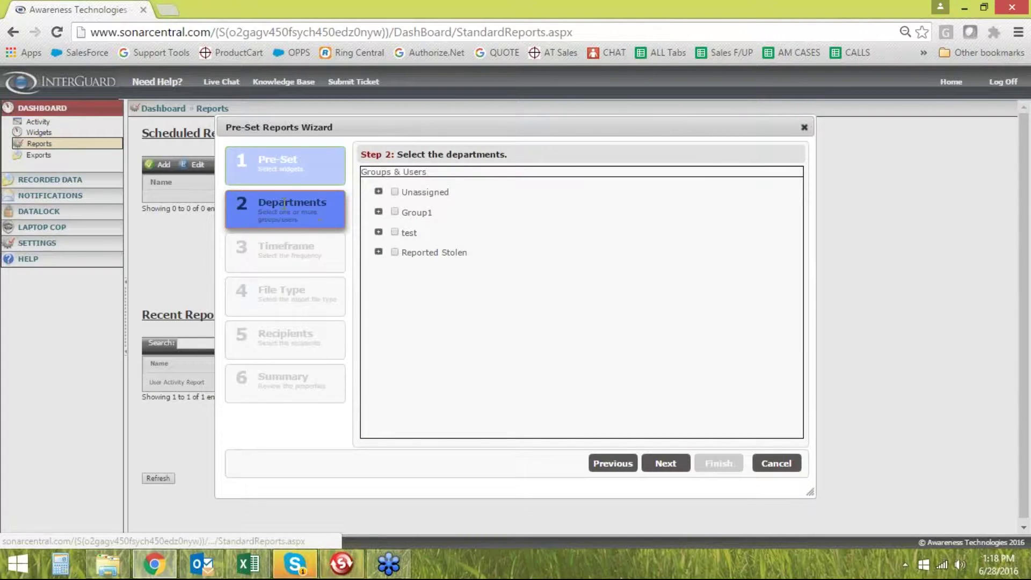
Limit the report to a single user from the Unassigned group, then continue to Timeframe
{"action": "left_click", "coordinate": [395, 191]}
{"action": "left_click", "coordinate": [395, 211]}
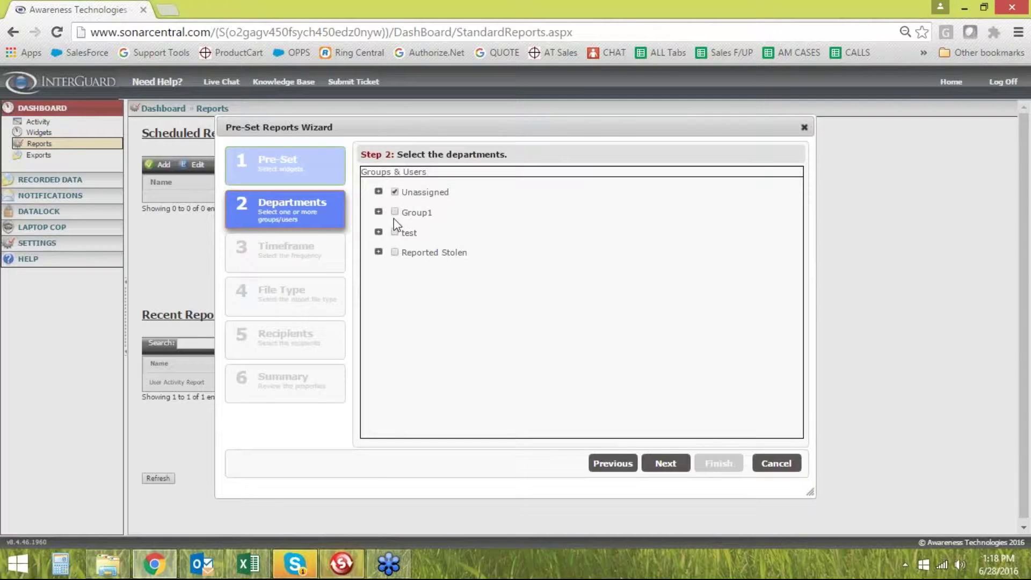
{"action": "left_click", "coordinate": [394, 232]}
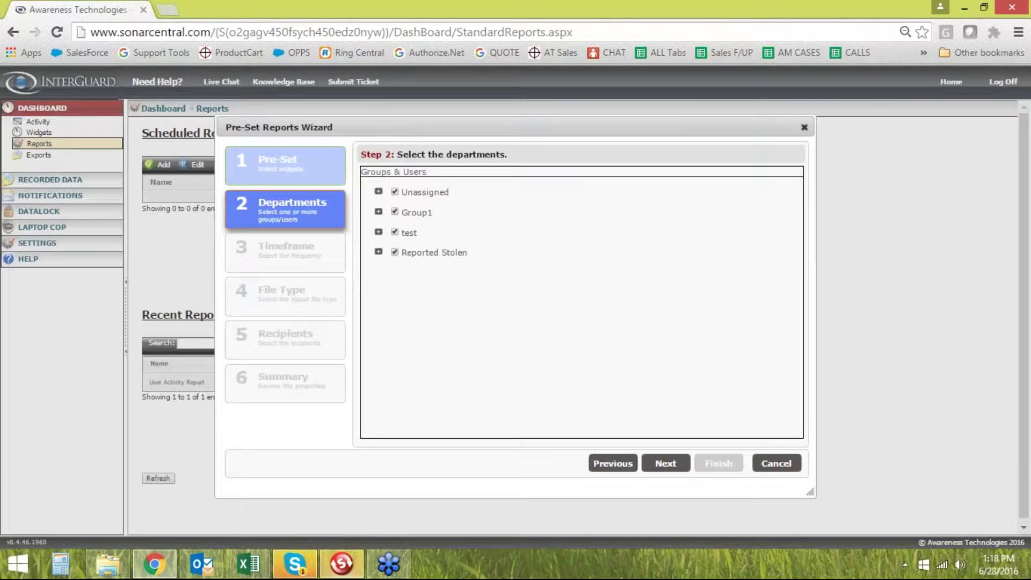
{"action": "left_click", "coordinate": [395, 232]}
{"action": "left_click", "coordinate": [397, 212]}
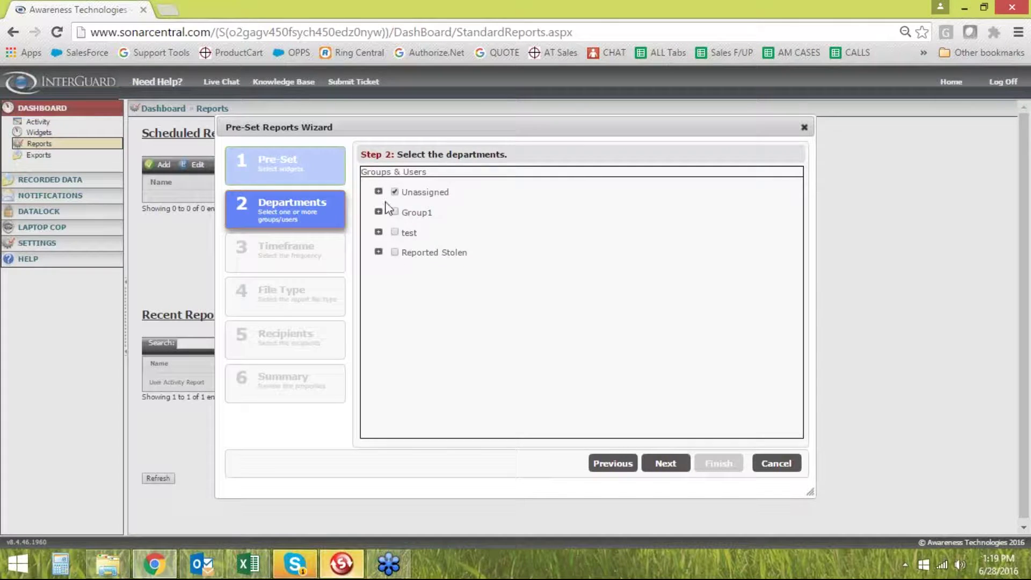
{"action": "left_click", "coordinate": [379, 192]}
{"action": "left_click", "coordinate": [395, 192]}
{"action": "left_click", "coordinate": [421, 204]}
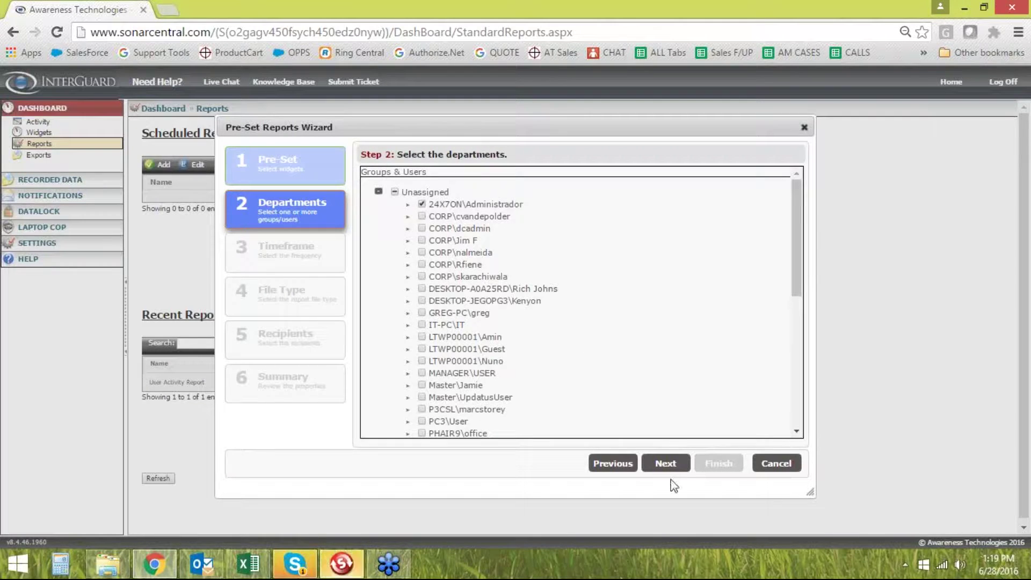
{"action": "left_click", "coordinate": [666, 463]}
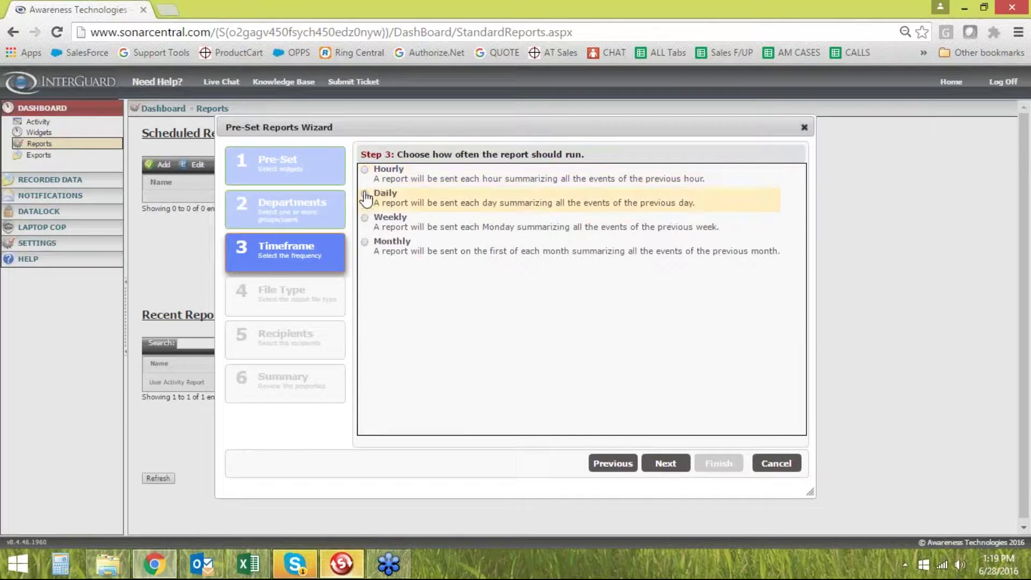
Schedule the report to run daily and keep PDF as its file type
{"action": "left_click", "coordinate": [365, 194]}
{"action": "left_click", "coordinate": [671, 466]}
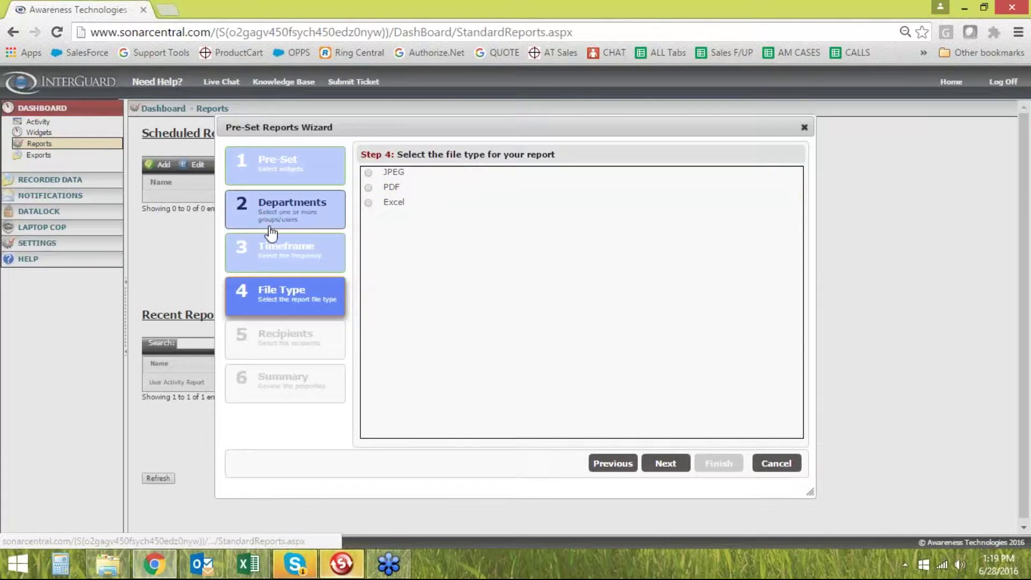
{"action": "left_click", "coordinate": [369, 188]}
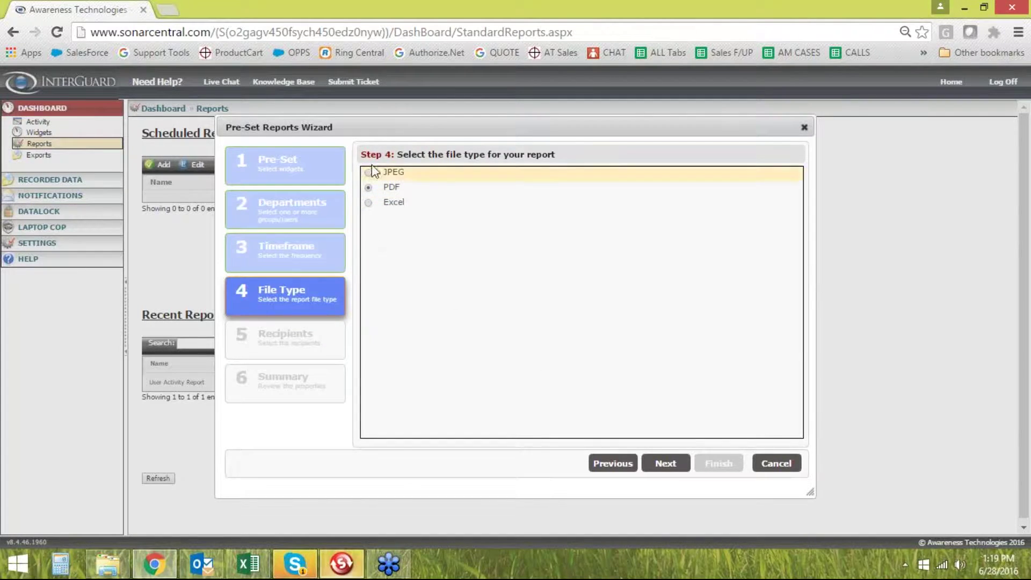
{"action": "left_click", "coordinate": [665, 463]}
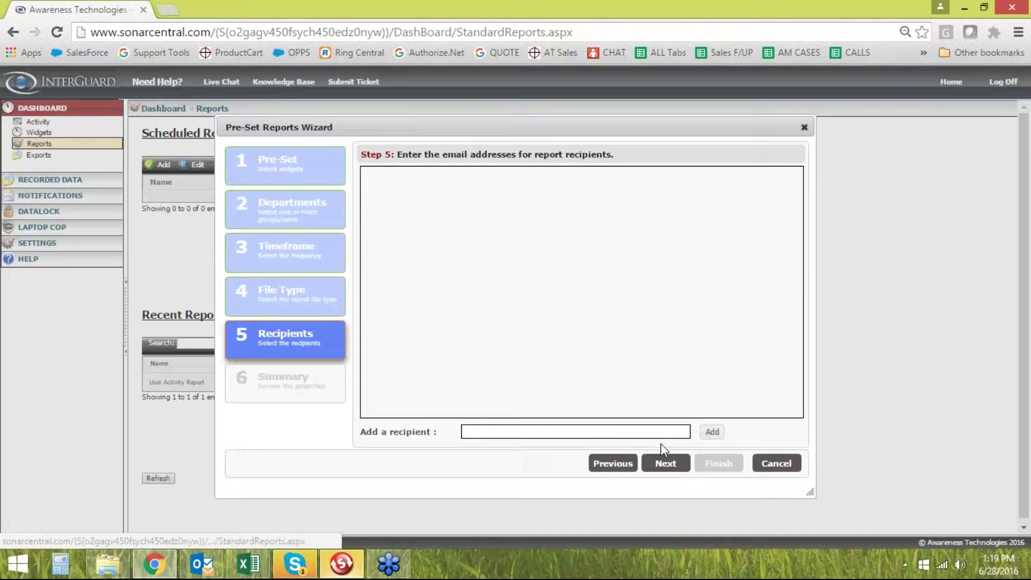
Add the recipient's e-mail address, review the summary and finish the pre-set report
{"action": "left_click", "coordinate": [510, 432]}
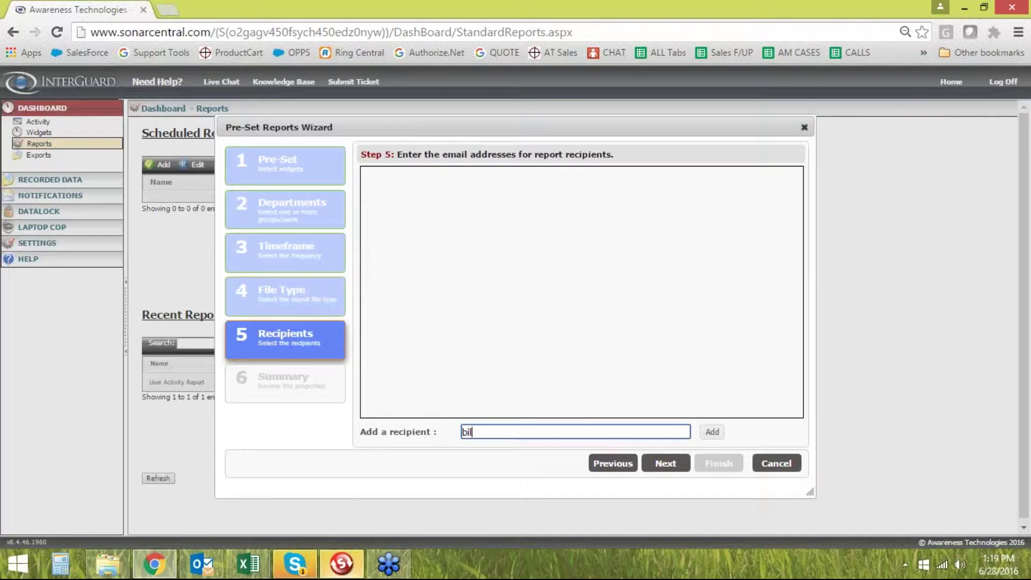
{"action": "left_click", "coordinate": [720, 433]}
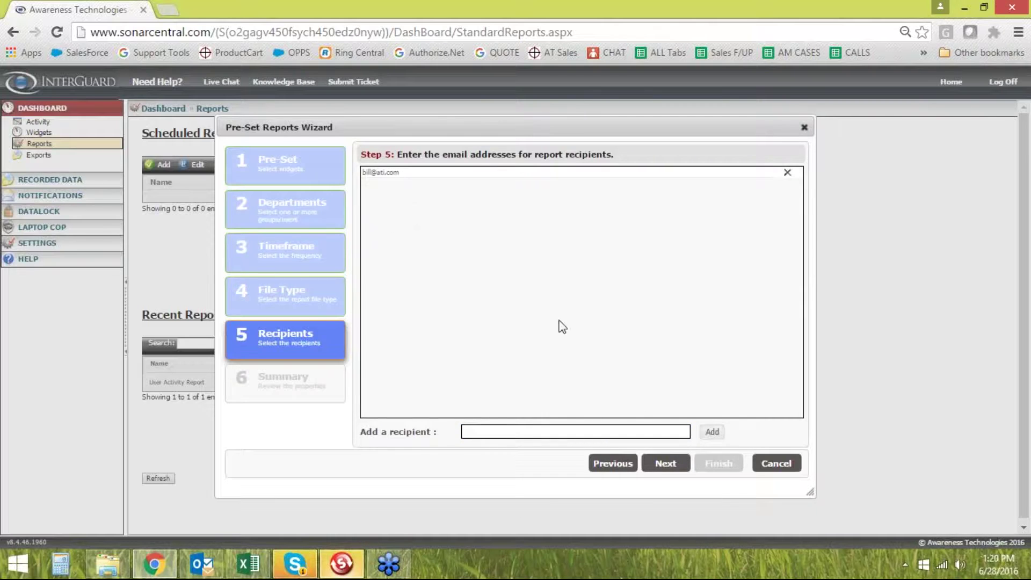
{"action": "left_click", "coordinate": [666, 465]}
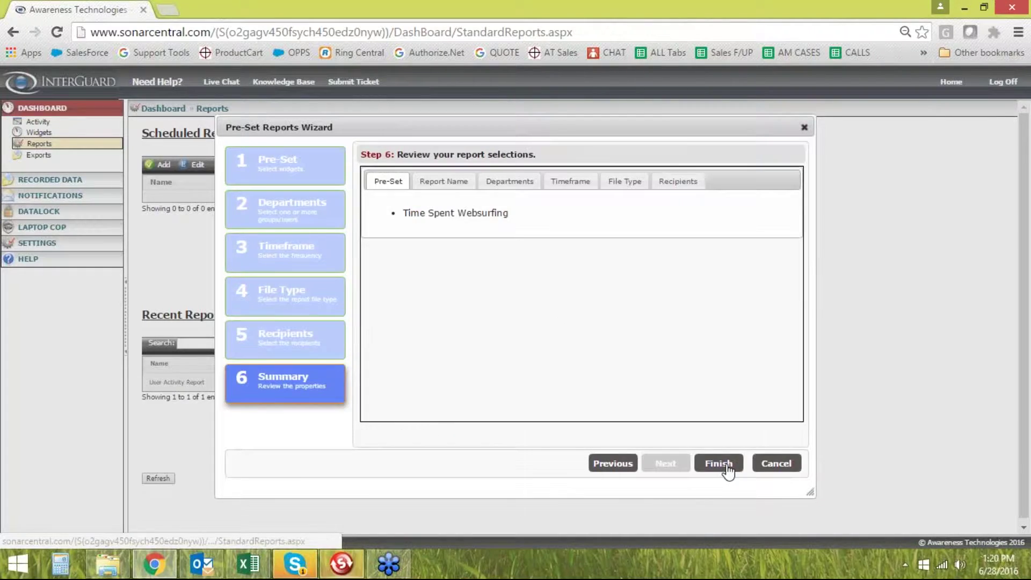
{"action": "left_click", "coordinate": [727, 467]}
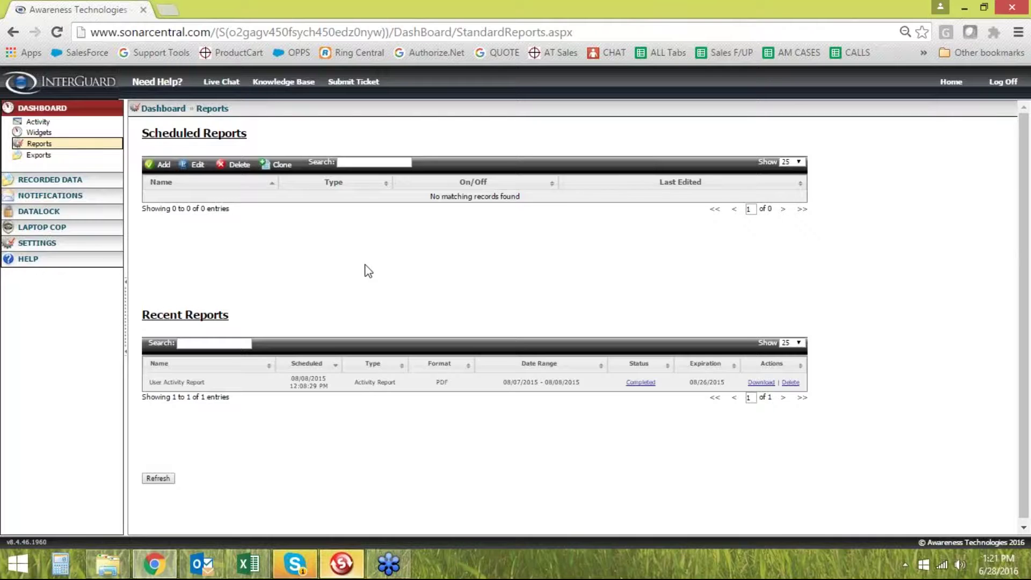
View the Exports page and browse the Recorded Data categories
{"action": "left_click", "coordinate": [40, 155]}
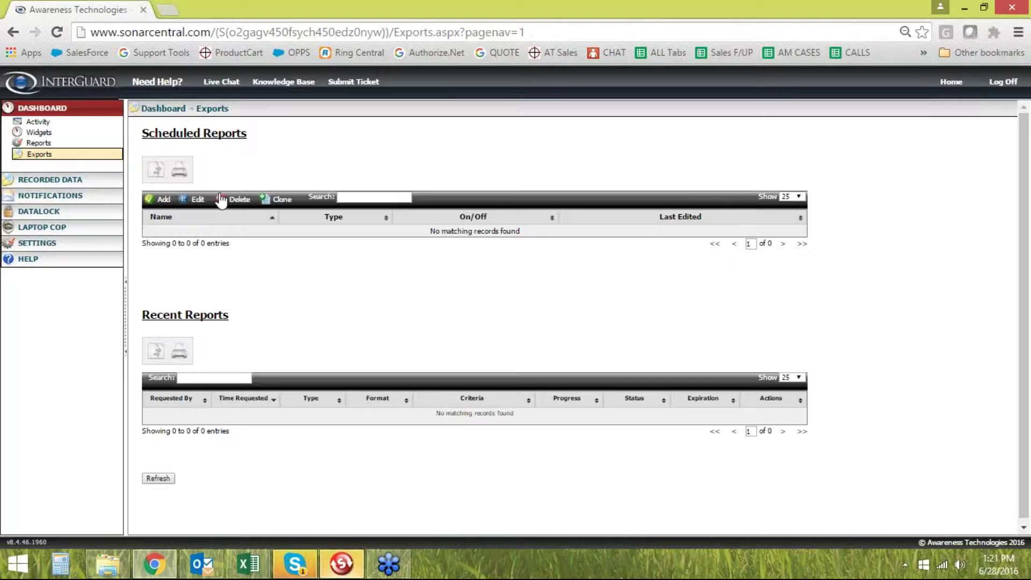
{"action": "left_click", "coordinate": [63, 108]}
{"action": "left_click", "coordinate": [50, 124]}
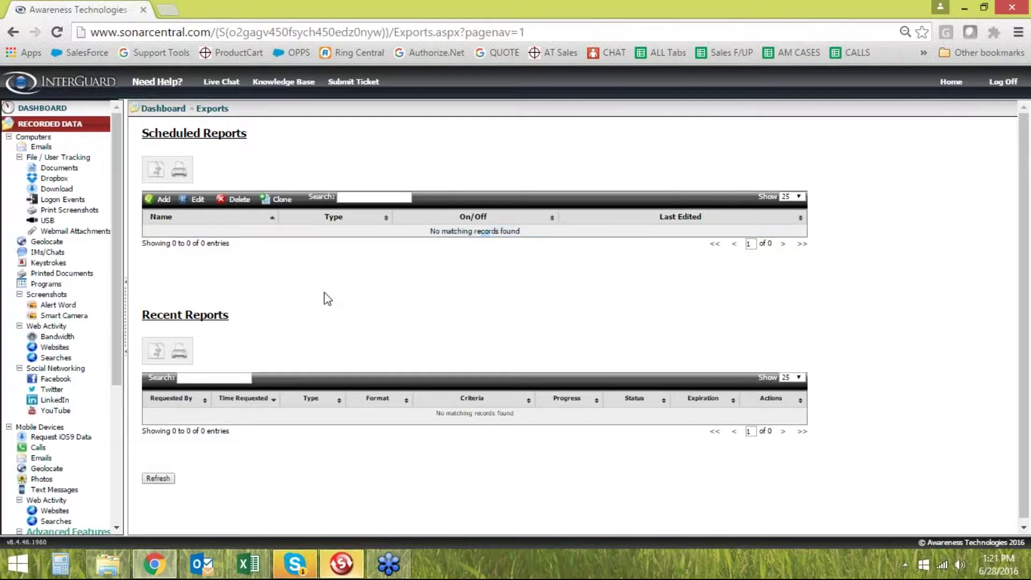
{"action": "scroll", "coordinate": [107, 203], "scroll_direction": "down", "scroll_amount": 3}
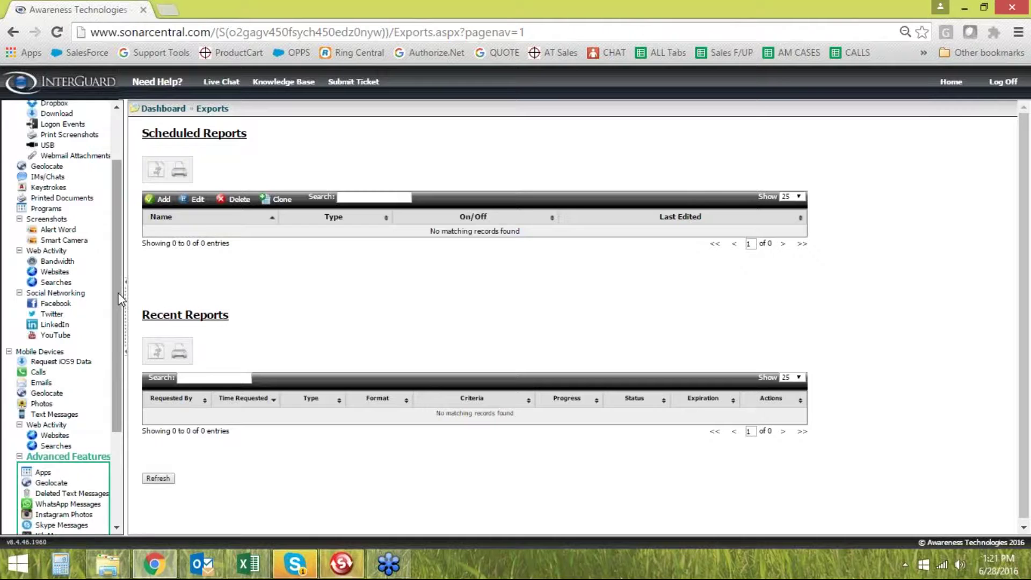
{"action": "left_click_drag", "start_coordinate": [117, 299], "coordinate": [128, 227]}
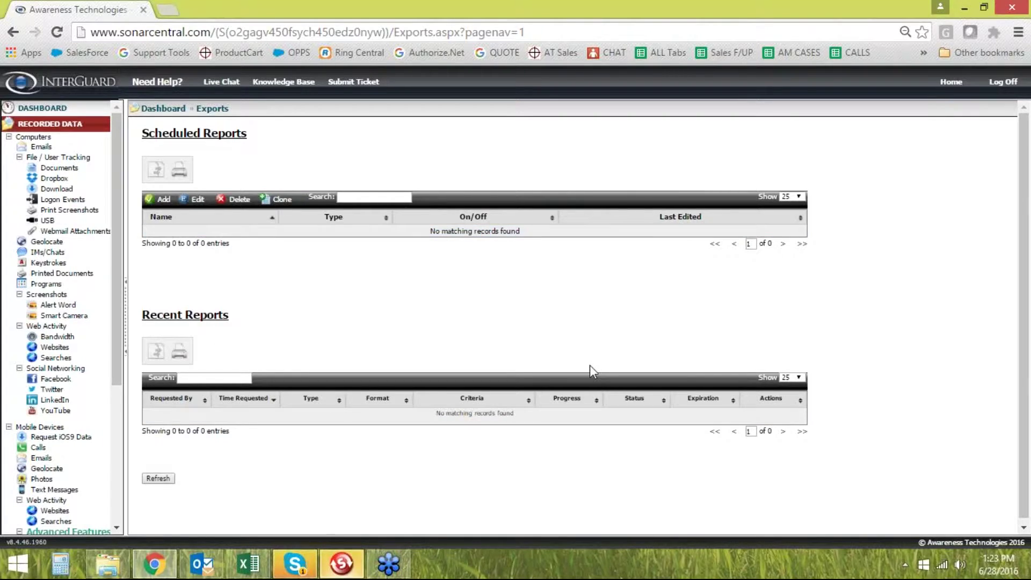
Return to Dashboard > Reports and start another new scheduled report
{"action": "left_click", "coordinate": [42, 108]}
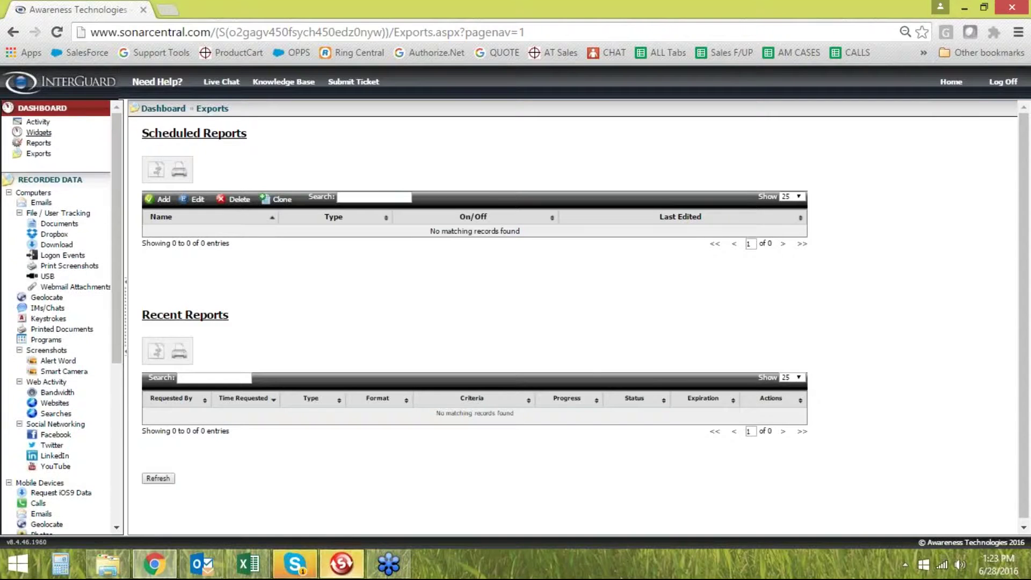
{"action": "left_click", "coordinate": [39, 143]}
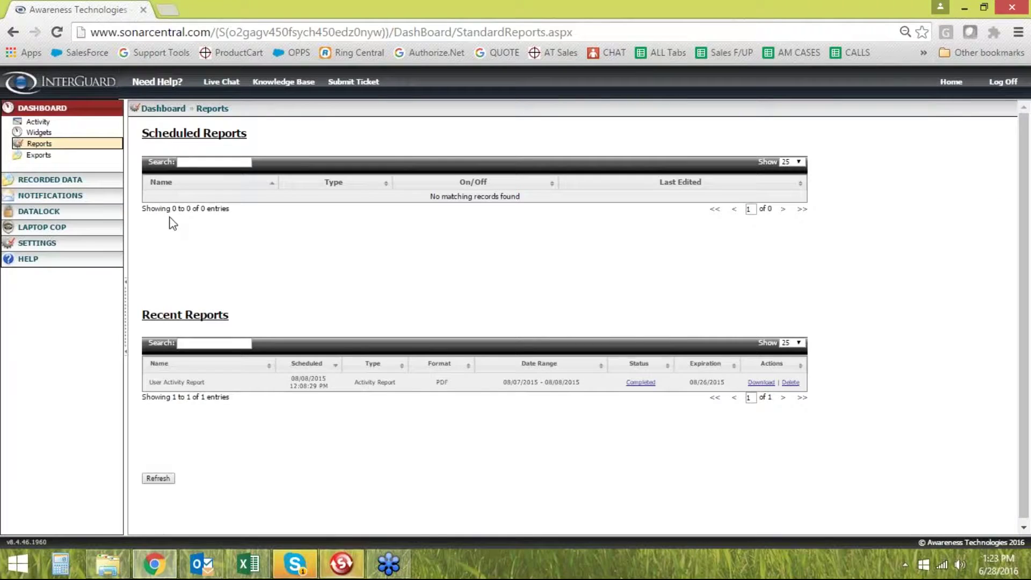
{"action": "left_click", "coordinate": [164, 165]}
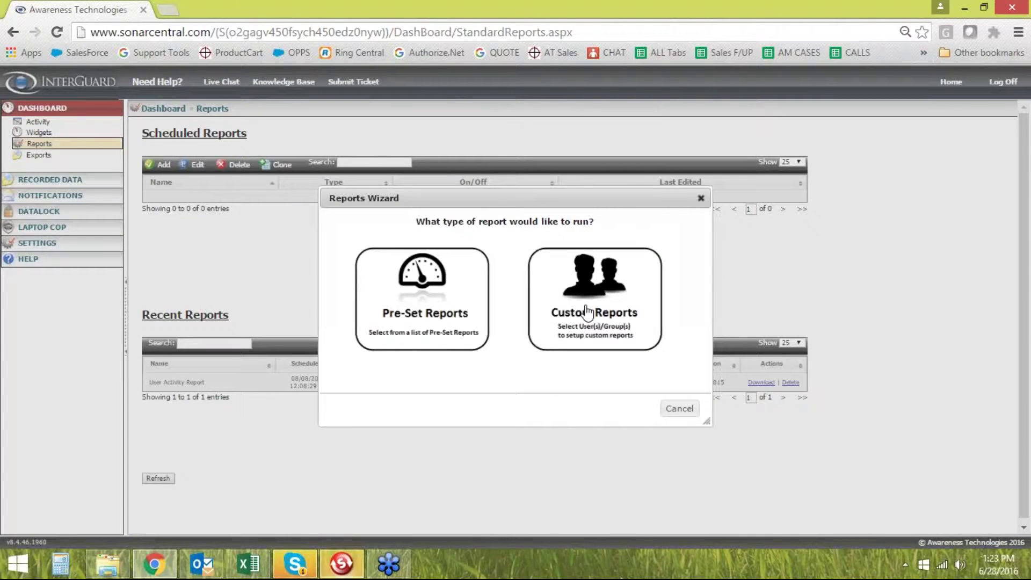
Start a custom 'See a daily ranking of user activity' report, then switch to the Excel sample
{"action": "left_click", "coordinate": [625, 317]}
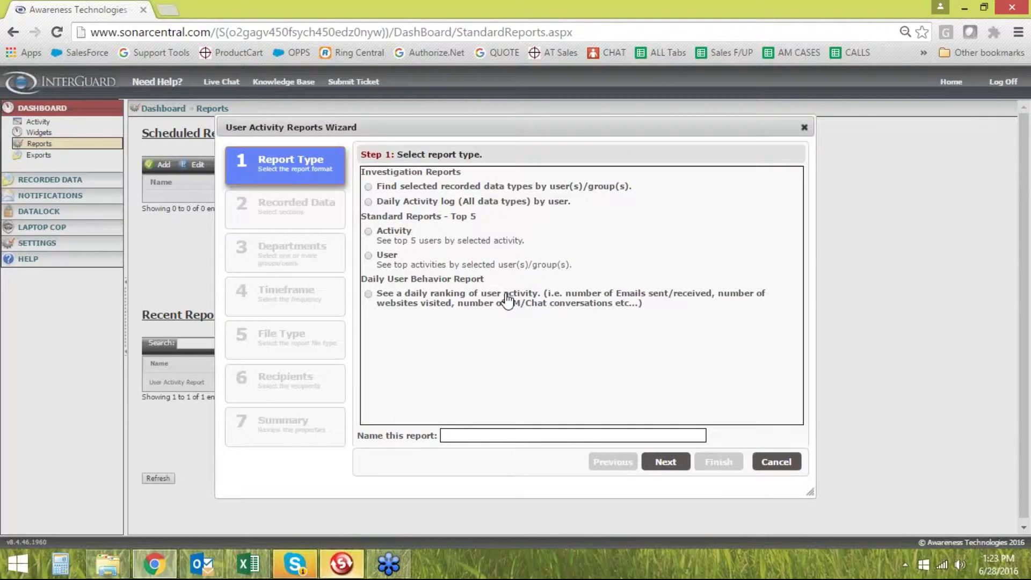
{"action": "left_click", "coordinate": [368, 294]}
{"action": "left_click", "coordinate": [461, 436]}
{"action": "key", "text": "alt+Tab"}
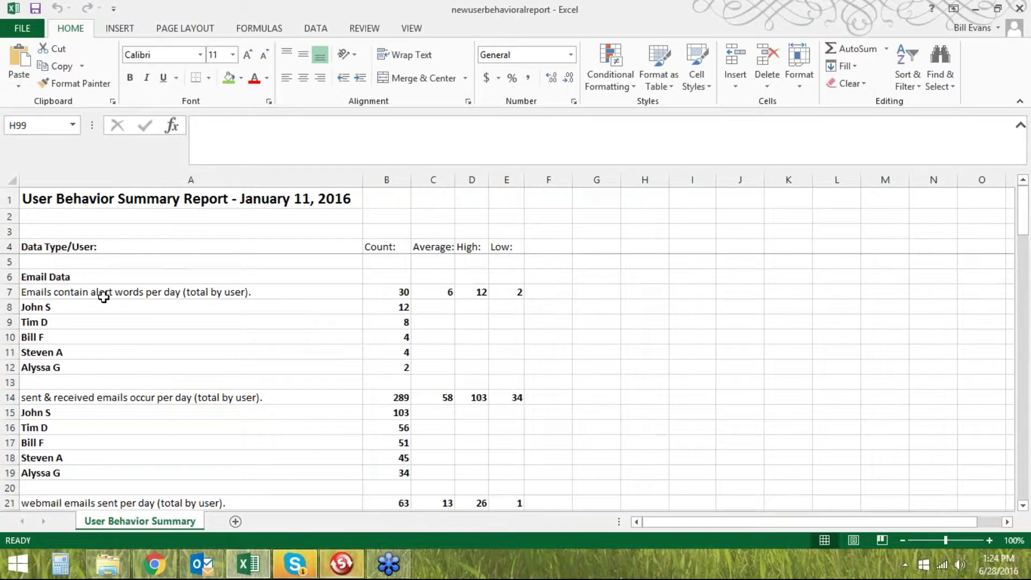
{"action": "left_click", "coordinate": [140, 320]}
{"action": "left_click", "coordinate": [130, 303]}
{"action": "left_click", "coordinate": [41, 276]}
{"action": "left_click", "coordinate": [41, 307]}
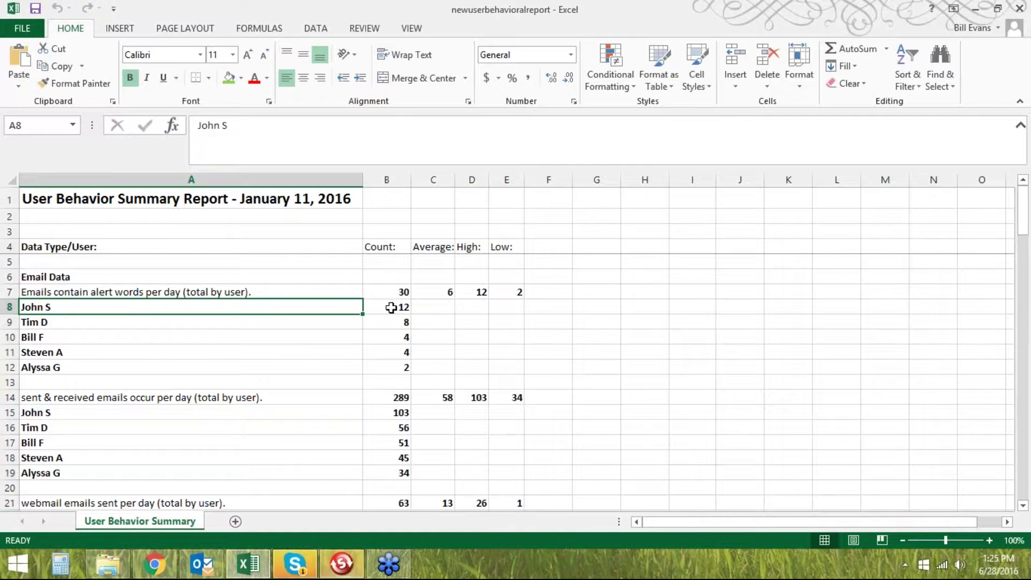
{"action": "scroll", "coordinate": [323, 332], "scroll_direction": "down", "scroll_amount": 1}
{"action": "scroll", "coordinate": [371, 331], "scroll_direction": "up", "scroll_amount": 1}
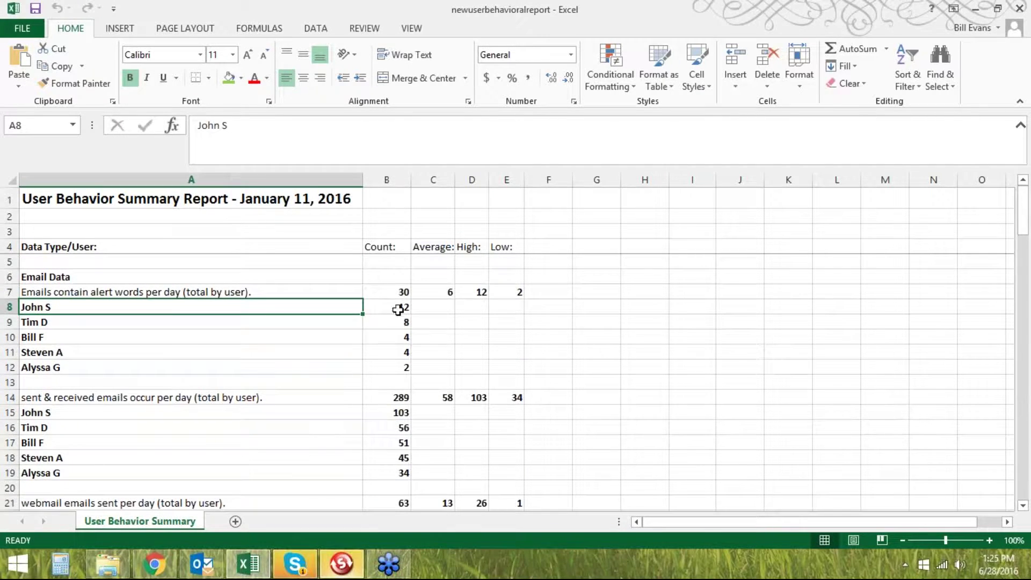
{"action": "scroll", "coordinate": [161, 333], "scroll_direction": "down", "scroll_amount": 1}
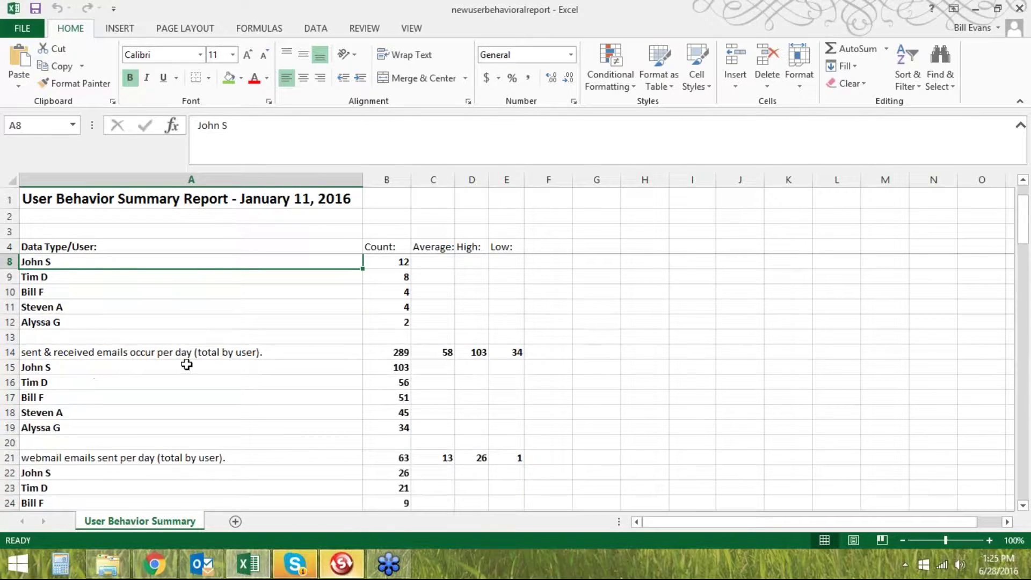
{"action": "scroll", "coordinate": [186, 365], "scroll_direction": "down", "scroll_amount": 1}
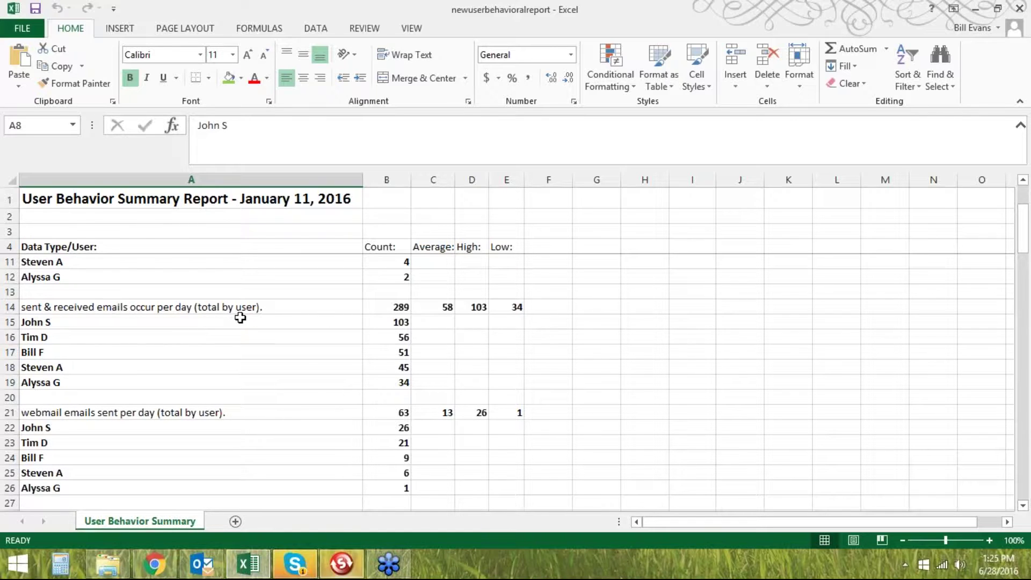
{"action": "scroll", "coordinate": [252, 322], "scroll_direction": "down", "scroll_amount": 3}
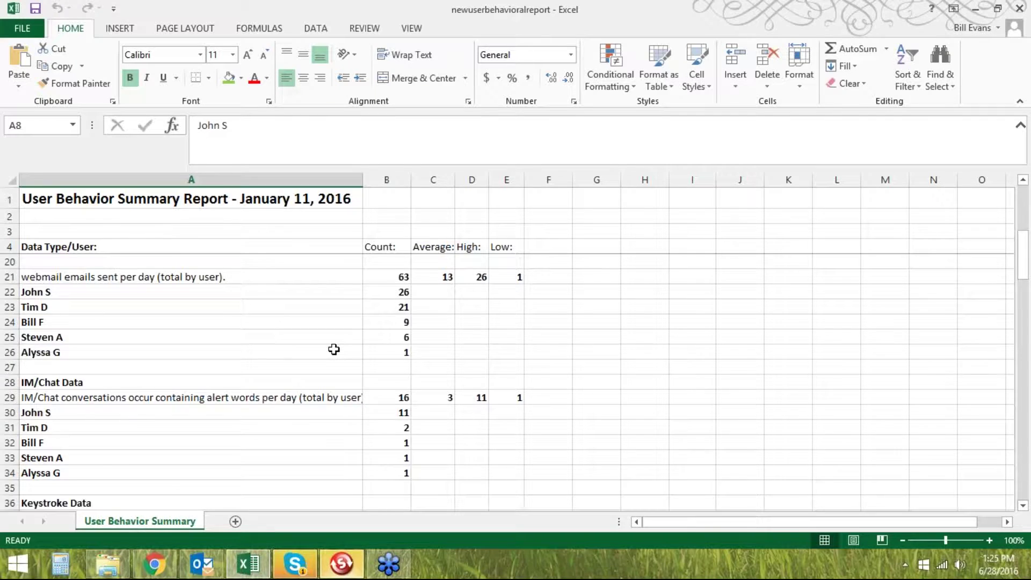
{"action": "scroll", "coordinate": [317, 351], "scroll_direction": "down", "scroll_amount": 1}
{"action": "scroll", "coordinate": [95, 370], "scroll_direction": "down", "scroll_amount": 1}
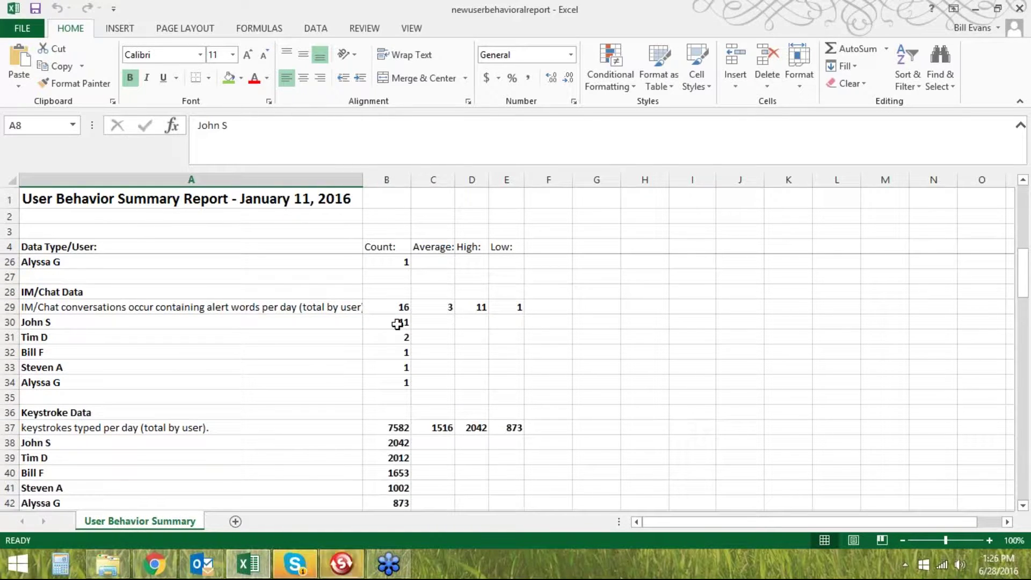
{"action": "left_click", "coordinate": [443, 307]}
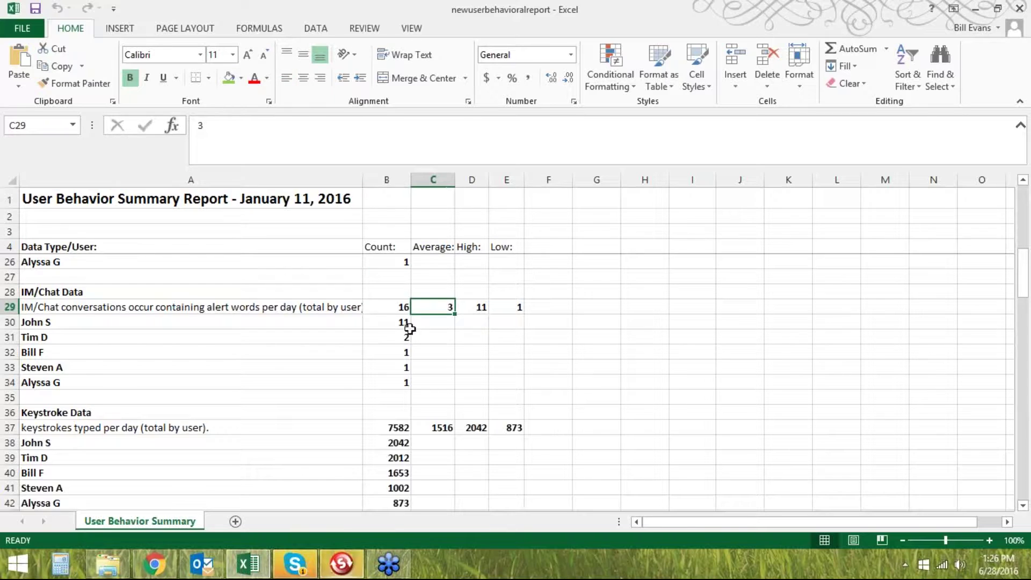
{"action": "left_click", "coordinate": [409, 326]}
{"action": "scroll", "coordinate": [404, 350], "scroll_direction": "down", "scroll_amount": 1}
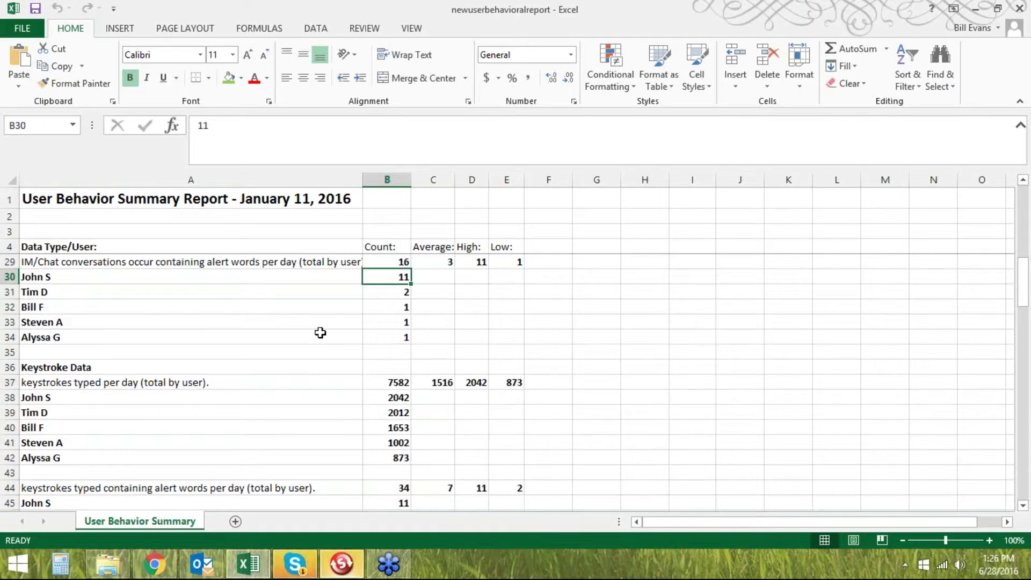
{"action": "scroll", "coordinate": [320, 333], "scroll_direction": "up", "scroll_amount": 1}
{"action": "scroll", "coordinate": [321, 333], "scroll_direction": "down", "scroll_amount": 1}
{"action": "scroll", "coordinate": [320, 333], "scroll_direction": "down", "scroll_amount": 1}
{"action": "left_click", "coordinate": [105, 279]}
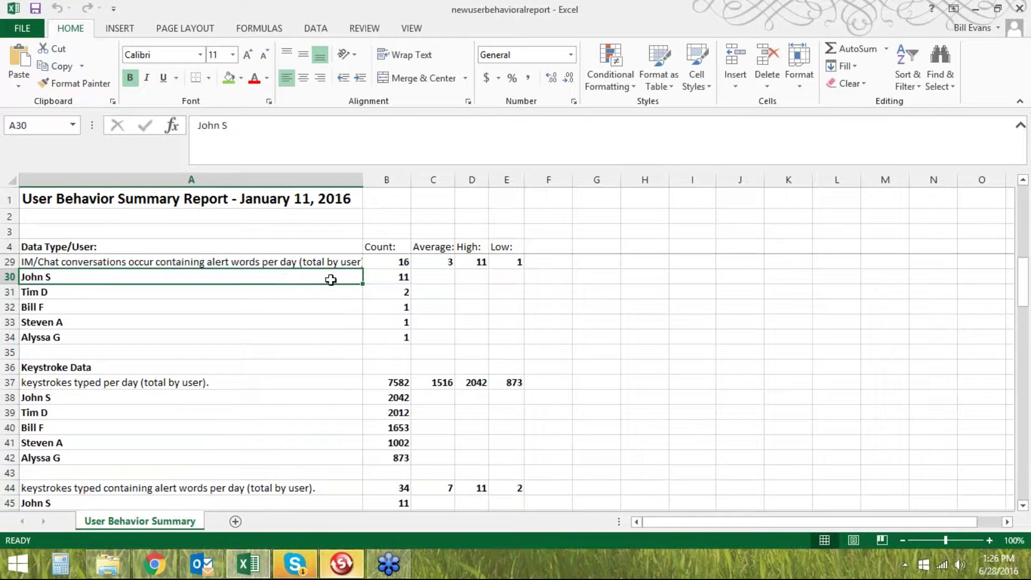
{"action": "left_click", "coordinate": [376, 279]}
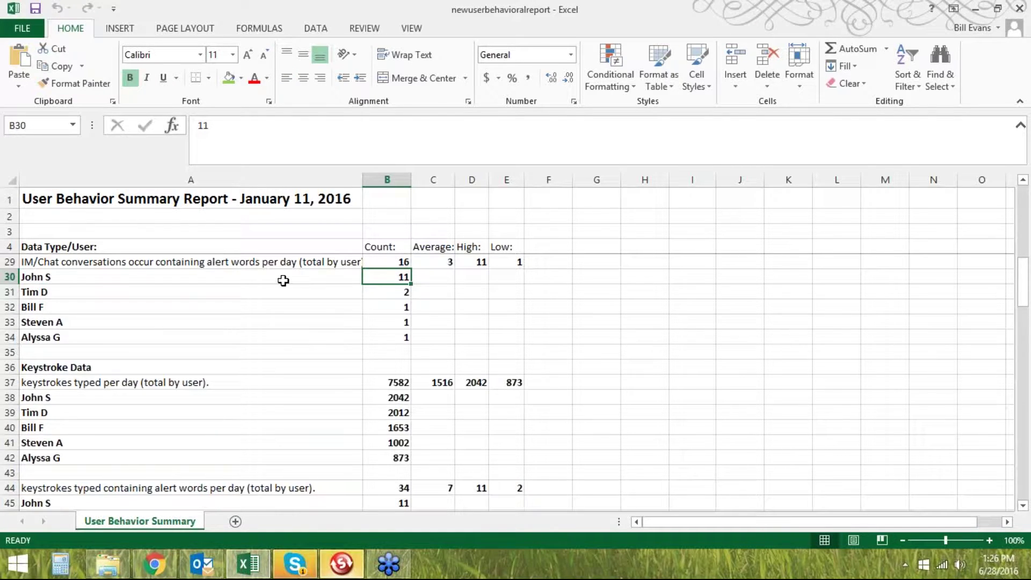
{"action": "left_click", "coordinate": [317, 279]}
{"action": "left_click", "coordinate": [387, 278]}
{"action": "left_click", "coordinate": [311, 279]}
{"action": "left_click", "coordinate": [409, 278]}
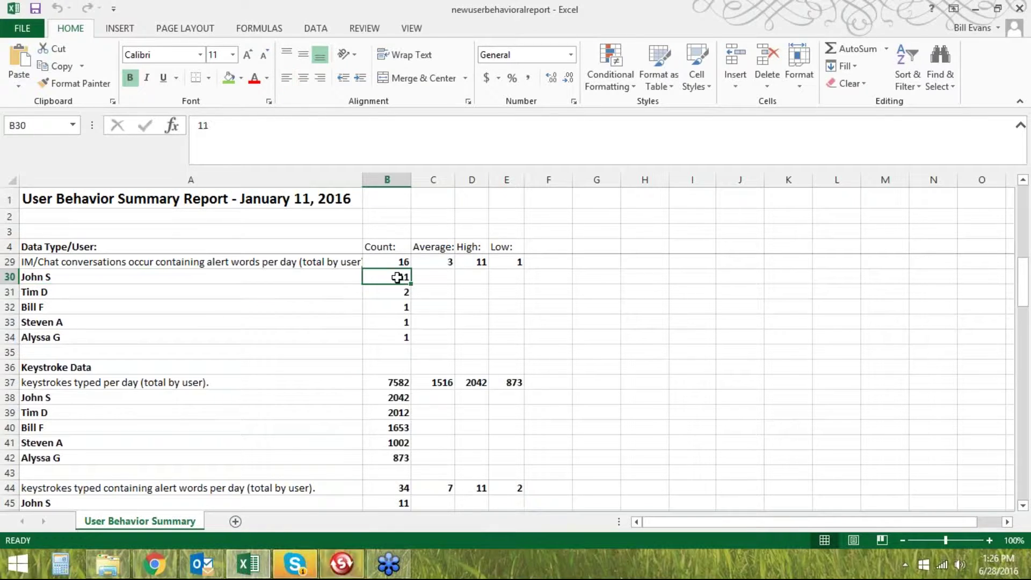
{"action": "scroll", "coordinate": [472, 322], "scroll_direction": "down", "scroll_amount": 1}
{"action": "scroll", "coordinate": [148, 364], "scroll_direction": "down", "scroll_amount": 1}
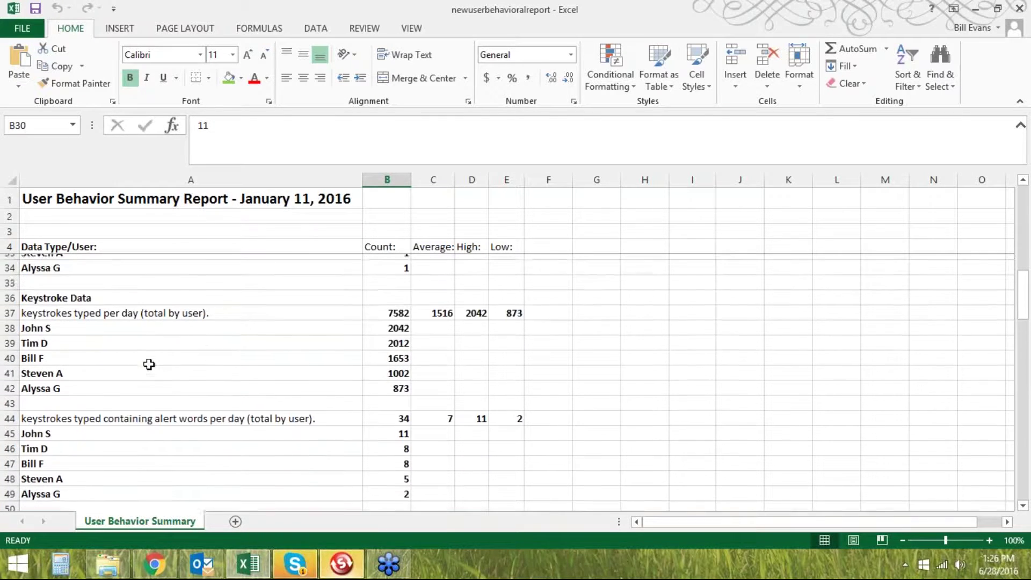
{"action": "left_click", "coordinate": [446, 292]}
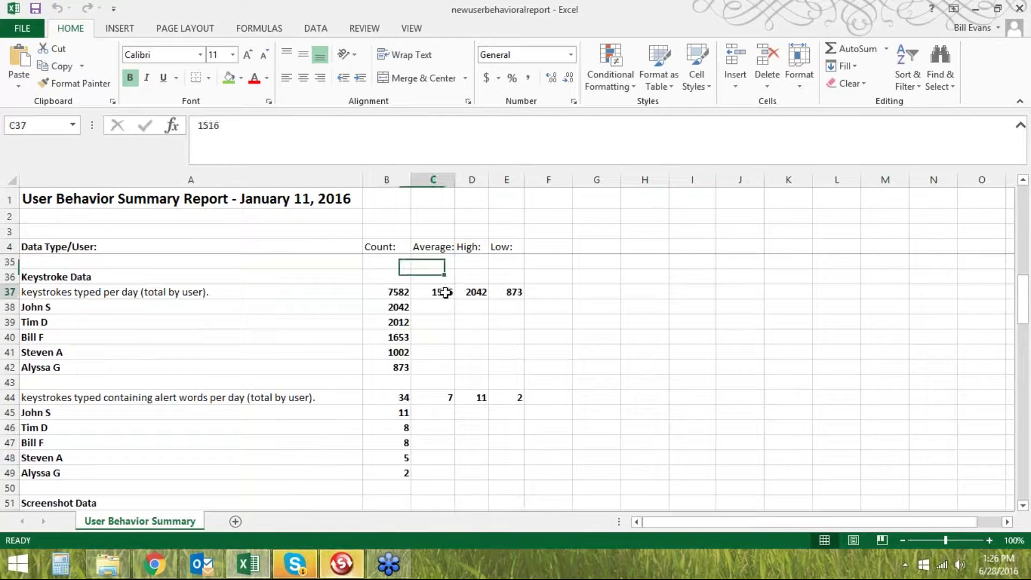
{"action": "left_click", "coordinate": [396, 306]}
{"action": "left_click", "coordinate": [397, 324]}
{"action": "left_click", "coordinate": [397, 337]}
{"action": "left_click", "coordinate": [397, 351]}
{"action": "left_click", "coordinate": [398, 367]}
{"action": "scroll", "coordinate": [408, 408], "scroll_direction": "down", "scroll_amount": 1}
{"action": "scroll", "coordinate": [409, 408], "scroll_direction": "down", "scroll_amount": 2}
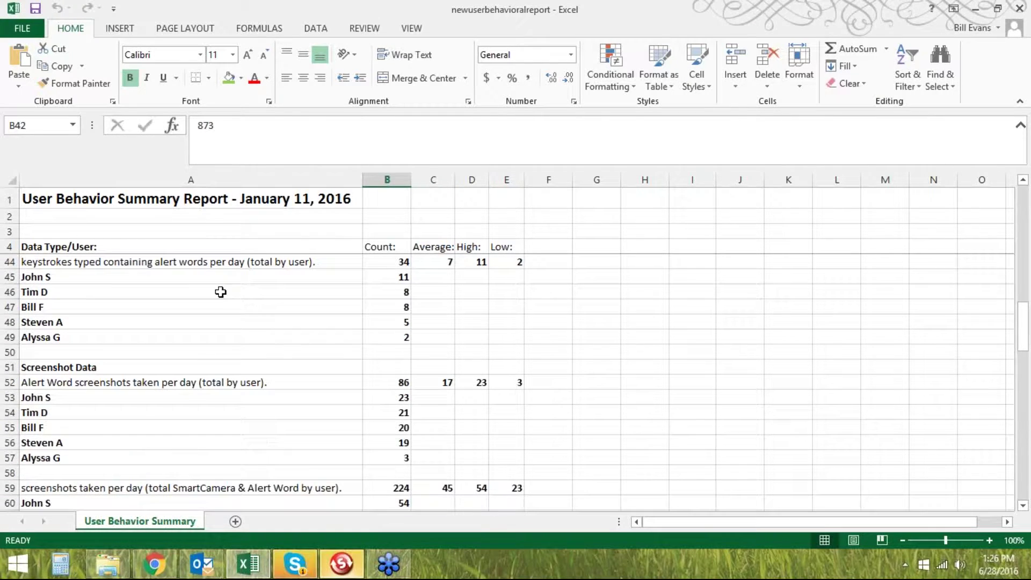
{"action": "scroll", "coordinate": [408, 299], "scroll_direction": "down", "scroll_amount": 1}
{"action": "scroll", "coordinate": [408, 299], "scroll_direction": "down", "scroll_amount": 1}
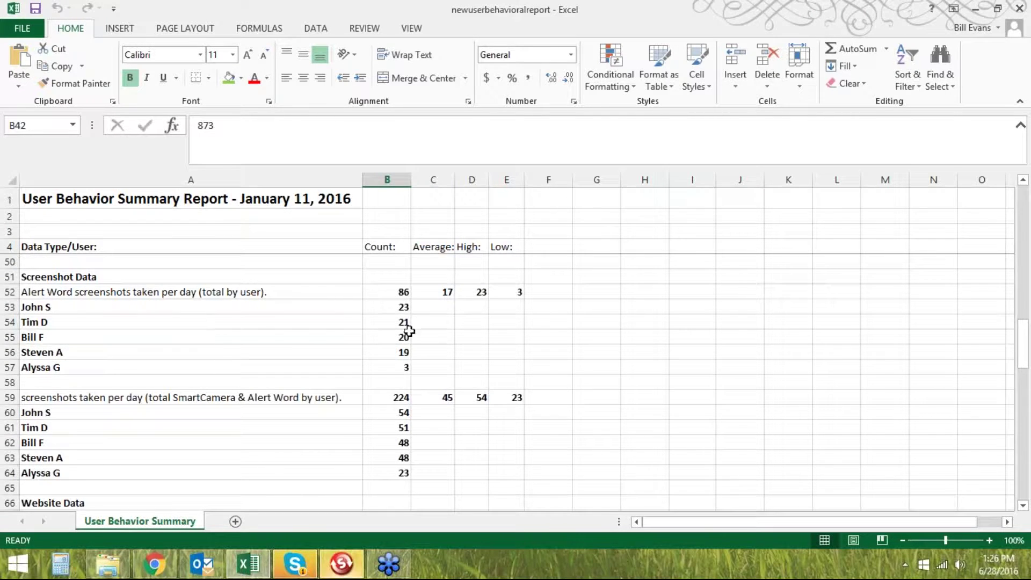
{"action": "scroll", "coordinate": [395, 341], "scroll_direction": "down", "scroll_amount": 1}
{"action": "scroll", "coordinate": [148, 371], "scroll_direction": "down", "scroll_amount": 4}
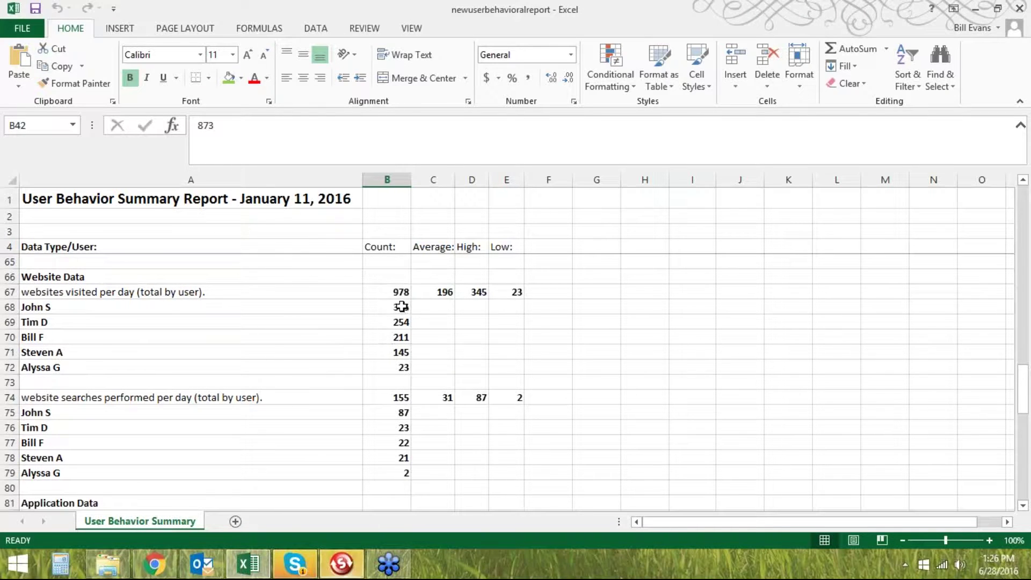
{"action": "left_click", "coordinate": [440, 292]}
{"action": "left_click", "coordinate": [399, 305]}
{"action": "scroll", "coordinate": [212, 397], "scroll_direction": "down", "scroll_amount": 1}
{"action": "scroll", "coordinate": [213, 397], "scroll_direction": "down", "scroll_amount": 7}
{"action": "scroll", "coordinate": [236, 393], "scroll_direction": "down", "scroll_amount": 6}
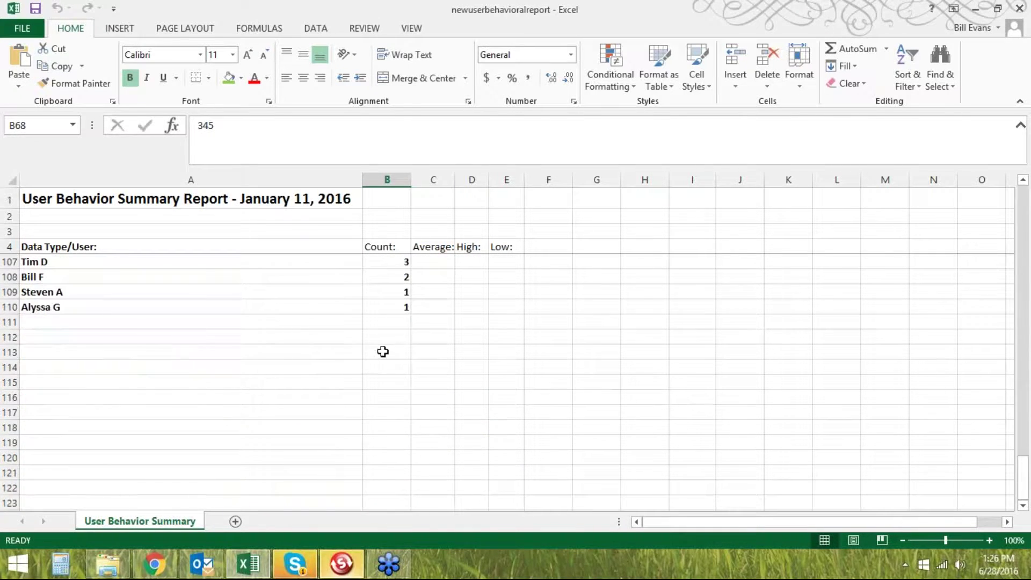
{"action": "scroll", "coordinate": [383, 352], "scroll_direction": "up", "scroll_amount": 3}
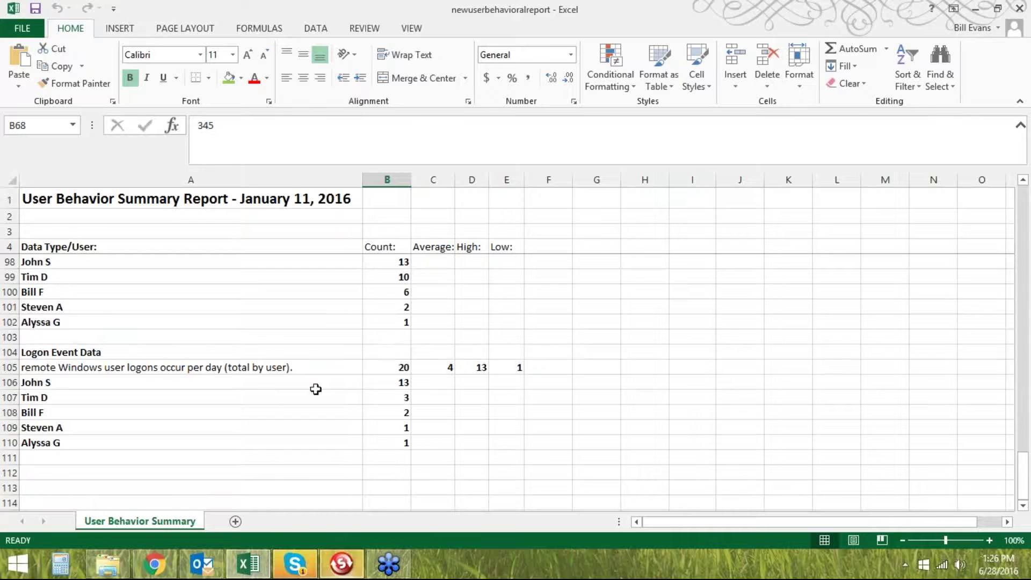
{"action": "scroll", "coordinate": [244, 416], "scroll_direction": "up", "scroll_amount": 6}
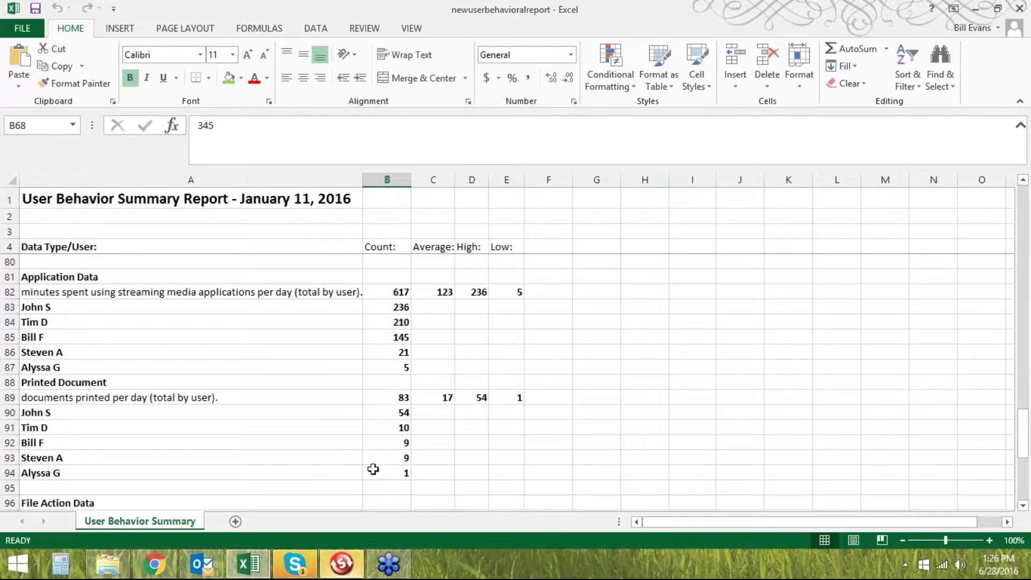
Close the User Activity Reports Wizard and go to Settings > Alert Words
{"action": "left_click", "coordinate": [154, 562]}
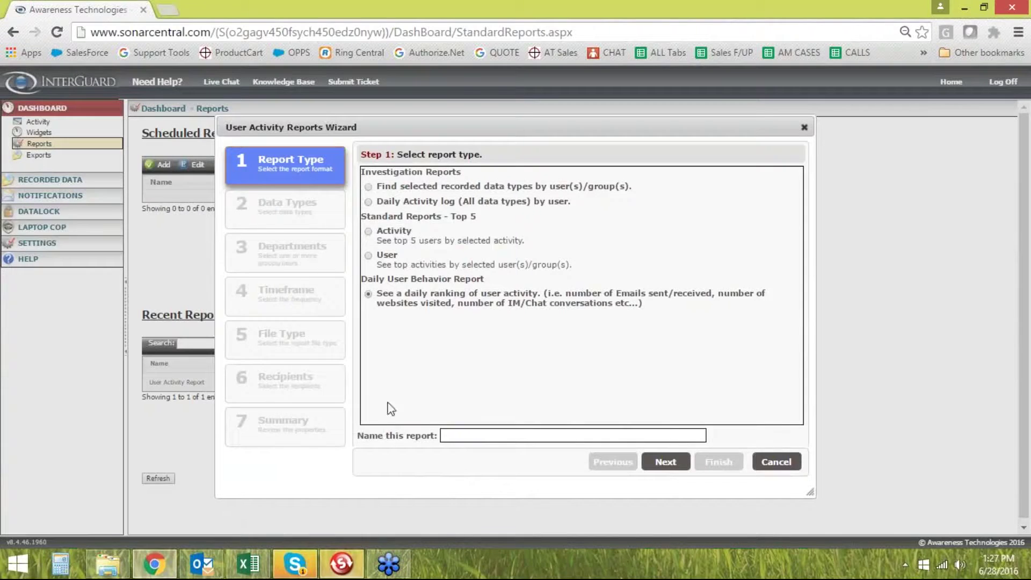
{"action": "left_click", "coordinate": [805, 128]}
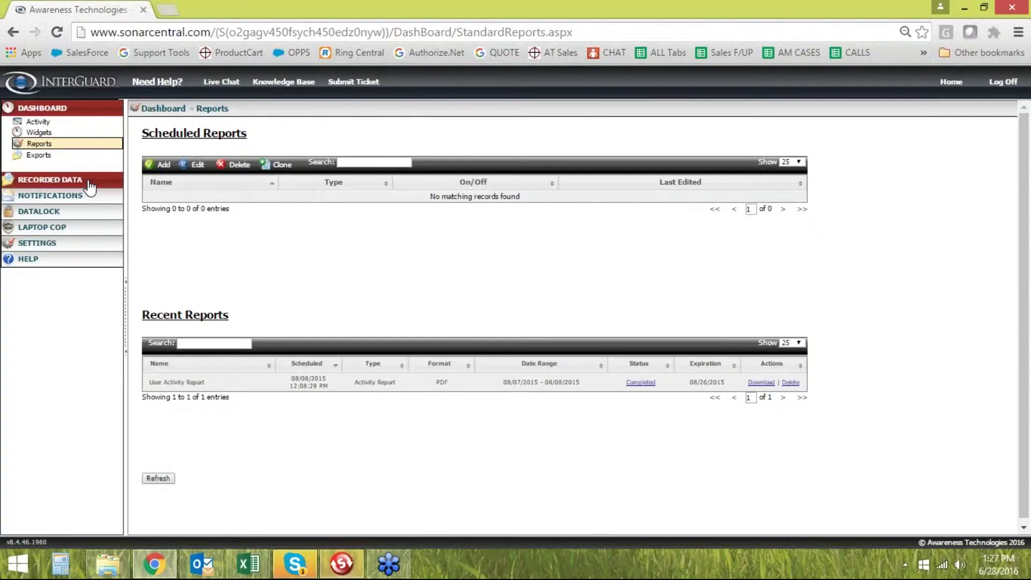
{"action": "left_click", "coordinate": [68, 110]}
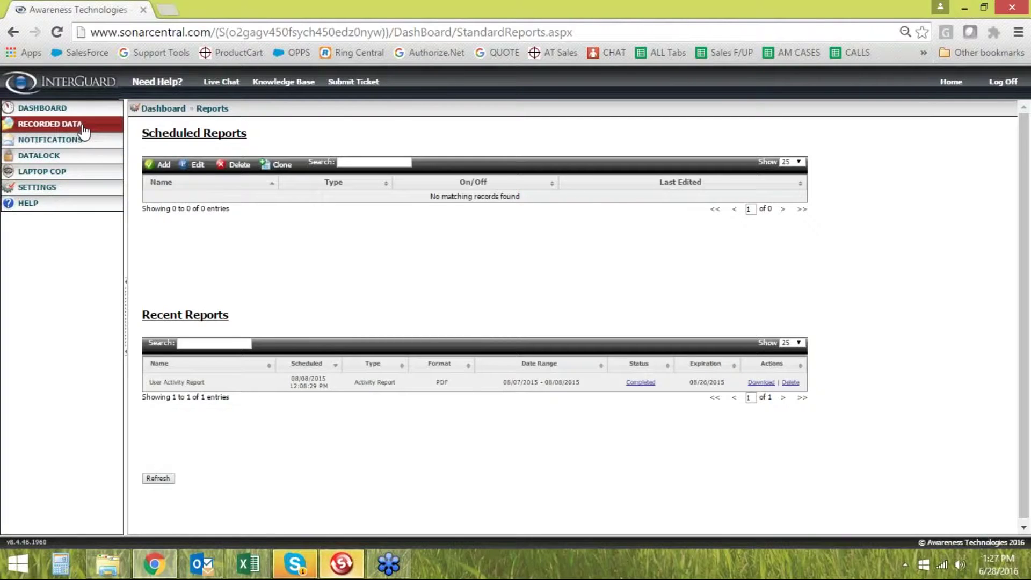
{"action": "left_click", "coordinate": [81, 125]}
{"action": "left_click", "coordinate": [80, 124]}
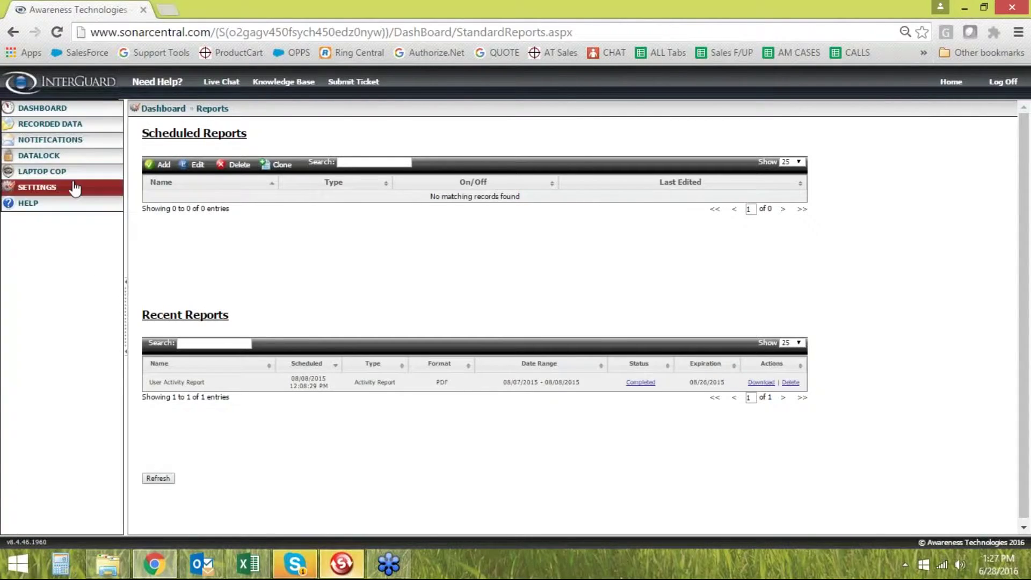
{"action": "left_click", "coordinate": [80, 188]}
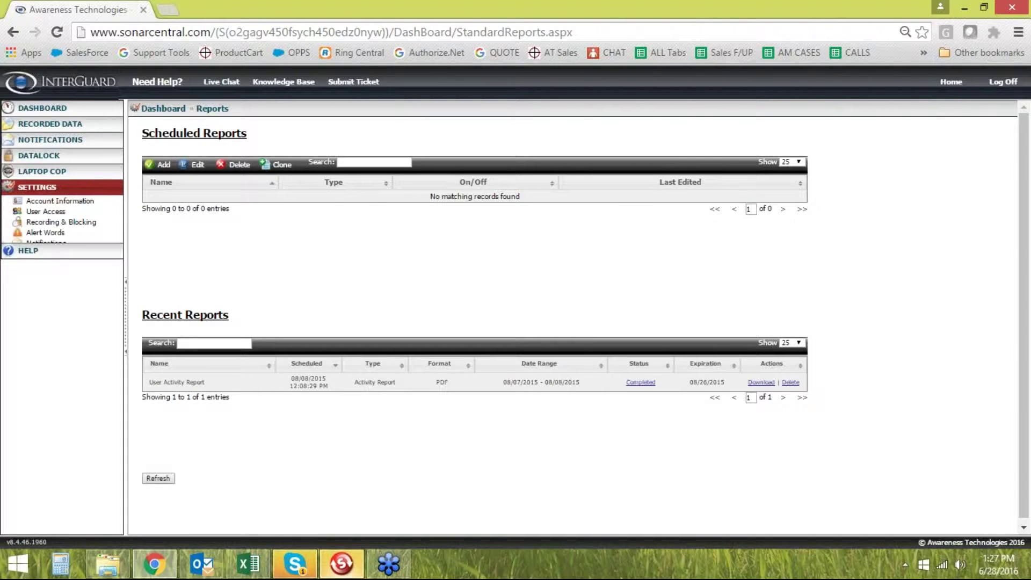
{"action": "left_click", "coordinate": [52, 235]}
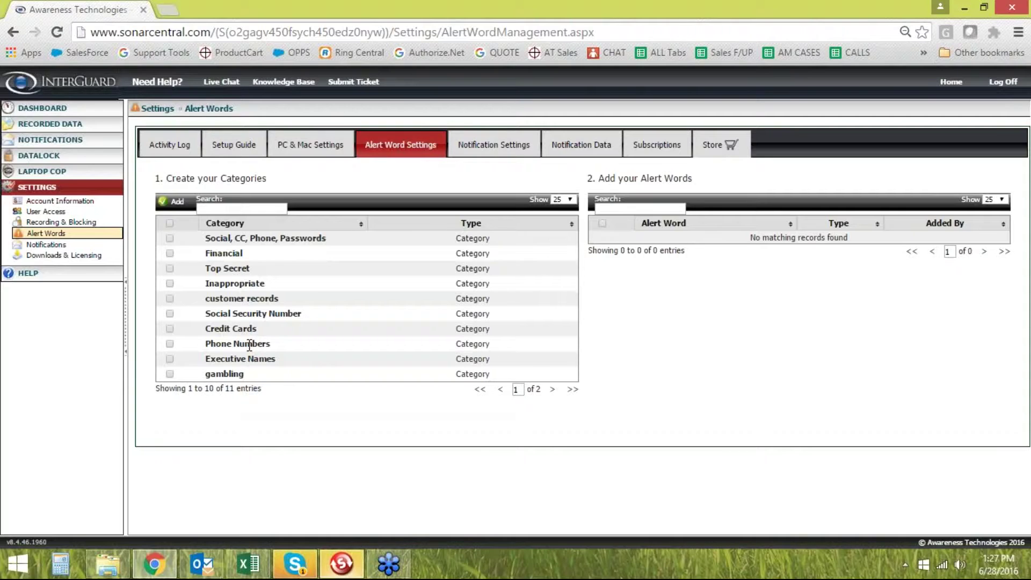
Show the Executive Names category's 11 alert words and open the Add Alert Word dialog
{"action": "left_click", "coordinate": [233, 358]}
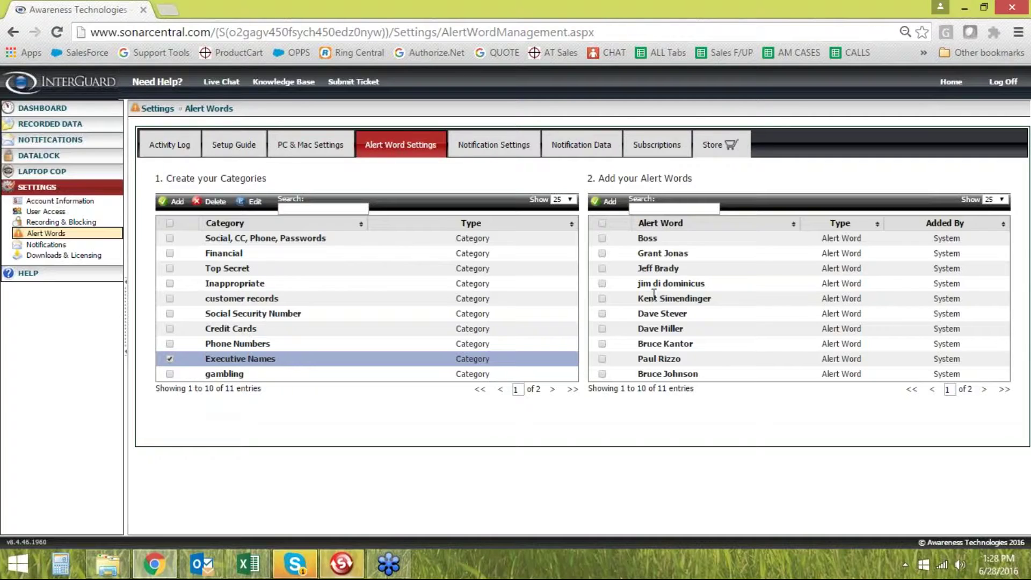
{"action": "left_click", "coordinate": [609, 203]}
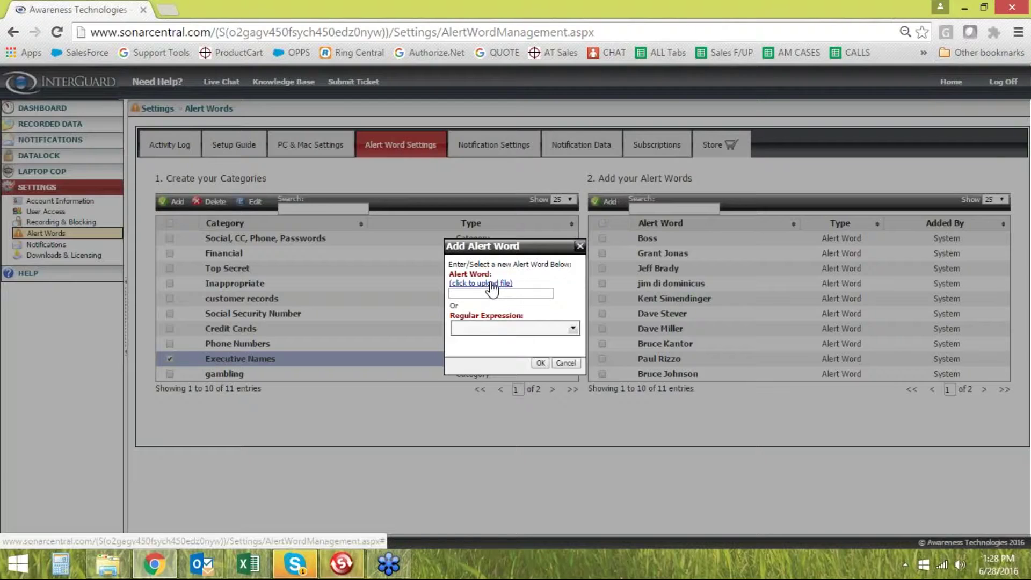
Try the csv upload and Regular Expression options, close the dialog unchanged, and open Notifications settings
{"action": "left_click", "coordinate": [491, 283]}
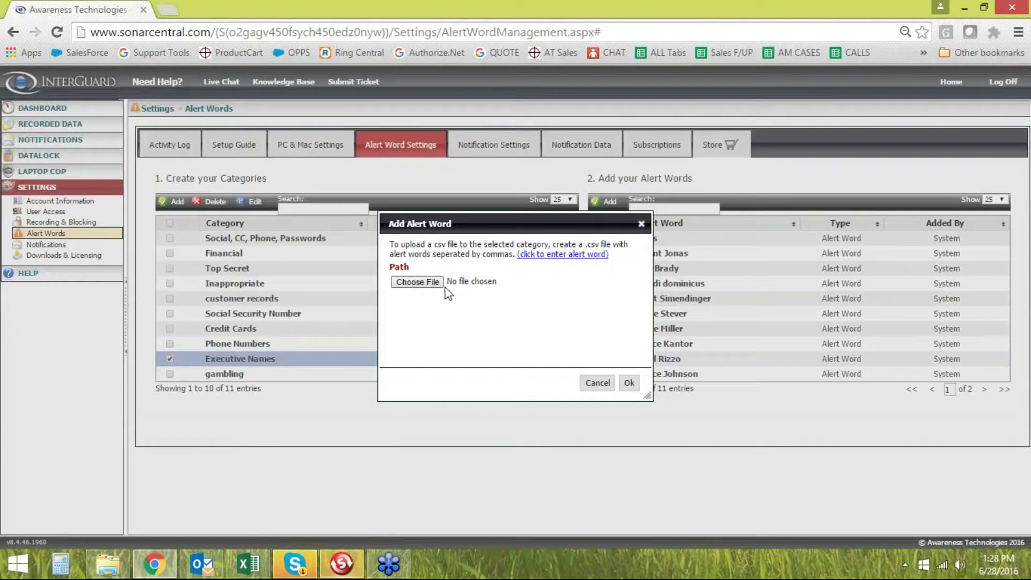
{"action": "left_click", "coordinate": [599, 383]}
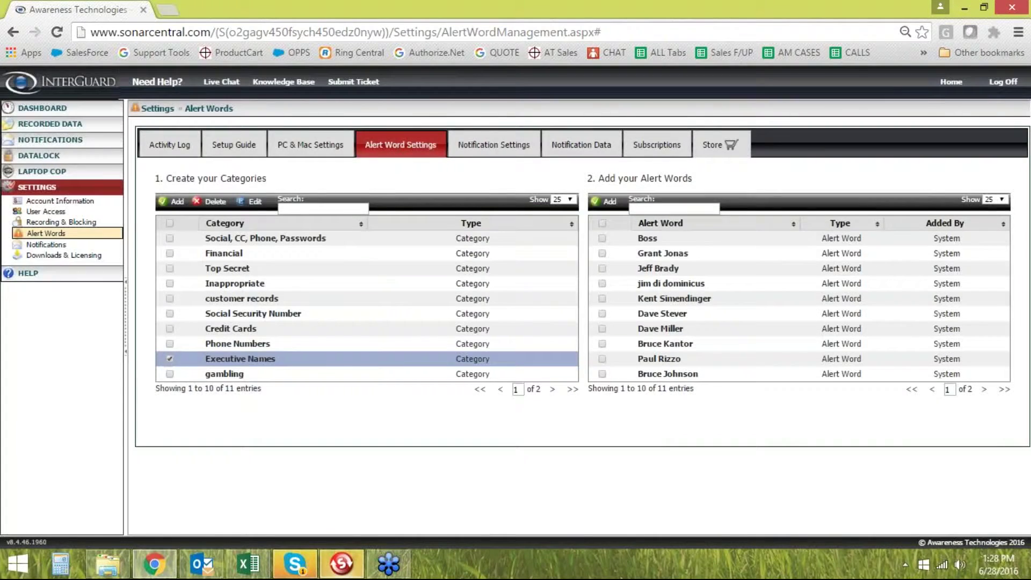
{"action": "left_click", "coordinate": [608, 203]}
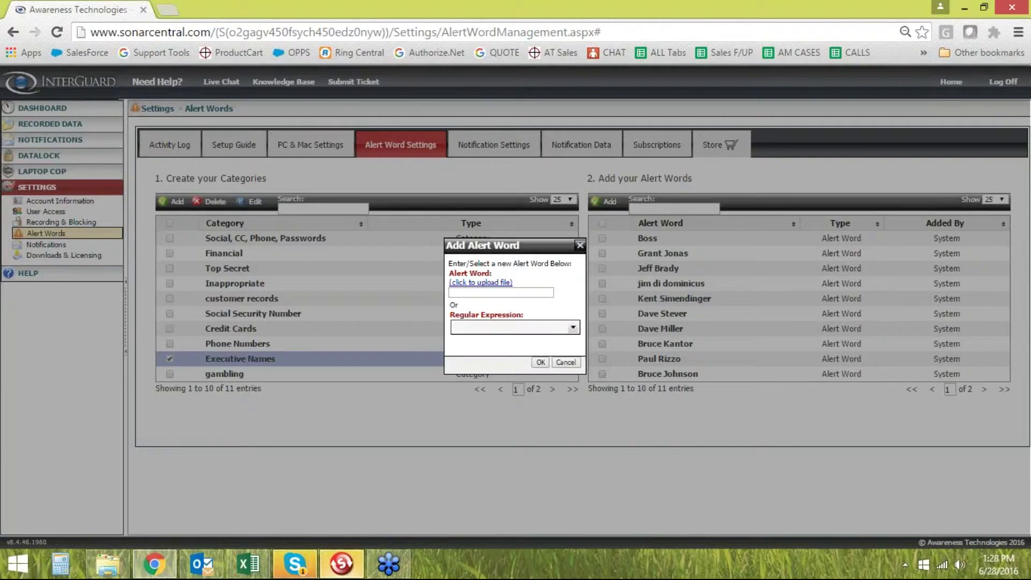
{"action": "left_click", "coordinate": [468, 292]}
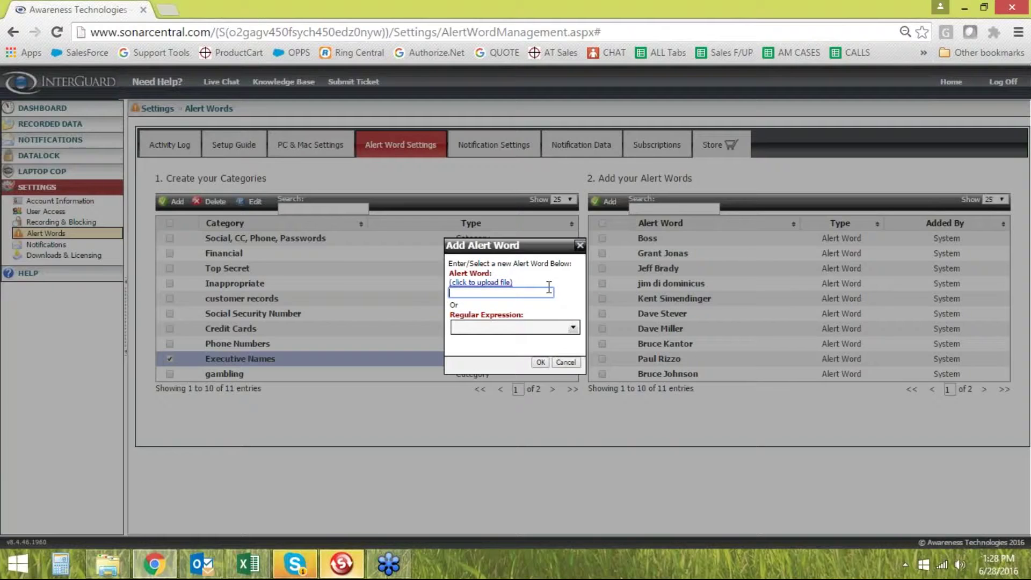
{"action": "left_click", "coordinate": [574, 328]}
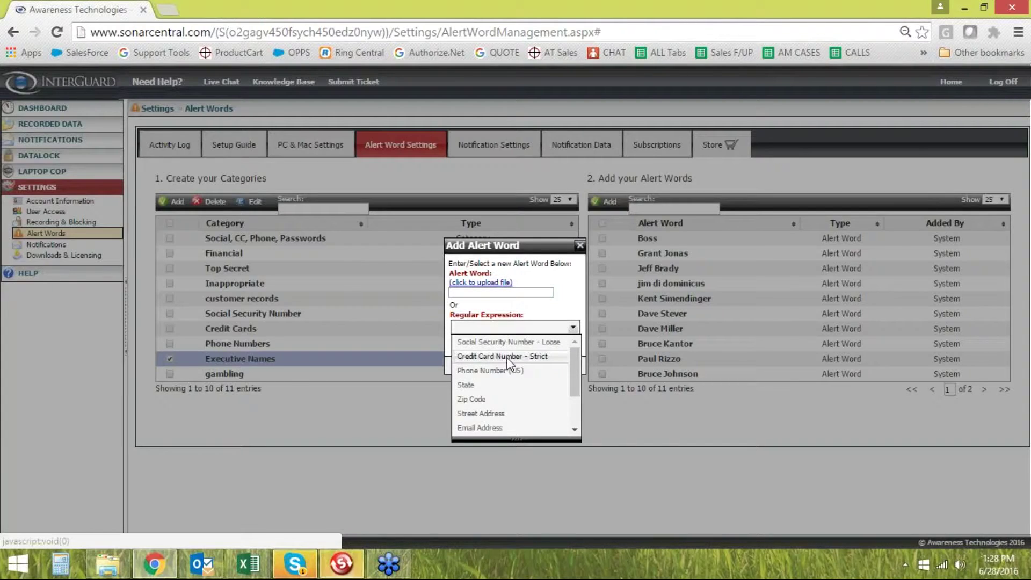
{"action": "scroll", "coordinate": [497, 398], "scroll_direction": "down", "scroll_amount": 2}
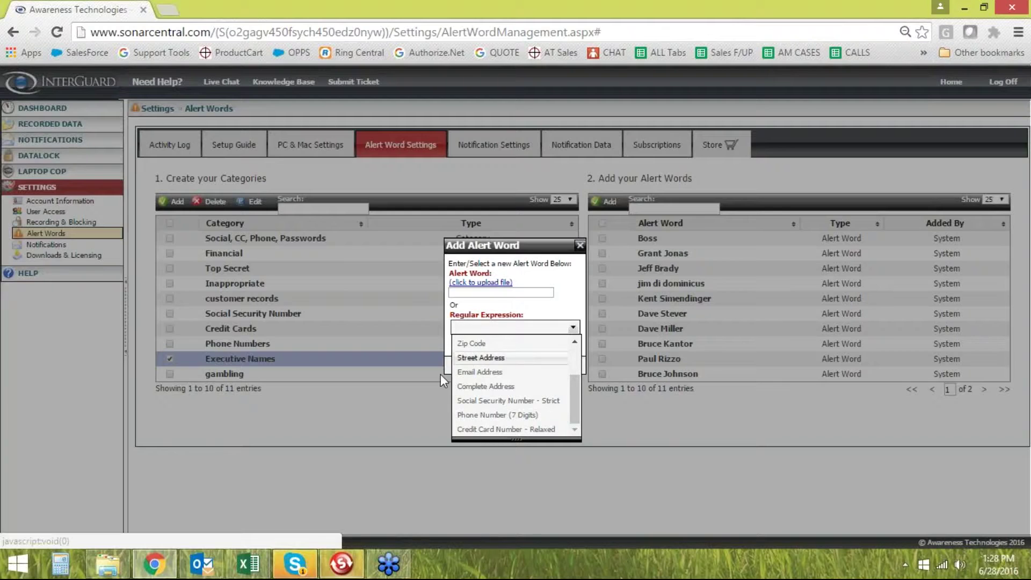
{"action": "left_click", "coordinate": [580, 246]}
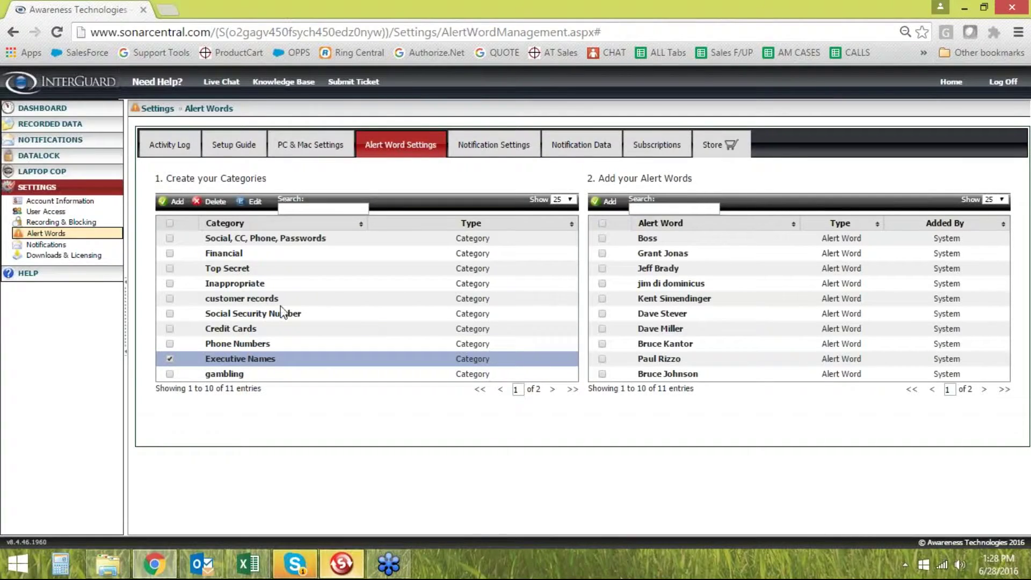
{"action": "left_click", "coordinate": [46, 245]}
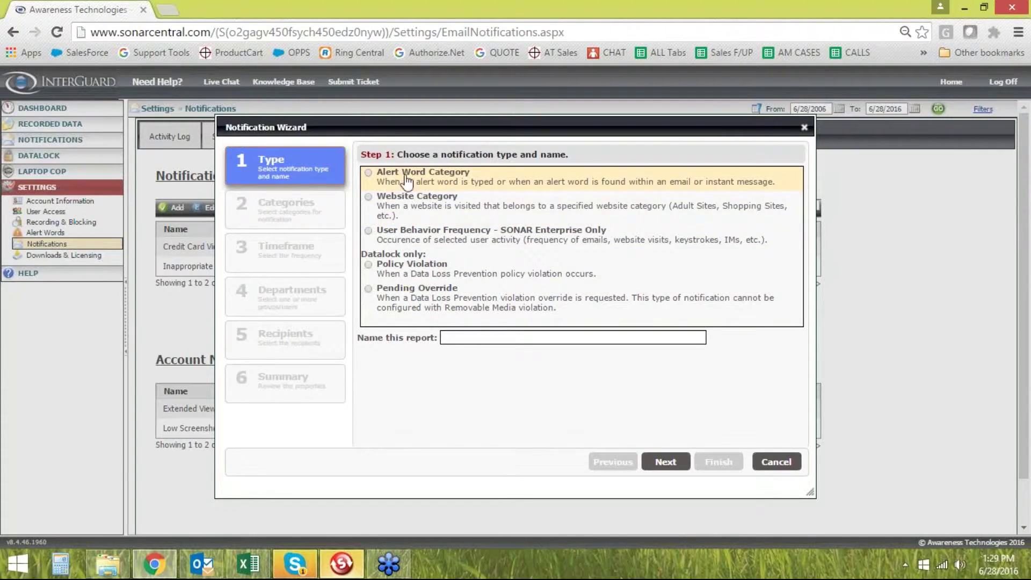
Choose the Alert Word Category type and name the notification 'Alert Word Immediate'
{"action": "left_click", "coordinate": [376, 179]}
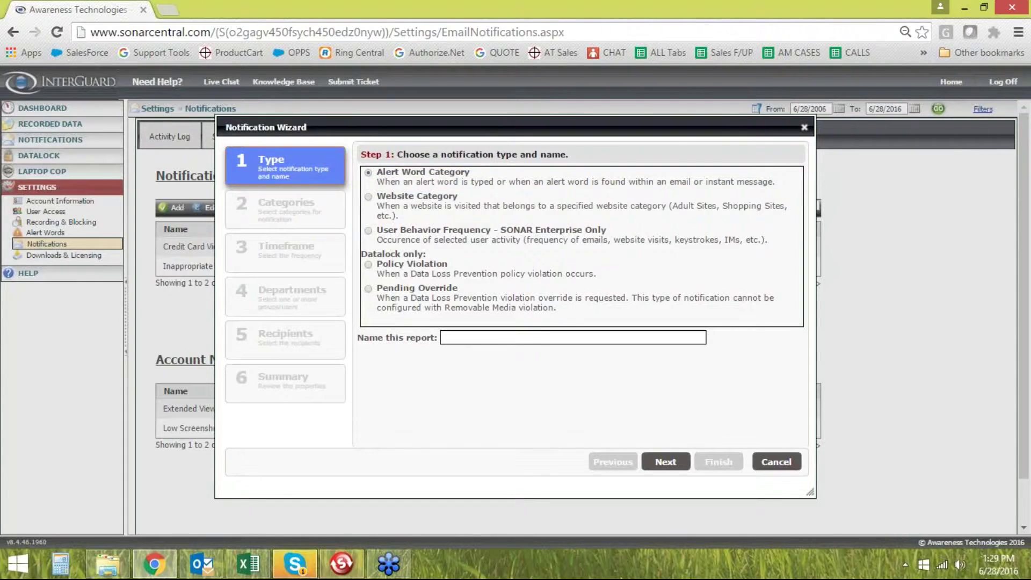
{"action": "left_click", "coordinate": [494, 337]}
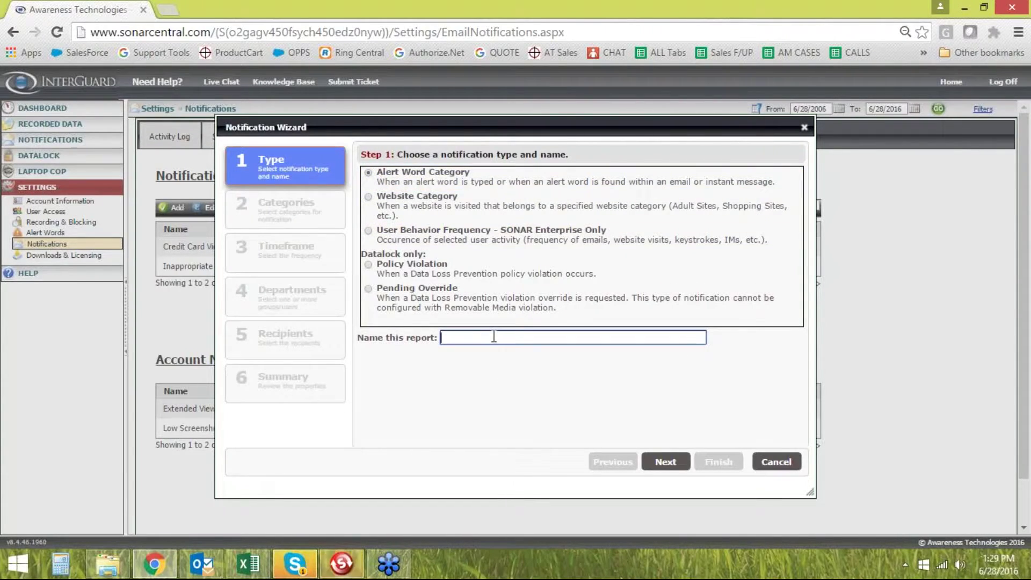
{"action": "type", "text": "Alert Word Immediate"}
{"action": "left_click", "coordinate": [665, 465]}
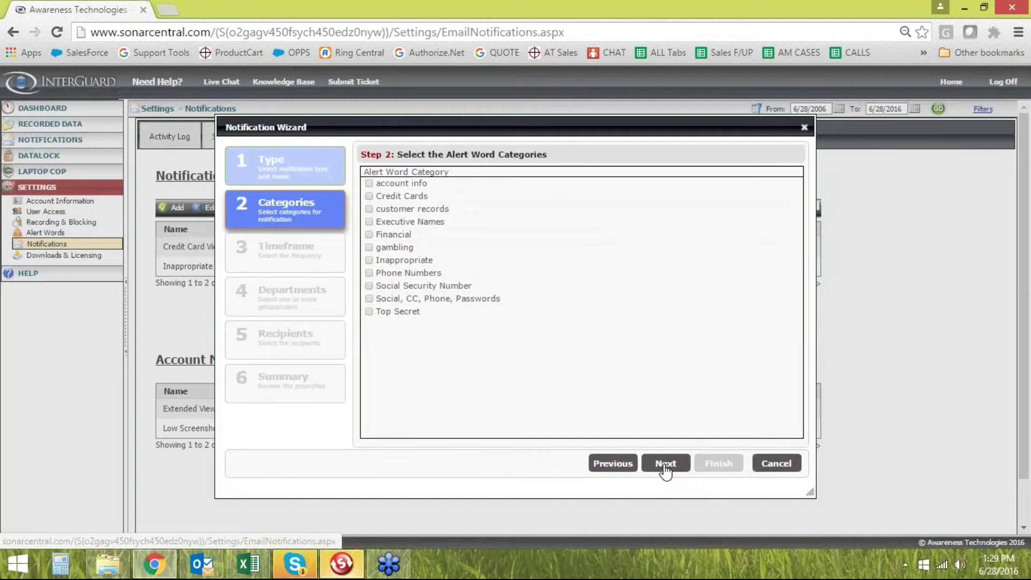
Include the Top Secret category and have the notification sent immediately
{"action": "left_click", "coordinate": [369, 312]}
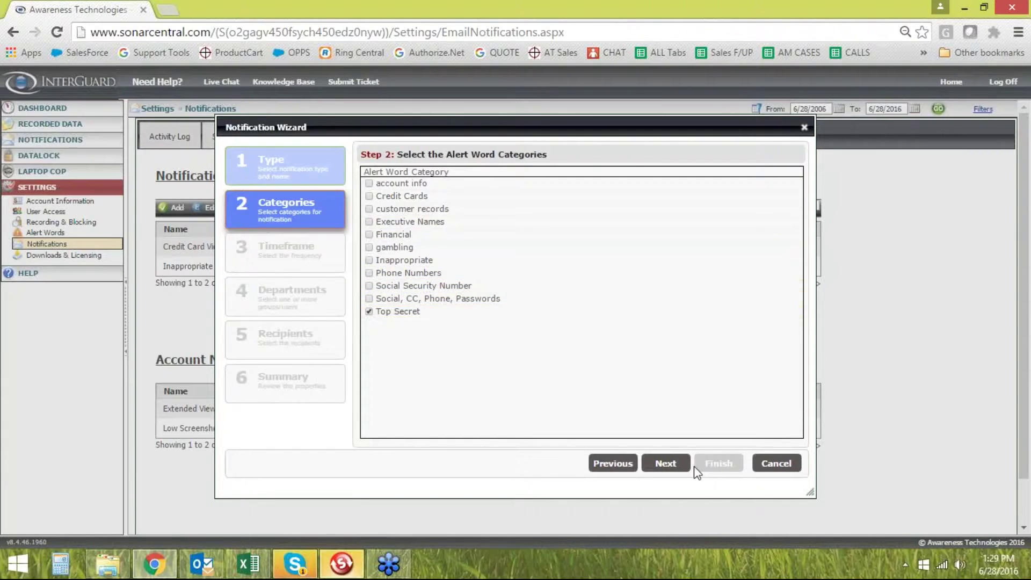
{"action": "left_click", "coordinate": [666, 463]}
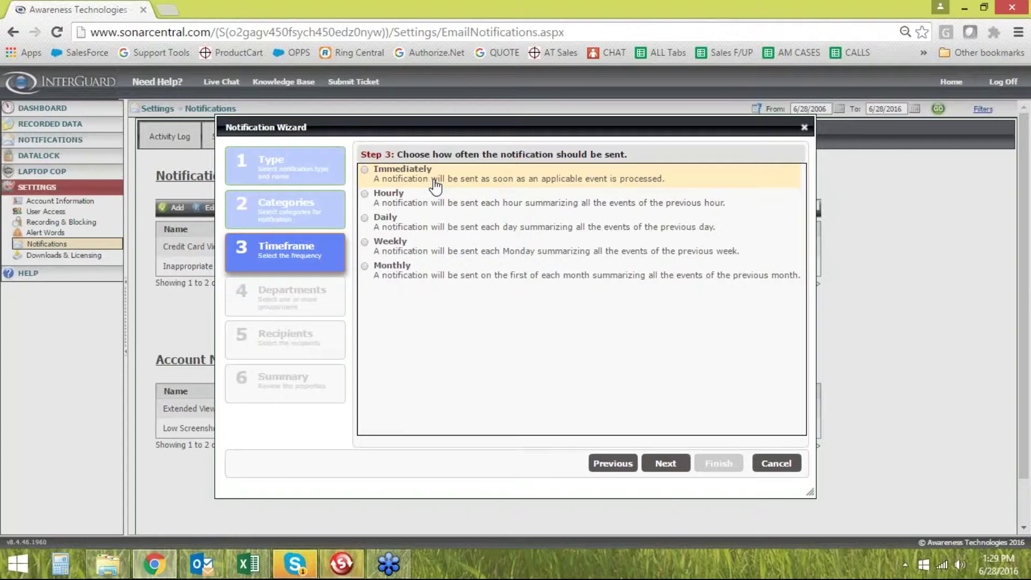
{"action": "left_click", "coordinate": [365, 170]}
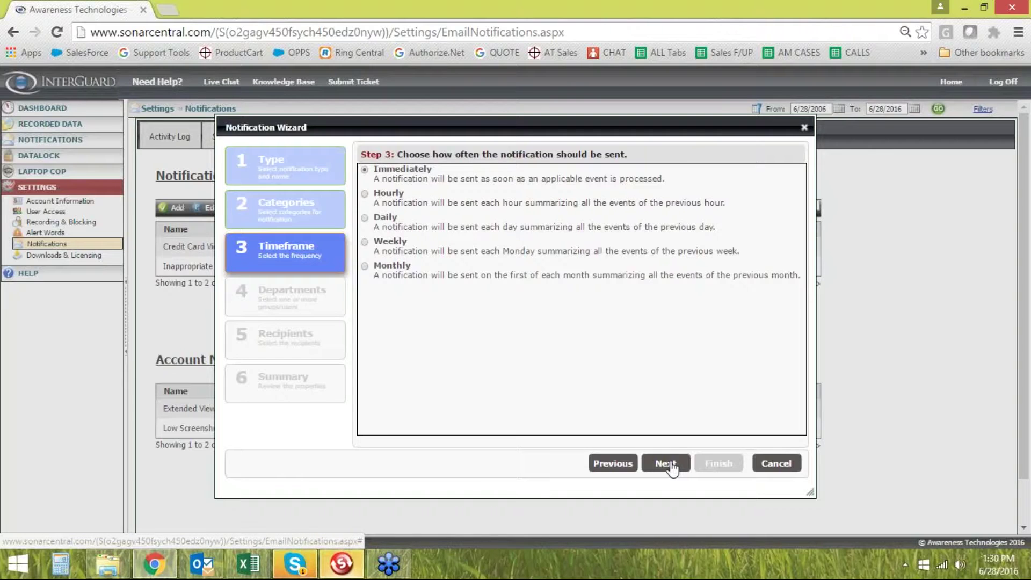
{"action": "left_click", "coordinate": [672, 465]}
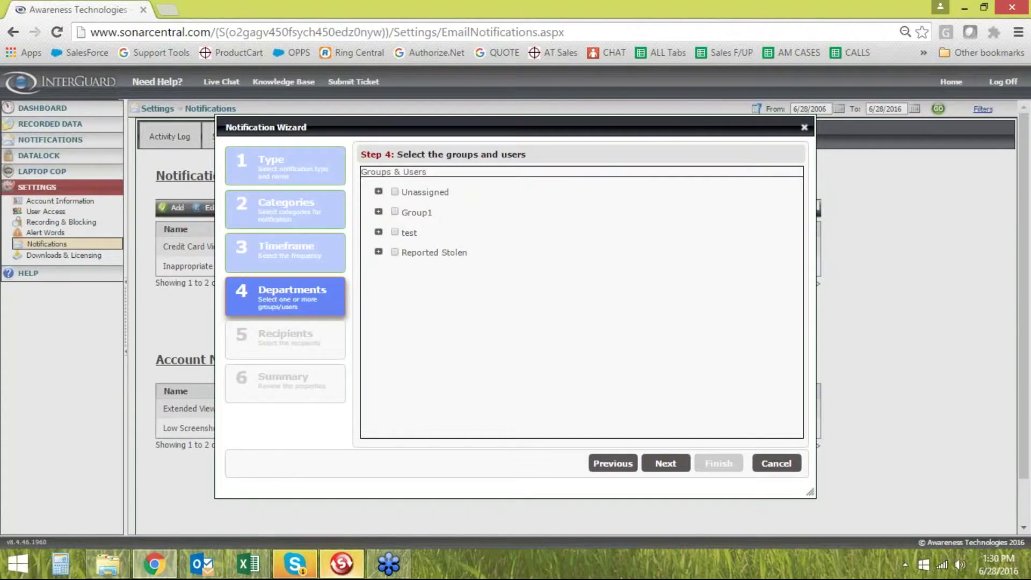
Keep all groups selected, briefly expanding the Unassigned group to check its users
{"action": "left_click", "coordinate": [396, 191]}
{"action": "left_click", "coordinate": [379, 192]}
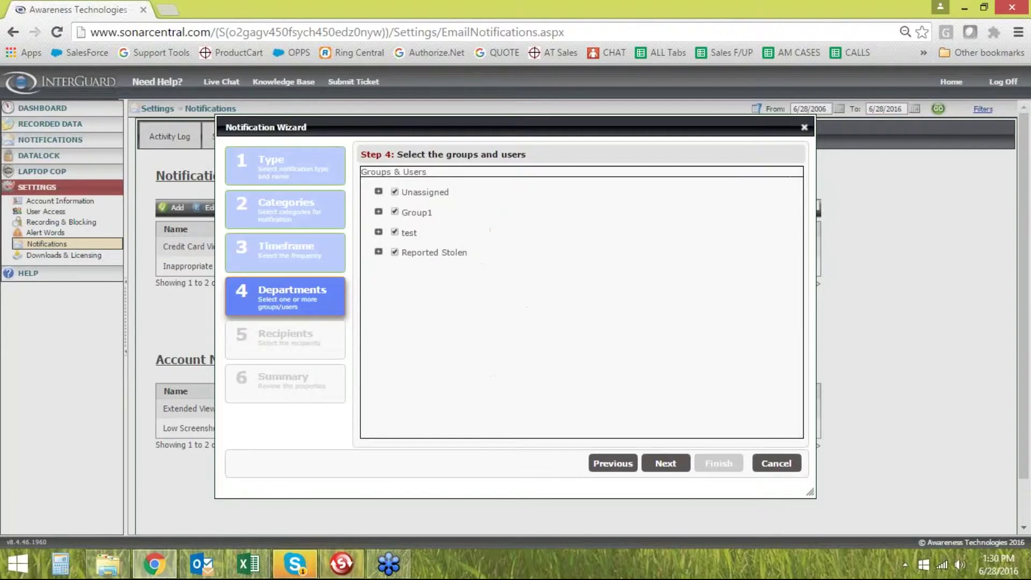
{"action": "left_click", "coordinate": [680, 469]}
Add one recipient e-mail address and finish saving the notification
{"action": "left_click", "coordinate": [501, 430]}
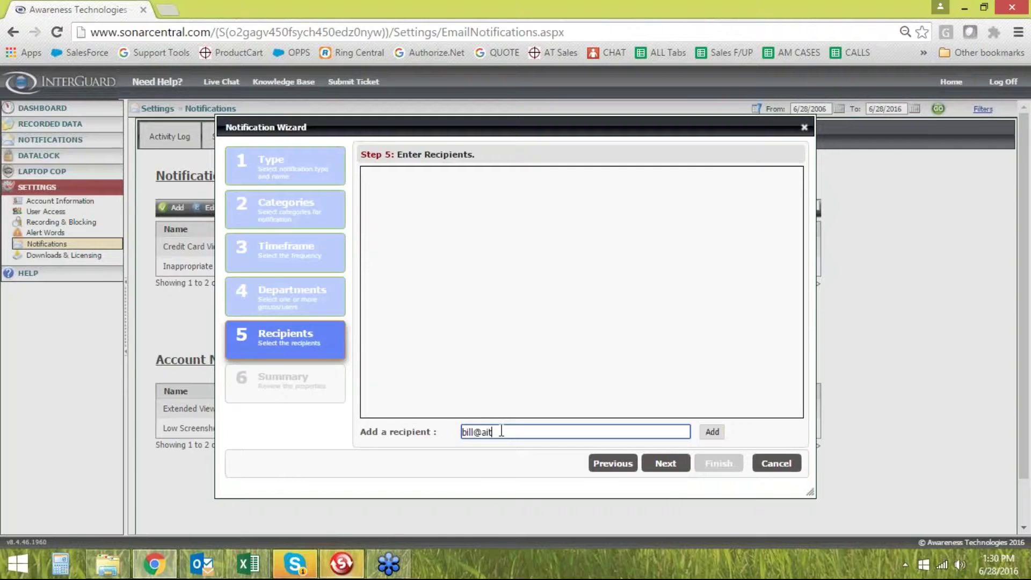
{"action": "left_click", "coordinate": [712, 432]}
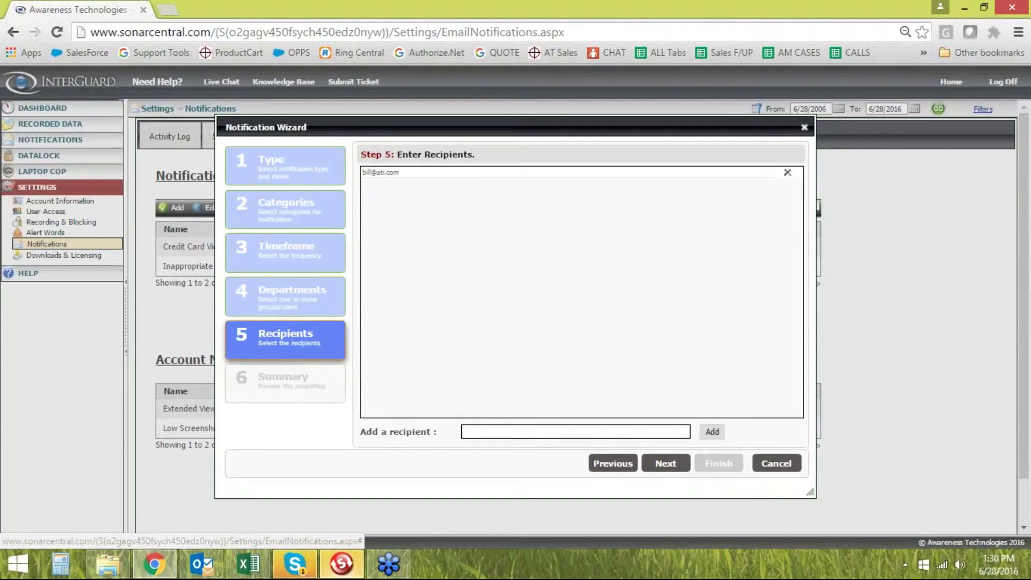
{"action": "left_click", "coordinate": [665, 463]}
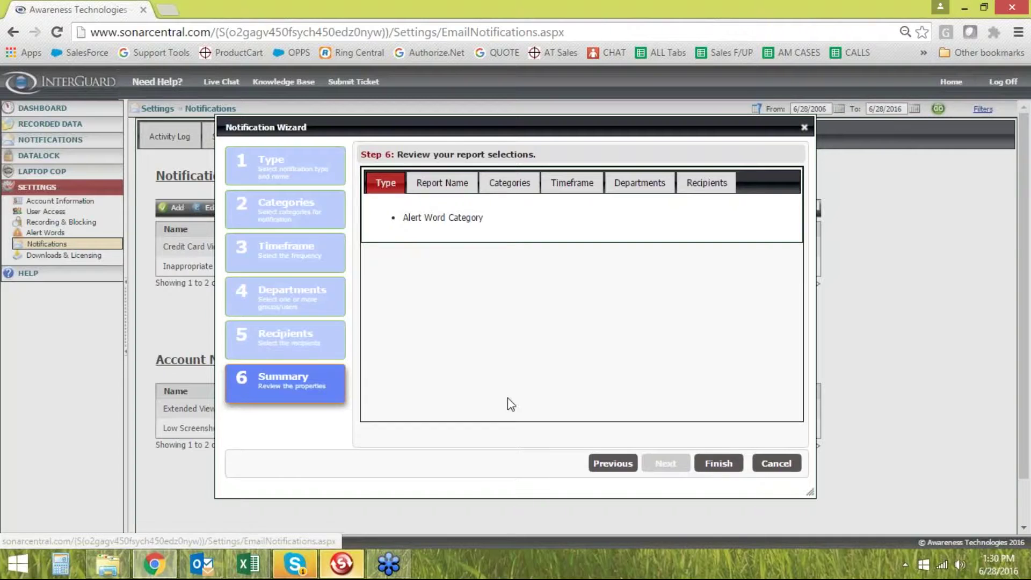
{"action": "left_click", "coordinate": [768, 463]}
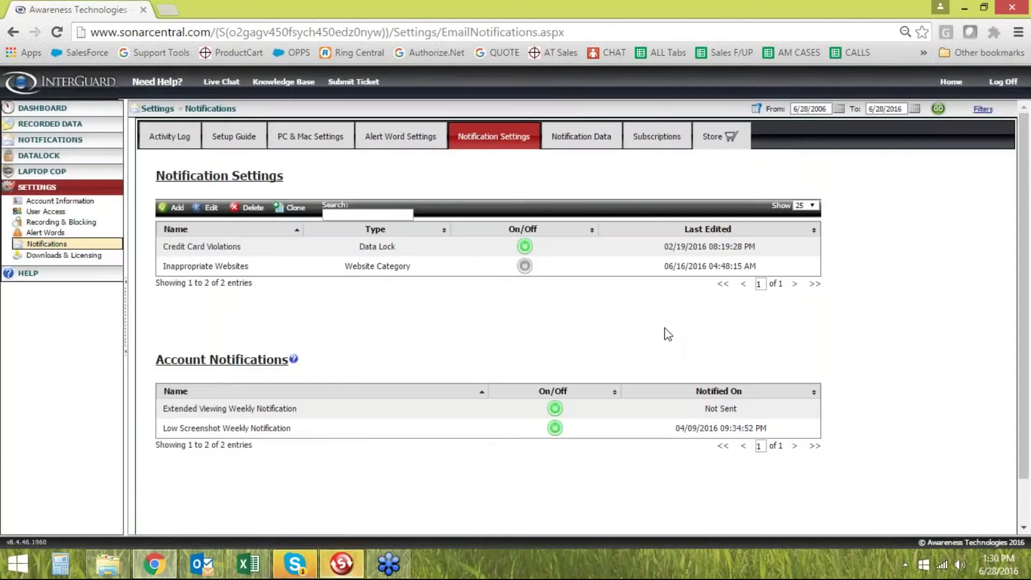
Select the Credit Card Violations and Inappropriate Websites notifications in the list
{"action": "left_click", "coordinate": [192, 246]}
{"action": "left_click", "coordinate": [516, 247]}
{"action": "left_click", "coordinate": [172, 267]}
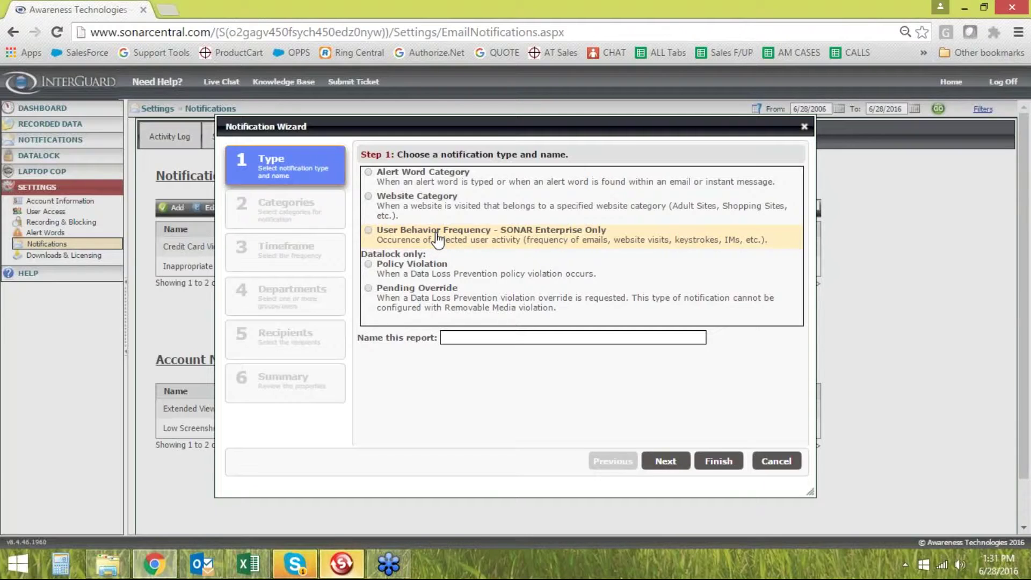
Choose User Behavior Frequency, name it 'Example', and add a first blocked-websites-per-day rule
{"action": "left_click", "coordinate": [369, 231]}
{"action": "left_click", "coordinate": [493, 338]}
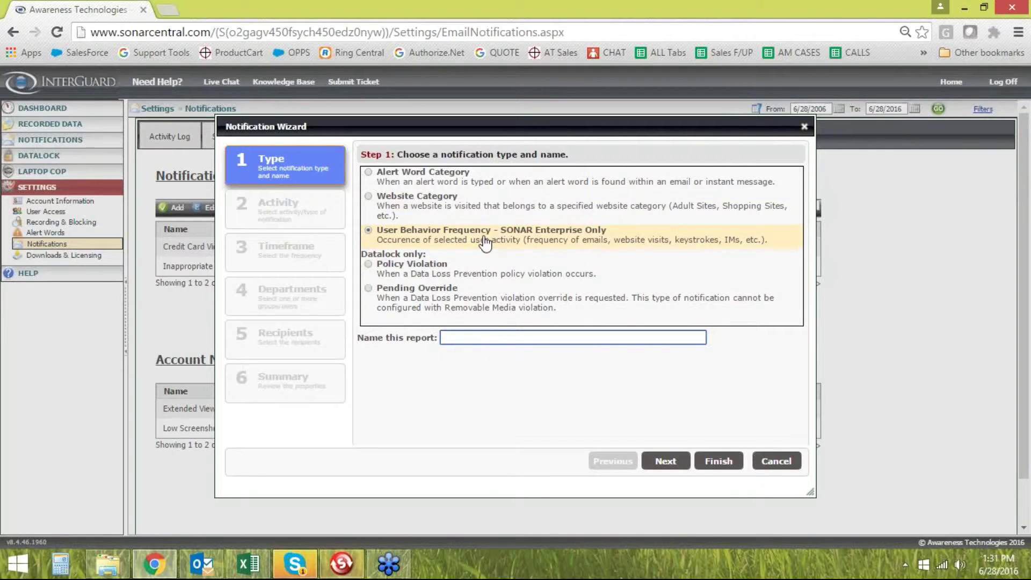
{"action": "type", "text": "E"}
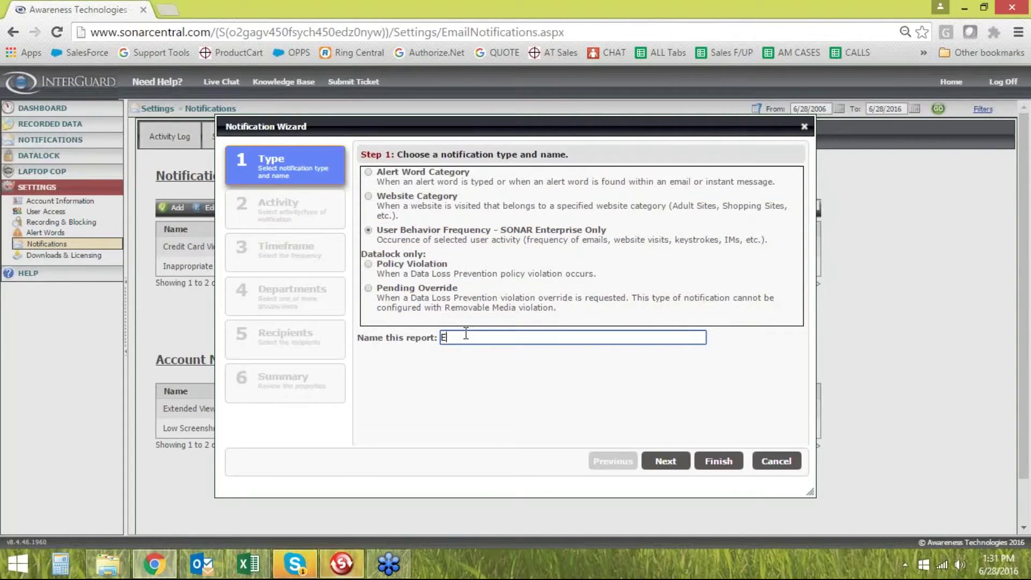
{"action": "type", "text": "xample"}
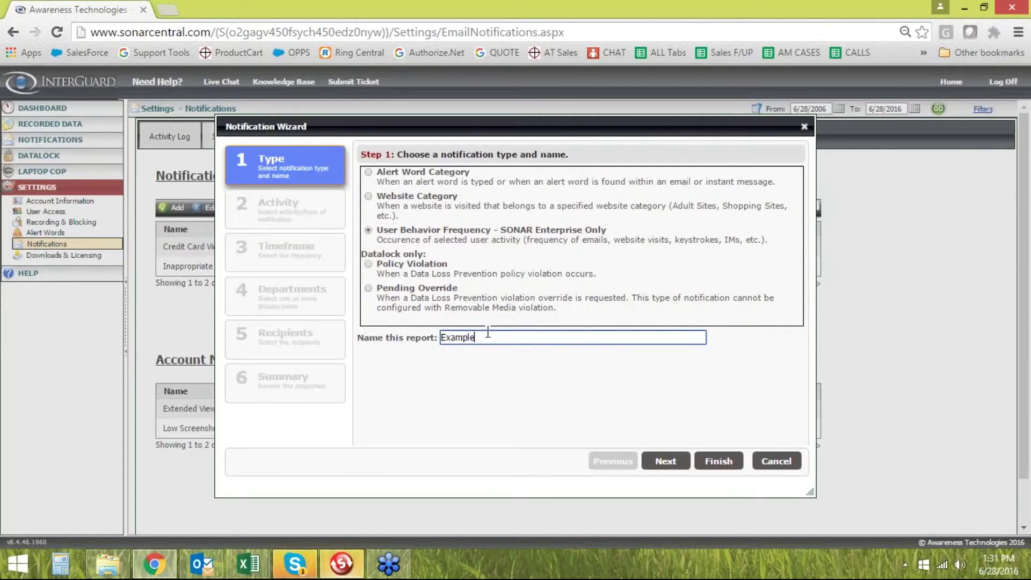
{"action": "left_click", "coordinate": [666, 461]}
{"action": "left_click", "coordinate": [402, 200]}
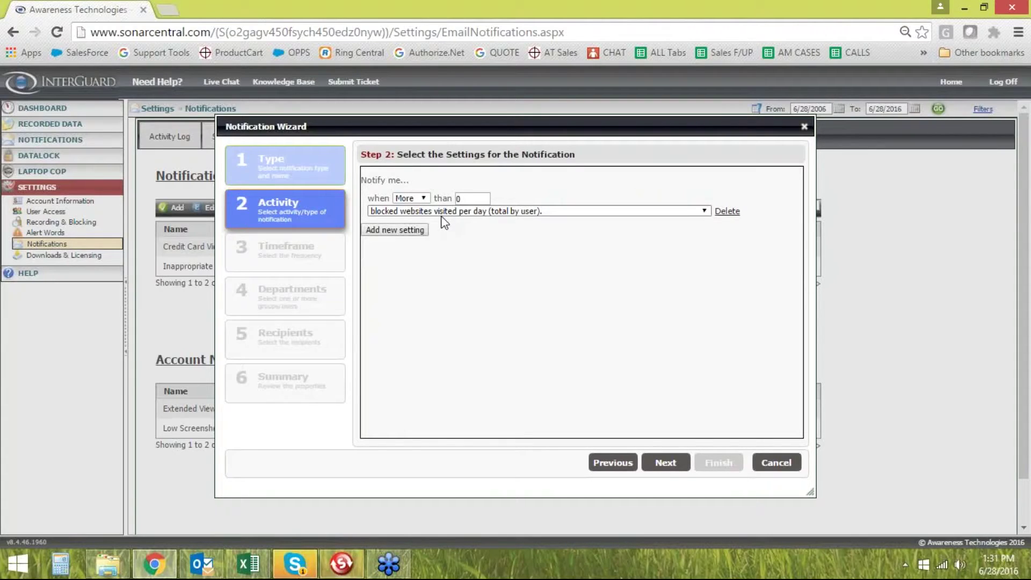
Raise the blocked-websites threshold to 5 and add a rule for emails containing alert words
{"action": "double_click", "coordinate": [471, 198]}
{"action": "type", "text": "5"}
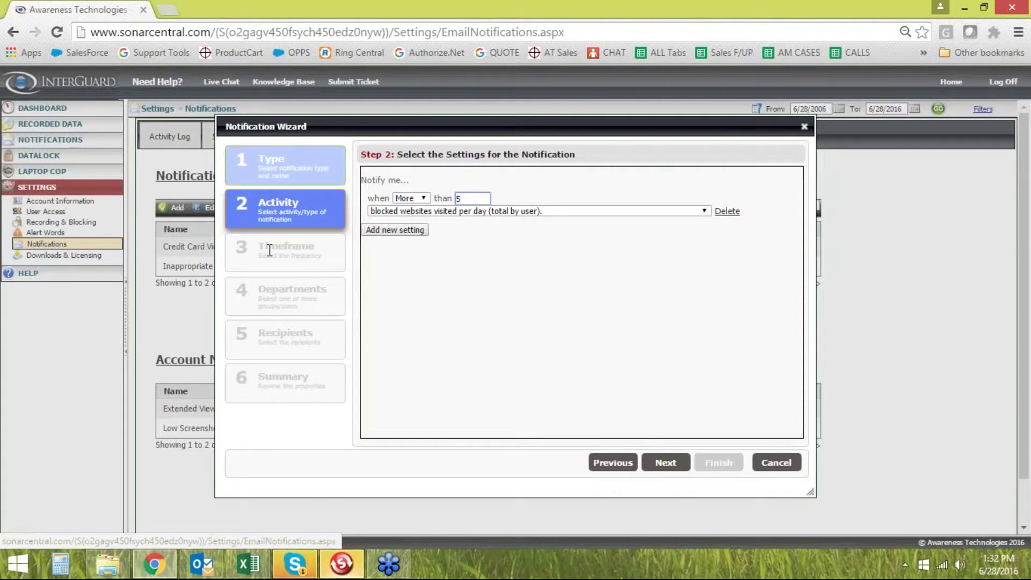
{"action": "left_click", "coordinate": [398, 234]}
{"action": "left_click", "coordinate": [436, 243]}
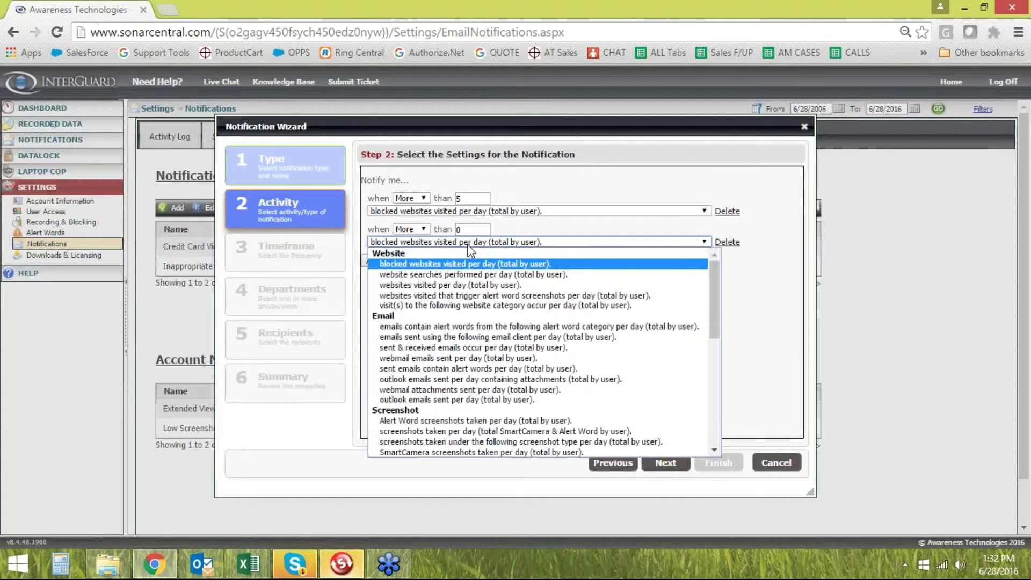
{"action": "left_click", "coordinate": [440, 329]}
Set the email rule to more than 2 Top Secret emails and choose daily notifications
{"action": "left_click_drag", "start_coordinate": [462, 230], "coordinate": [450, 229]}
{"action": "type", "text": "2"}
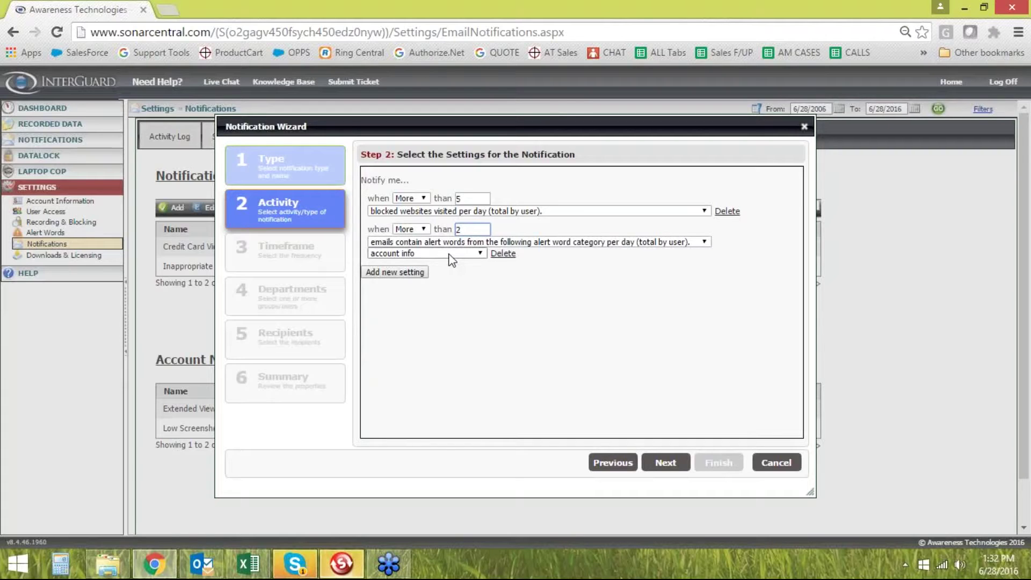
{"action": "left_click", "coordinate": [459, 257]}
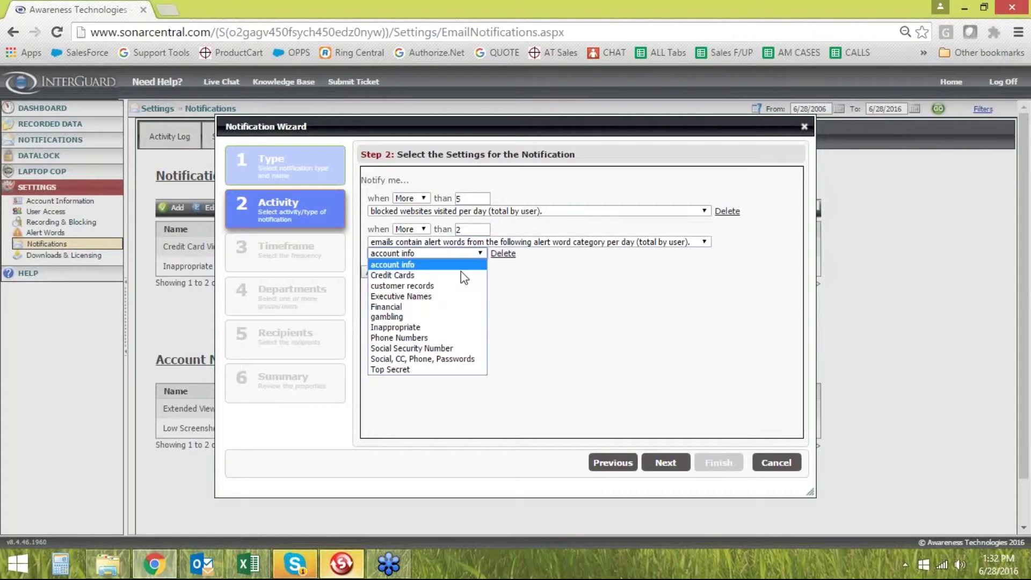
{"action": "left_click", "coordinate": [392, 370]}
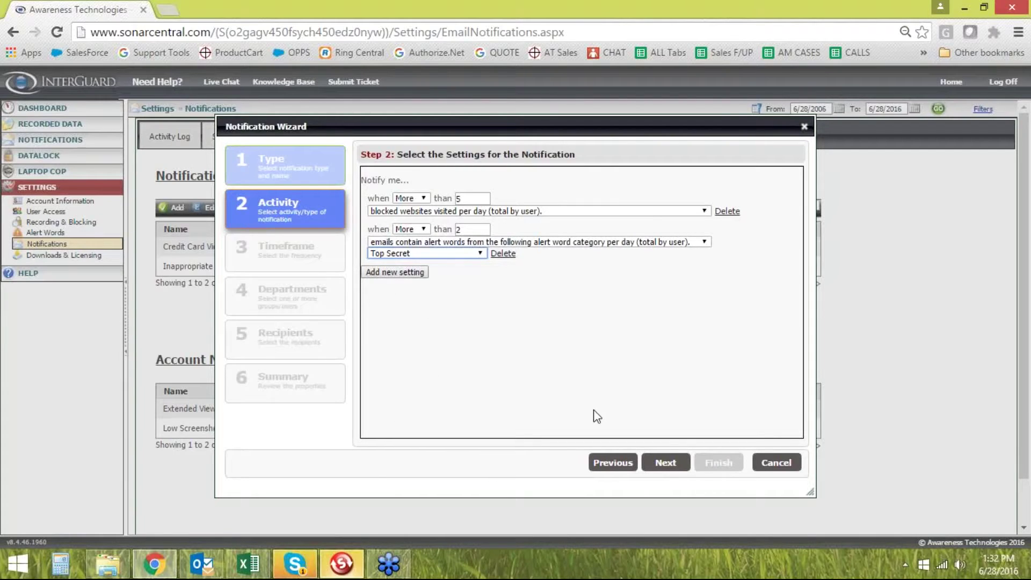
{"action": "left_click", "coordinate": [666, 463]}
{"action": "left_click", "coordinate": [365, 170]}
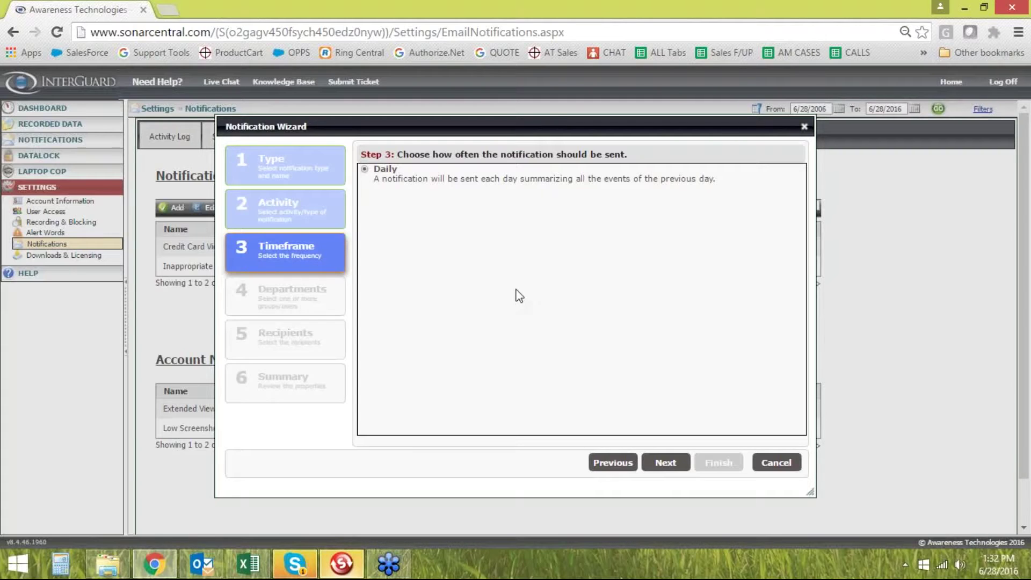
Include the Unassigned, Group1, test and Reported Stolen groups
{"action": "left_click", "coordinate": [666, 463]}
{"action": "left_click", "coordinate": [396, 192]}
{"action": "left_click", "coordinate": [395, 212]}
{"action": "left_click", "coordinate": [396, 232]}
{"action": "left_click", "coordinate": [395, 252]}
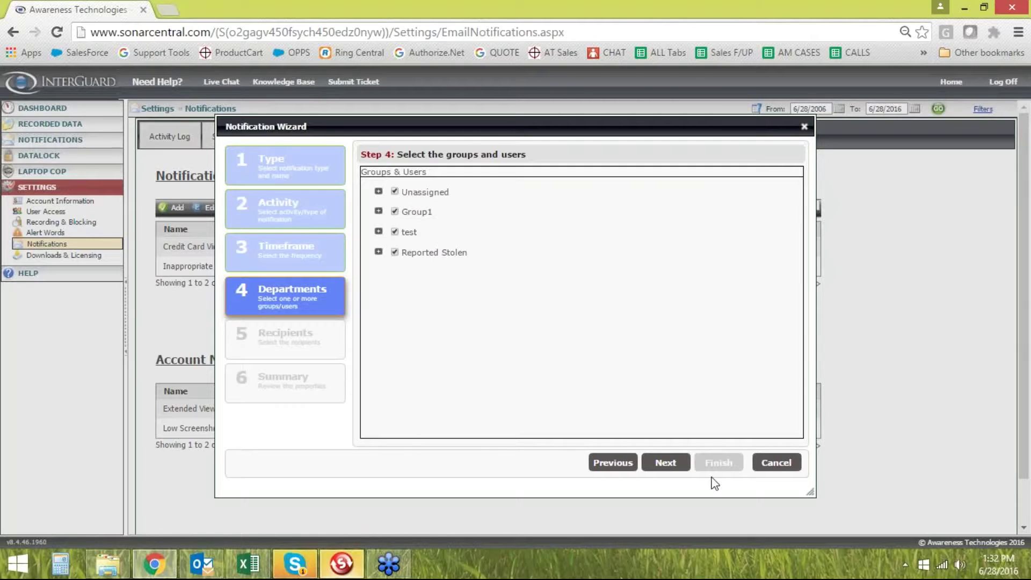
Advance to recipients and begin entering a recipient e-mail address
{"action": "left_click", "coordinate": [666, 462]}
{"action": "left_click", "coordinate": [511, 431]}
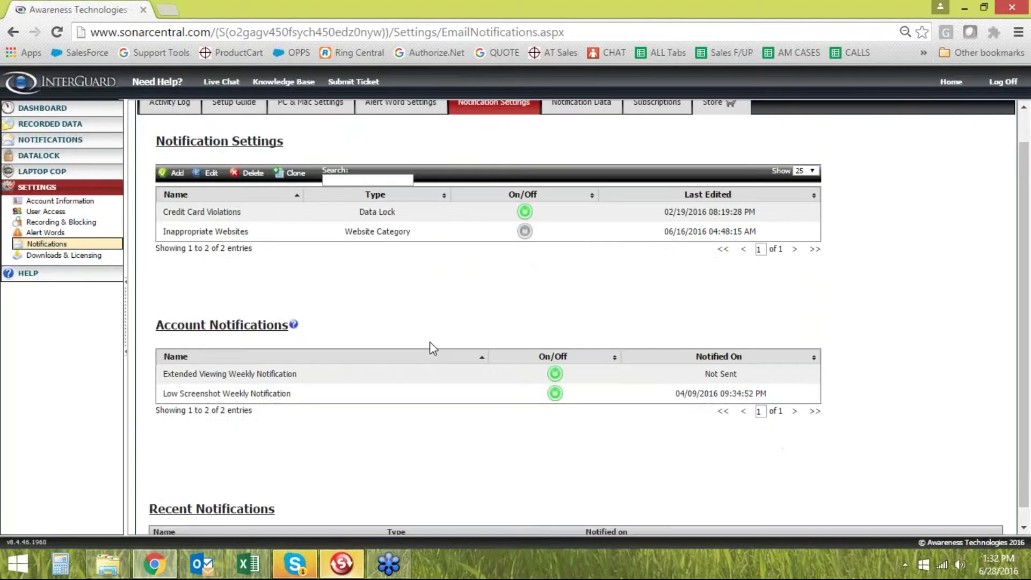
{"action": "scroll", "coordinate": [430, 342], "scroll_direction": "down", "scroll_amount": 1}
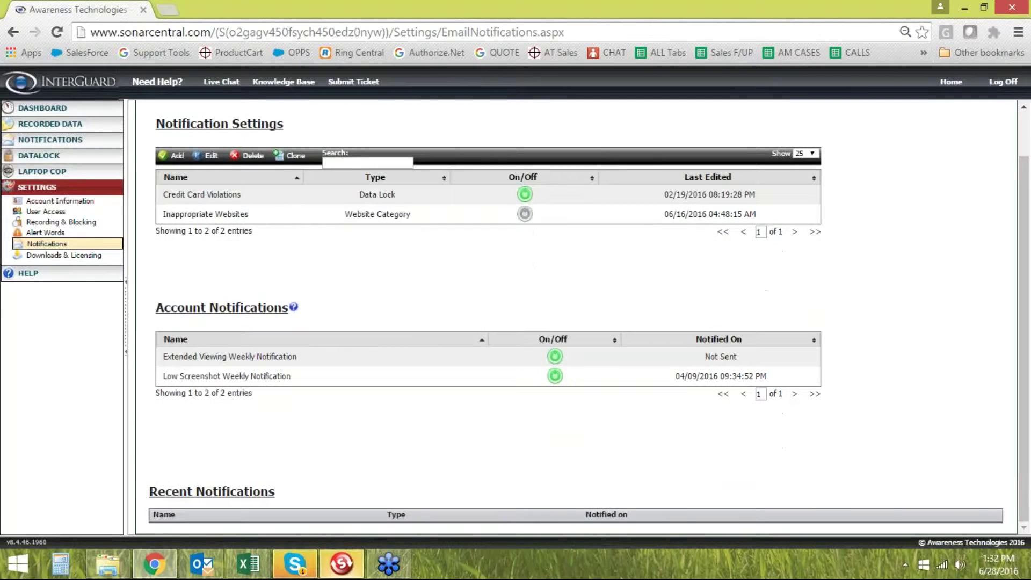
Collapse Settings and expand Recorded Data to list activity types such as Documents
{"action": "scroll", "coordinate": [444, 312], "scroll_direction": "up", "scroll_amount": 1}
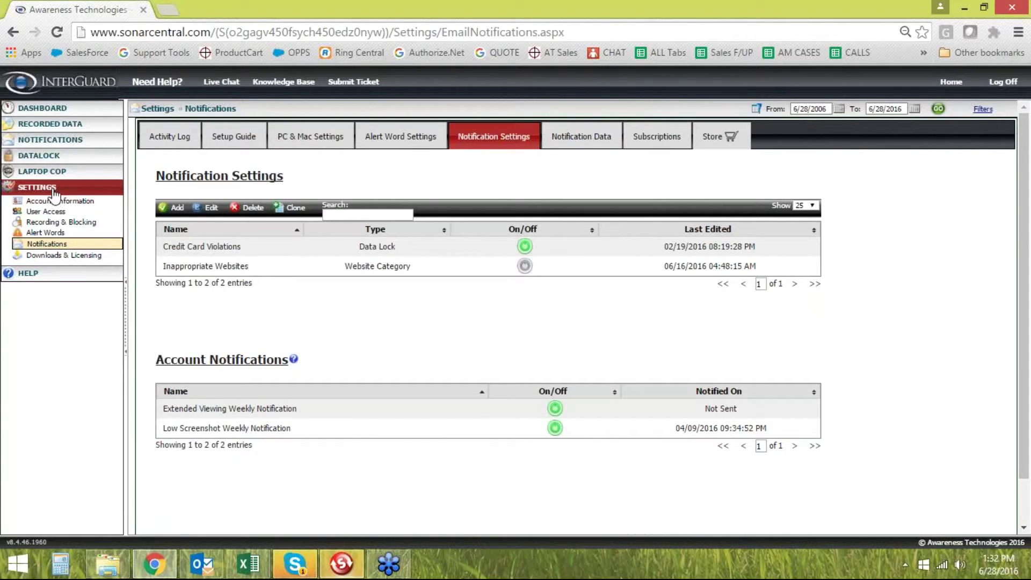
{"action": "left_click", "coordinate": [36, 187]}
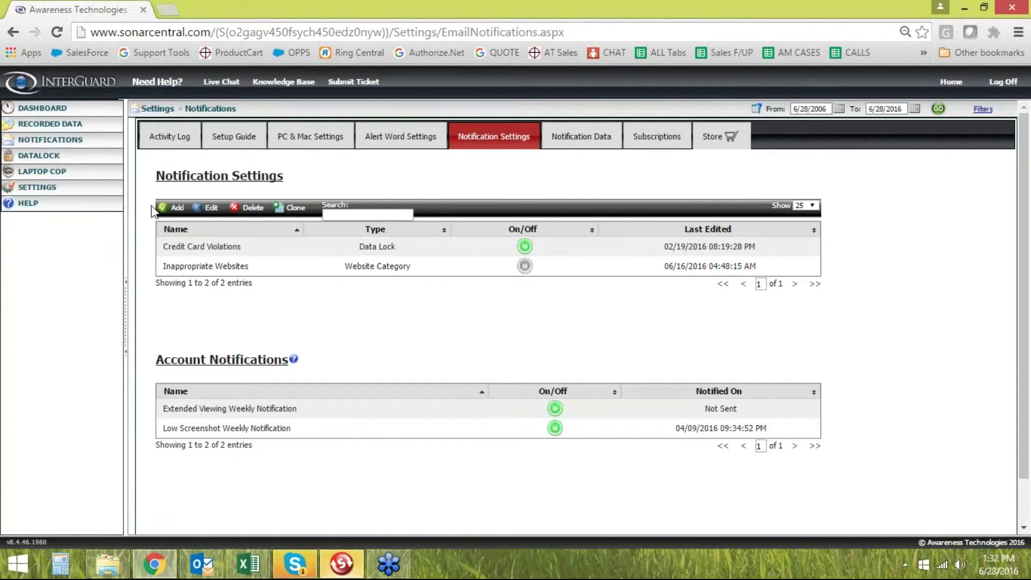
{"action": "left_click", "coordinate": [72, 127]}
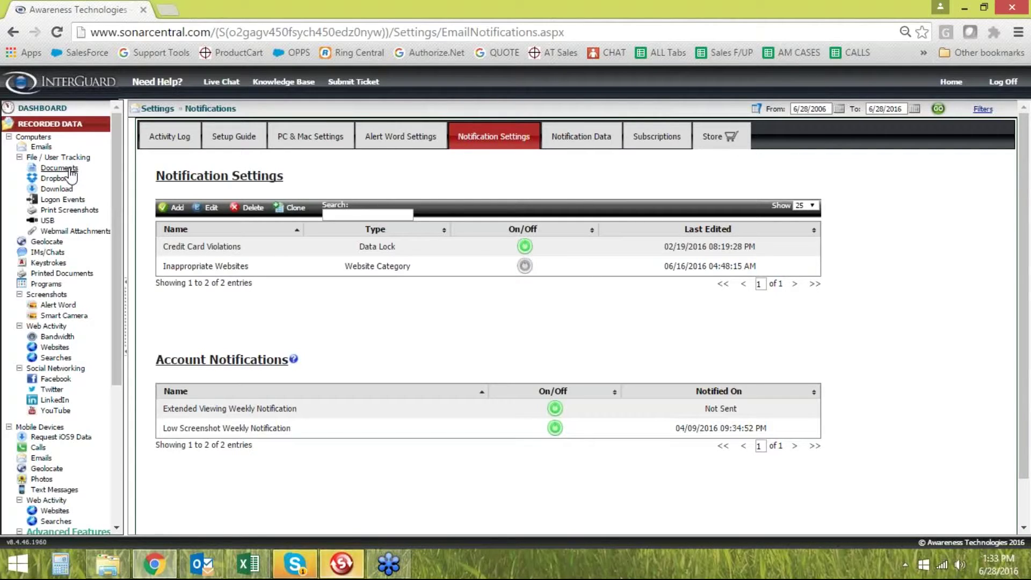
{"action": "mouse_move", "coordinate": [70, 172]}
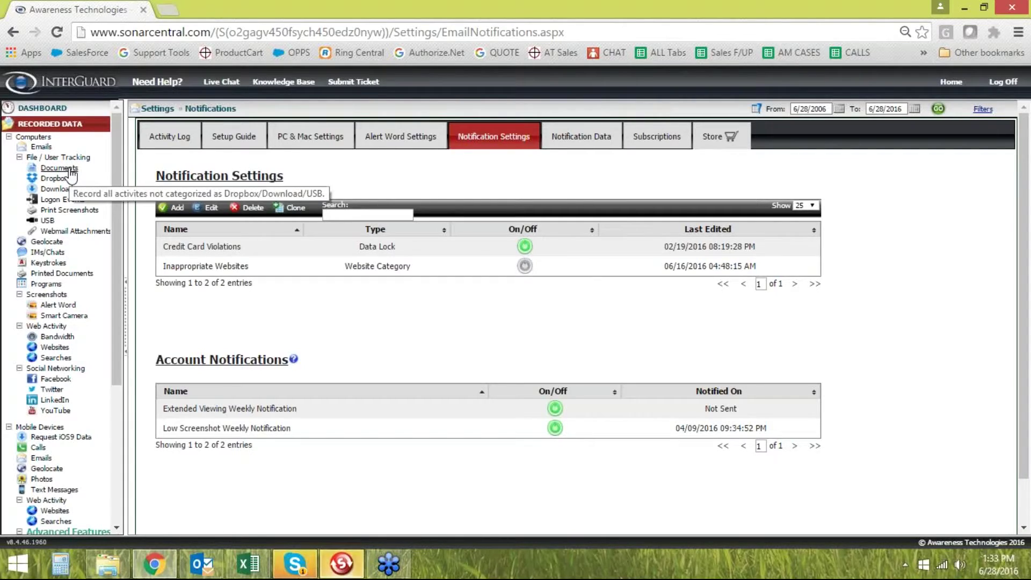
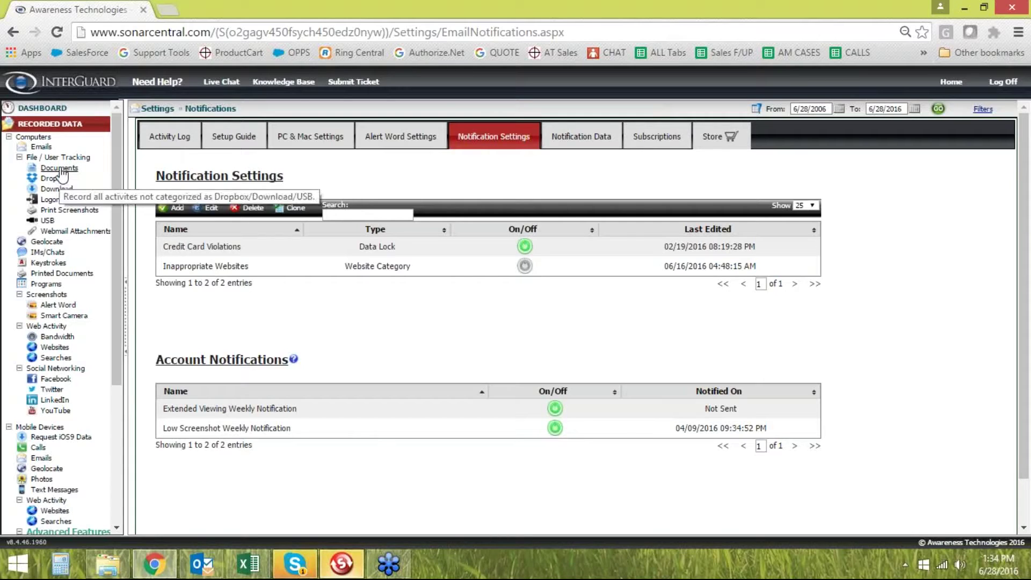
Group File / User Tracking records by Device, pick the 19-record computer, and view its renamed download's details
{"action": "left_click", "coordinate": [65, 157]}
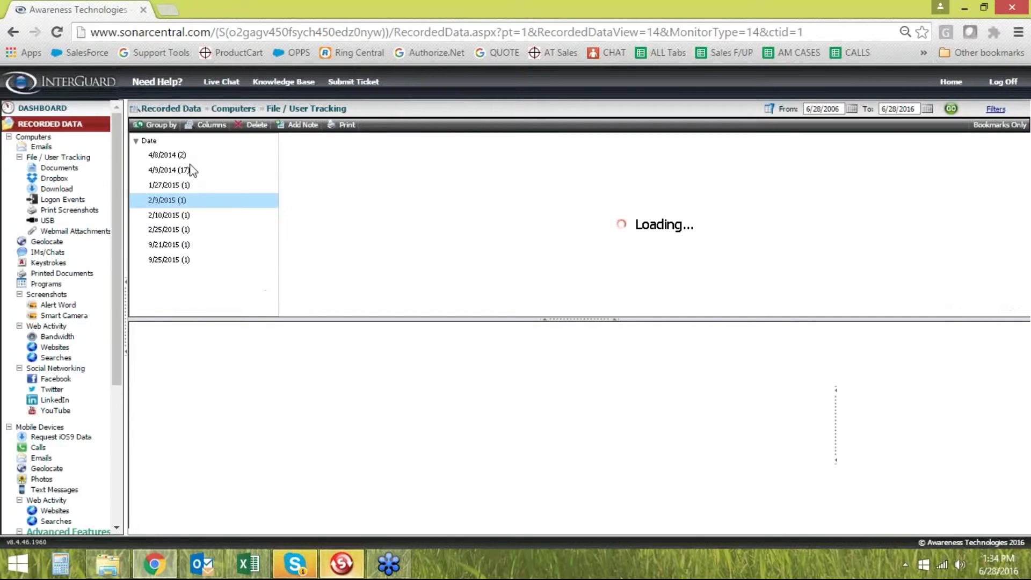
{"action": "left_click", "coordinate": [159, 125]}
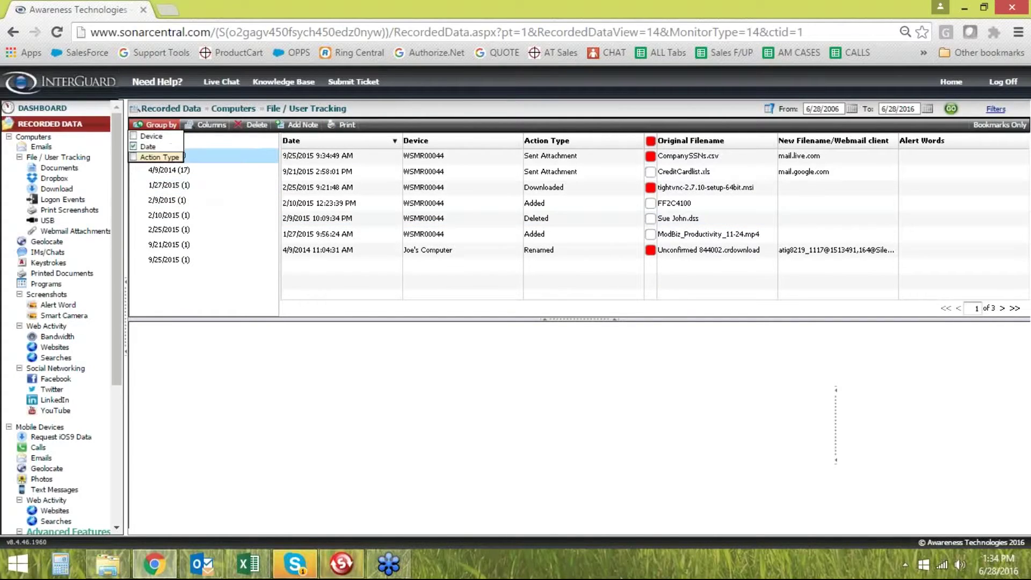
{"action": "left_click", "coordinate": [161, 175]}
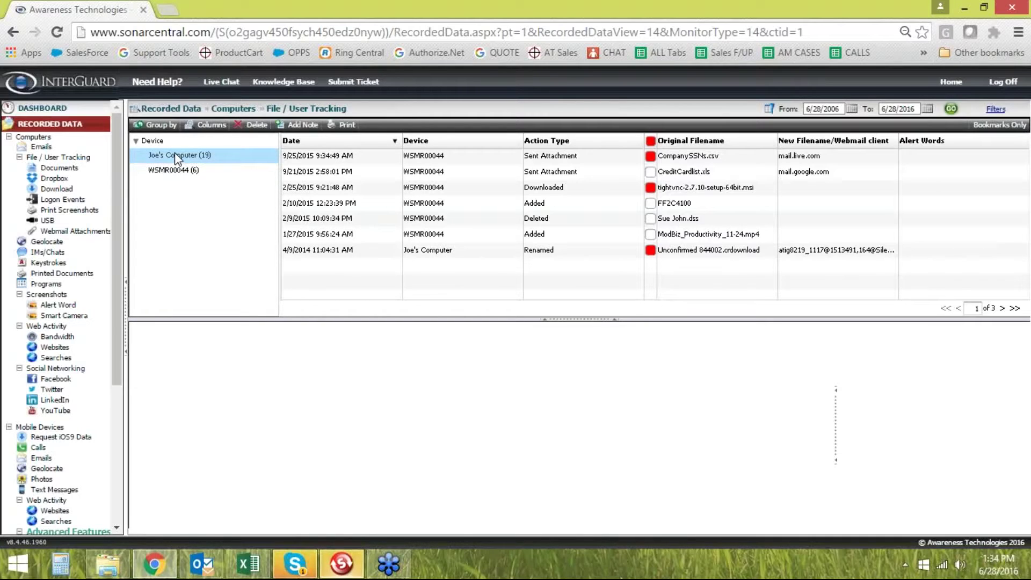
{"action": "left_click", "coordinate": [176, 155]}
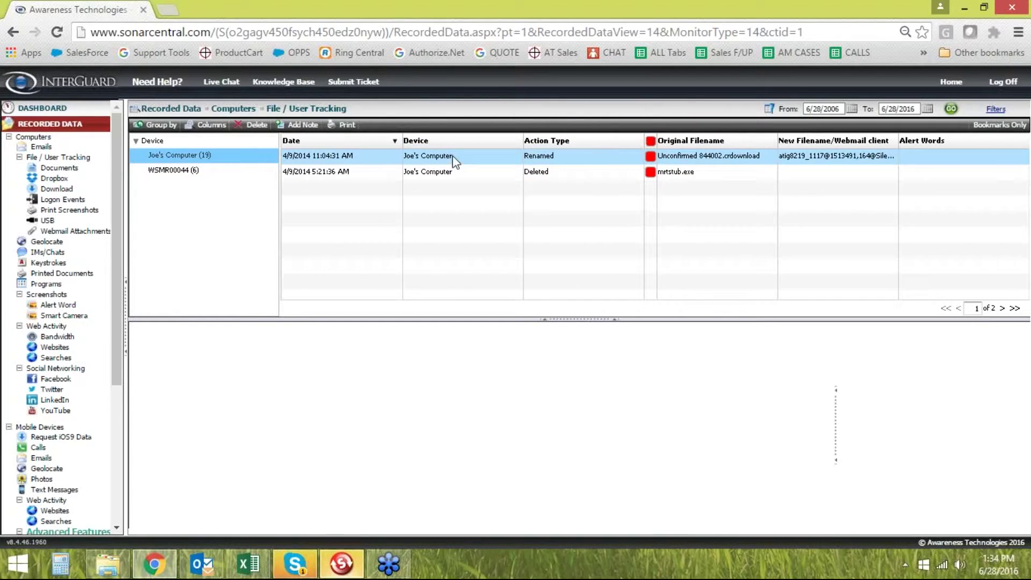
{"action": "left_click", "coordinate": [534, 158]}
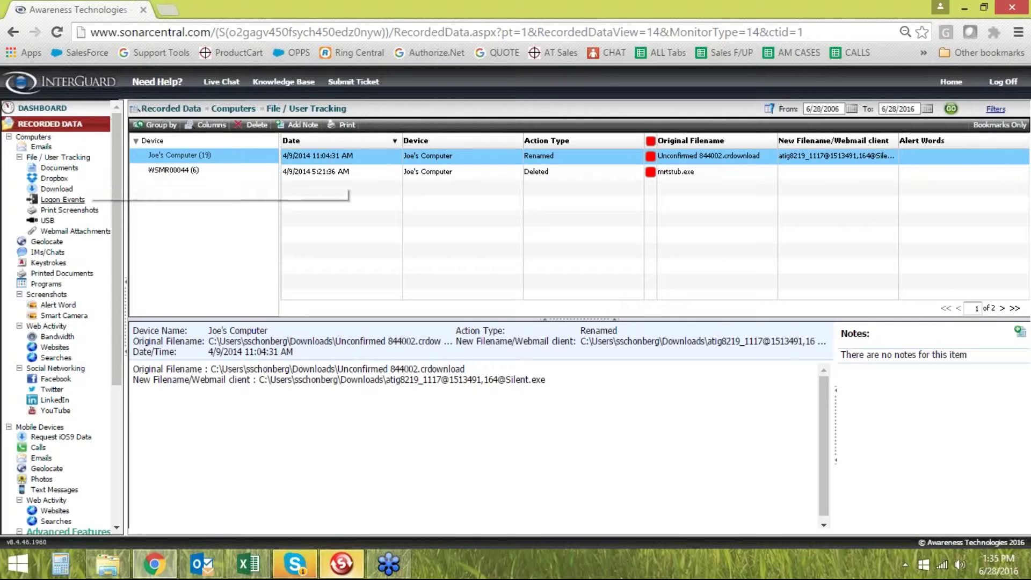
Show the Webmail Attachments report listing CompanySSNs.csv and CreditCardlist.xls
{"action": "left_click", "coordinate": [69, 232]}
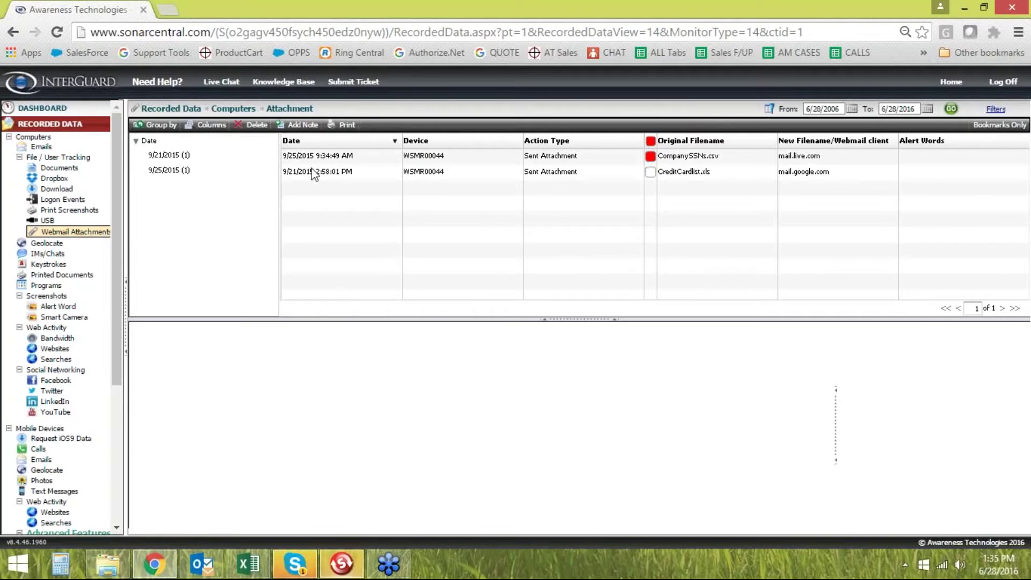
View the CompanySSNs.csv attachment's details and highlight its Original Filename value
{"action": "left_click", "coordinate": [330, 156]}
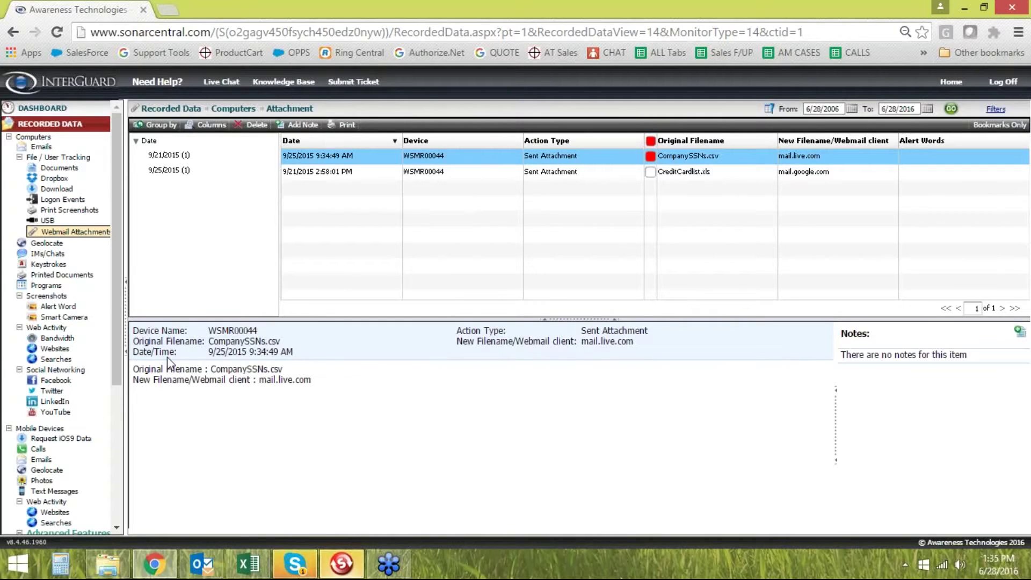
{"action": "left_click_drag", "start_coordinate": [281, 342], "coordinate": [208, 337]}
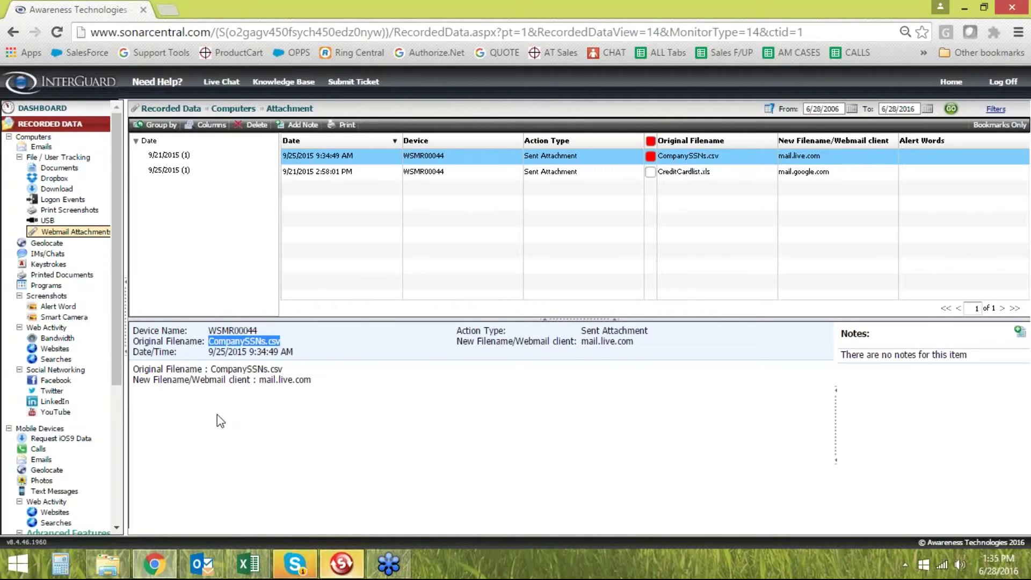
{"action": "left_click", "coordinate": [300, 342]}
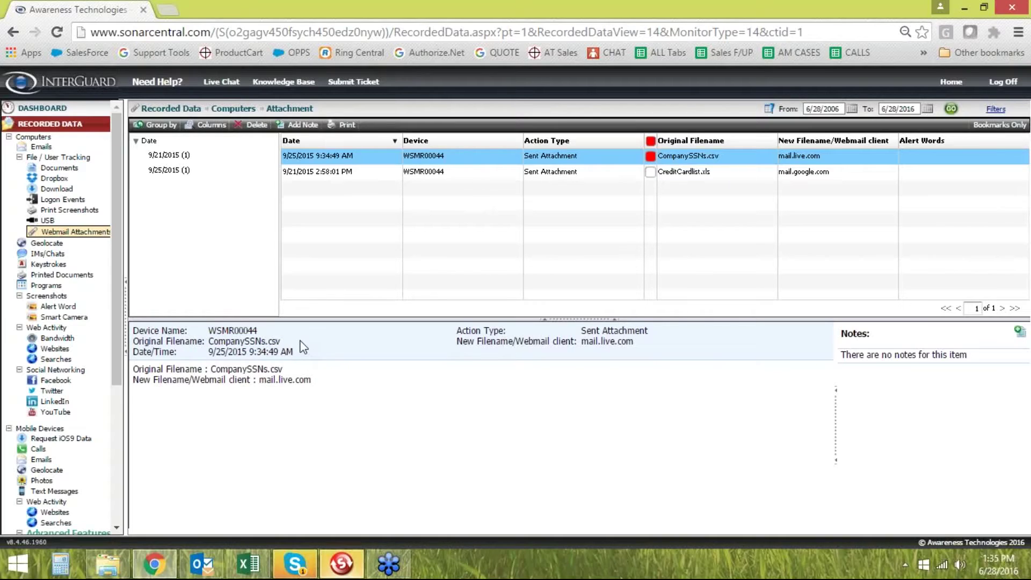
{"action": "left_click_drag", "start_coordinate": [290, 342], "coordinate": [226, 346]}
{"action": "left_click", "coordinate": [226, 347]}
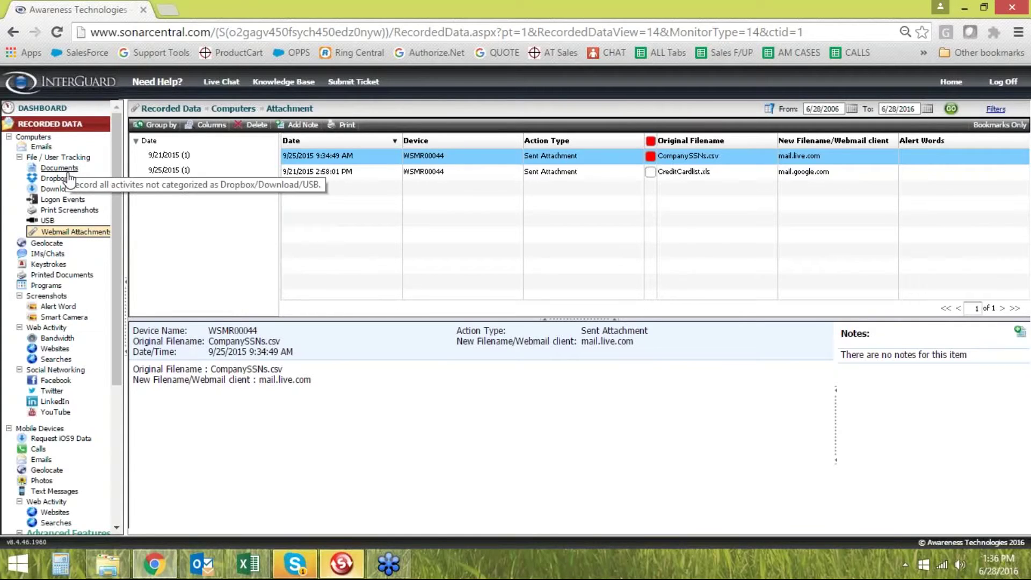
Go to Settings > Recording & Blocking and highlight the Record File Tracking option
{"action": "left_click", "coordinate": [50, 124]}
{"action": "left_click", "coordinate": [37, 187]}
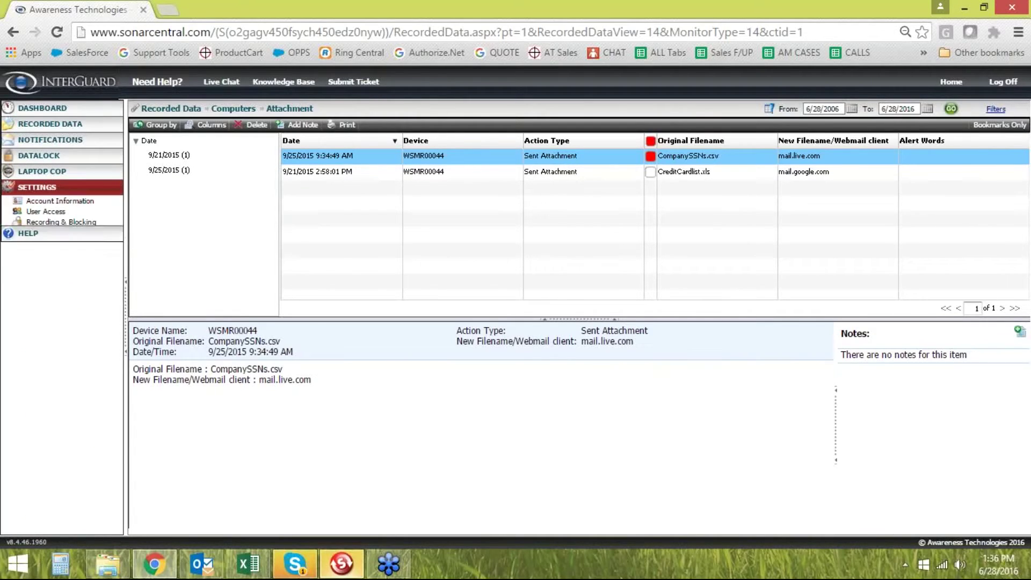
{"action": "left_click", "coordinate": [67, 224]}
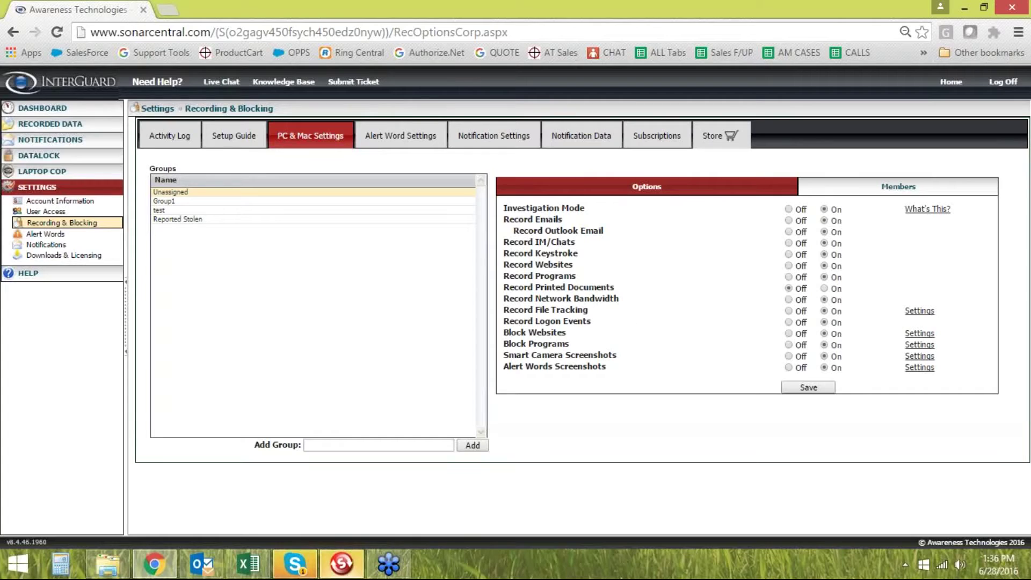
{"action": "left_click_drag", "start_coordinate": [504, 311], "coordinate": [587, 314]}
{"action": "left_click", "coordinate": [588, 337]}
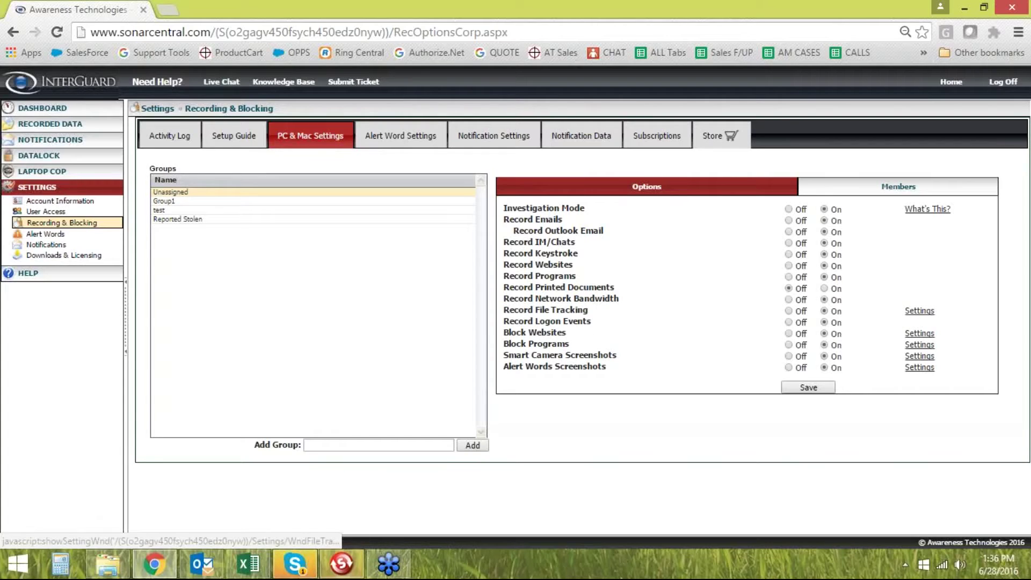
{"action": "left_click", "coordinate": [919, 311]}
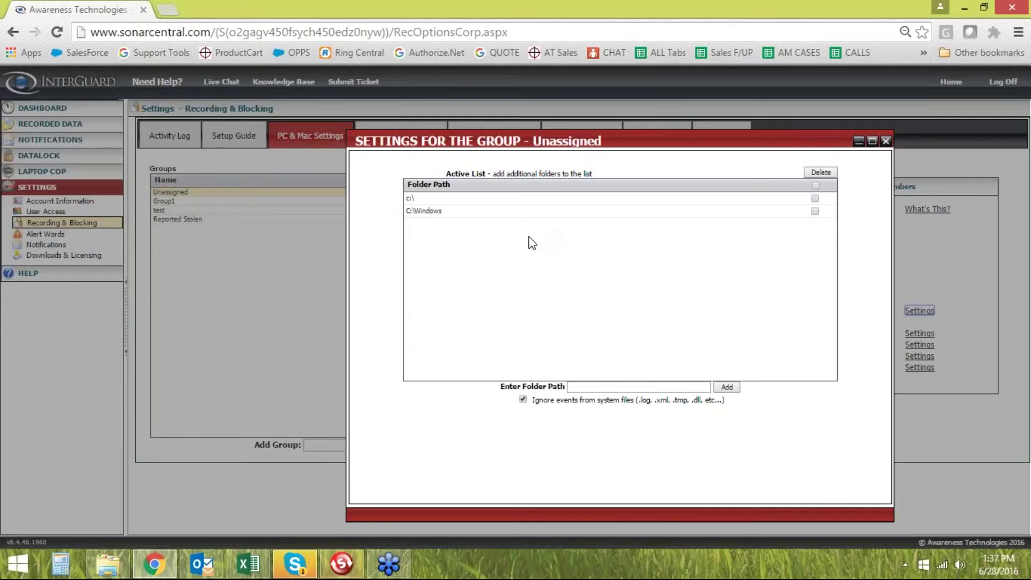
{"action": "left_click", "coordinate": [763, 198]}
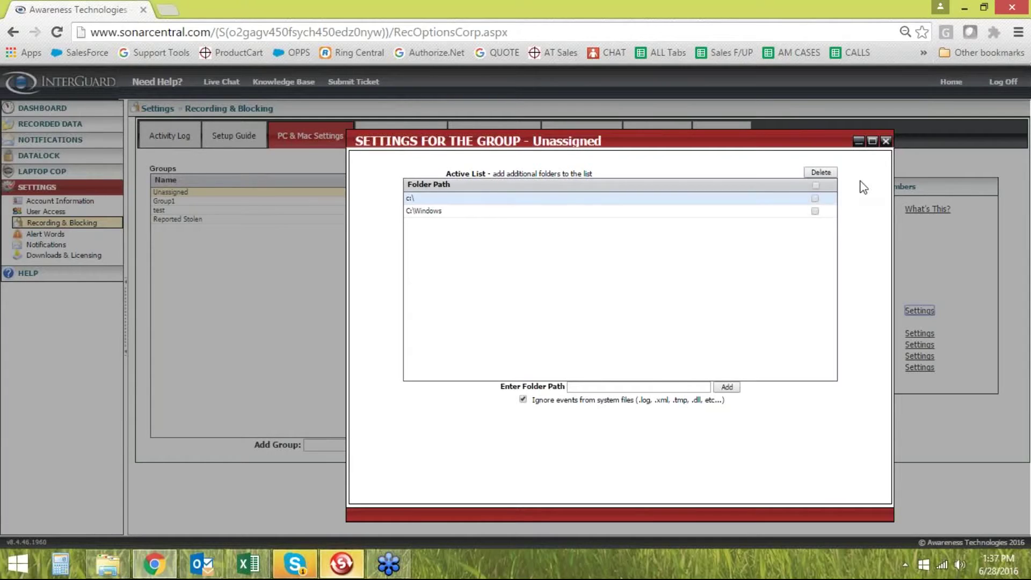
{"action": "left_click", "coordinate": [885, 142]}
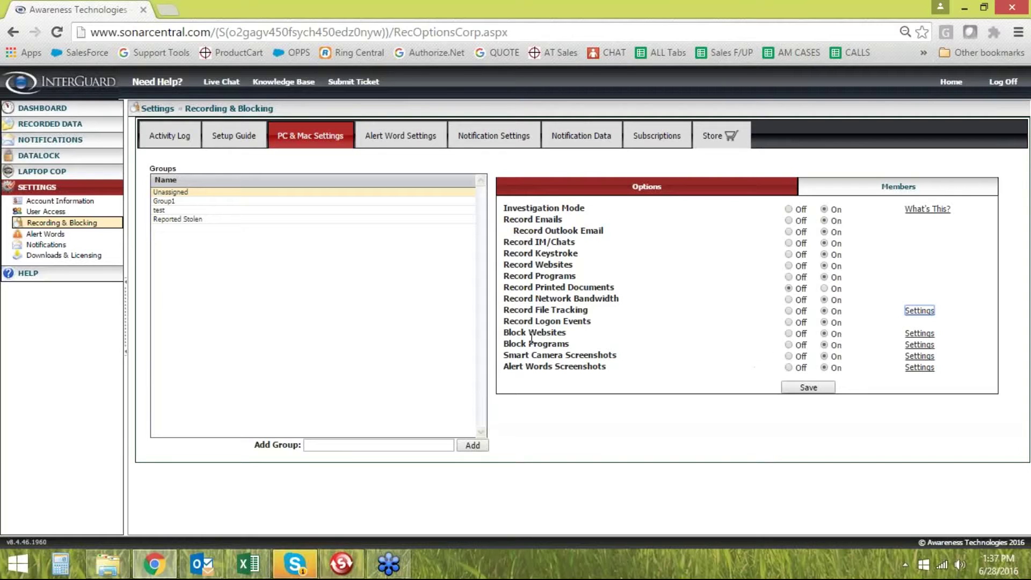
{"action": "left_click", "coordinate": [920, 334]}
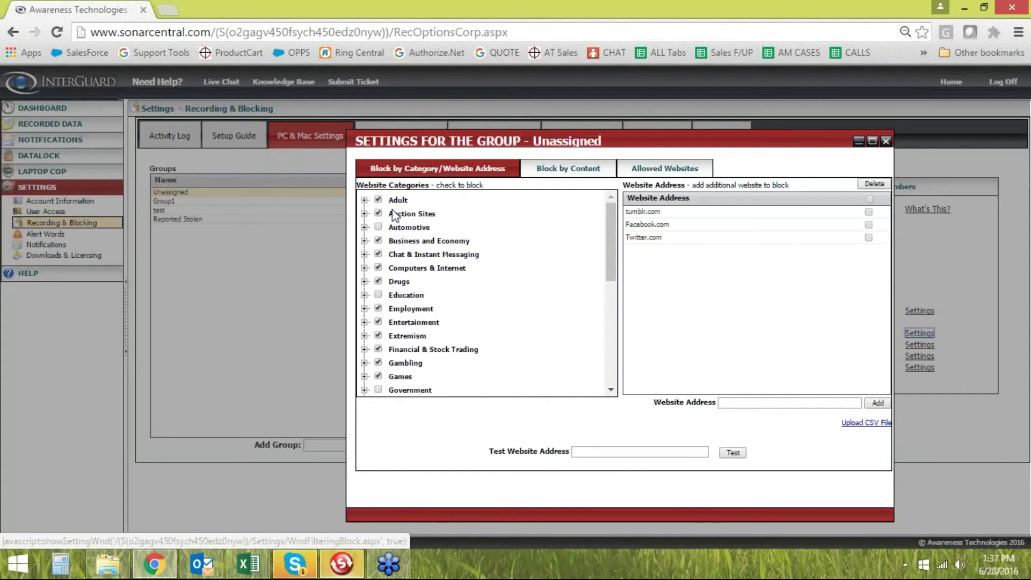
{"action": "scroll", "coordinate": [432, 257], "scroll_direction": "down", "scroll_amount": 3}
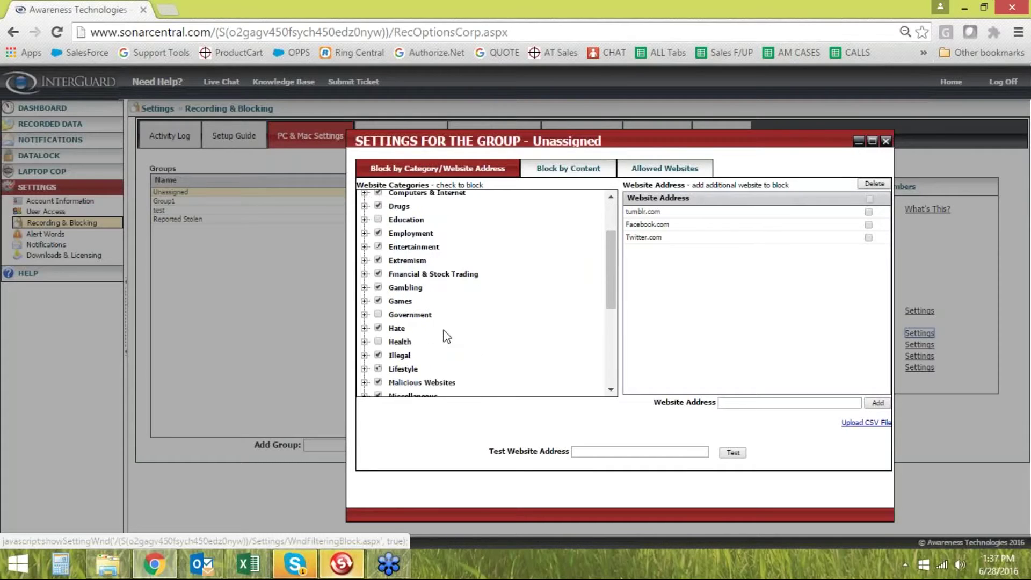
{"action": "scroll", "coordinate": [448, 354], "scroll_direction": "down", "scroll_amount": 5}
{"action": "scroll", "coordinate": [442, 356], "scroll_direction": "up", "scroll_amount": 8}
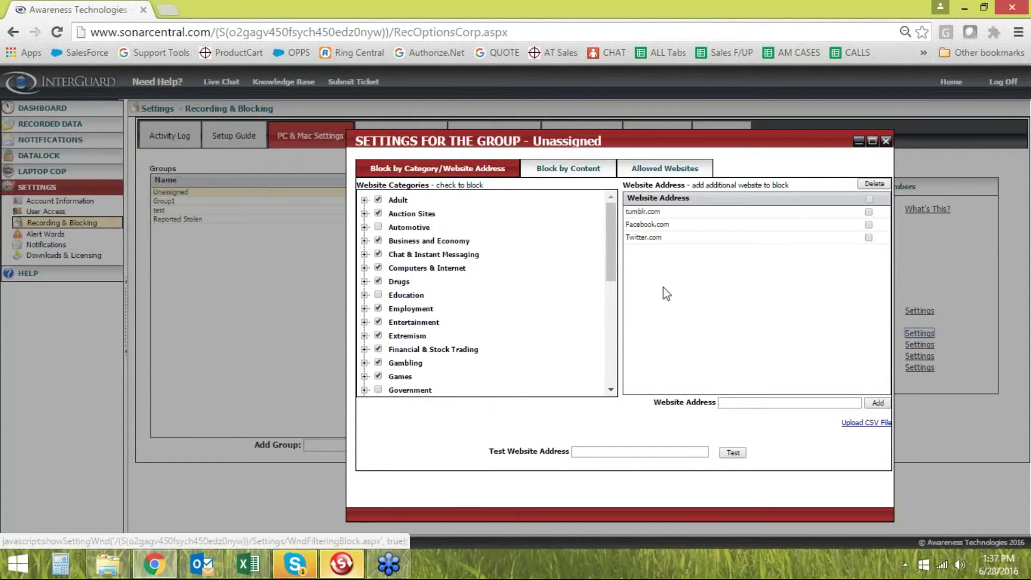
{"action": "left_click", "coordinate": [654, 170]}
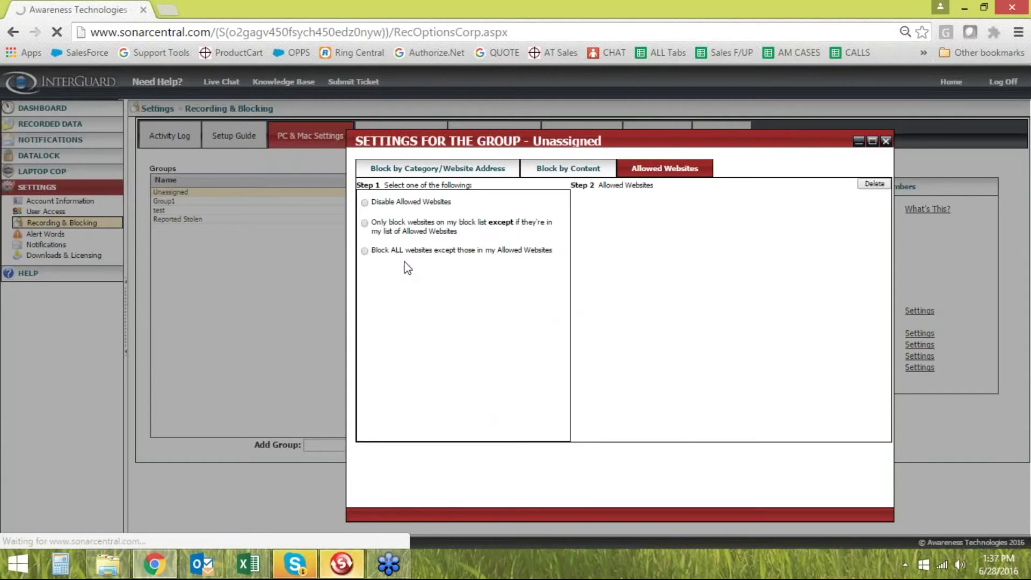
{"action": "left_click", "coordinate": [364, 251]}
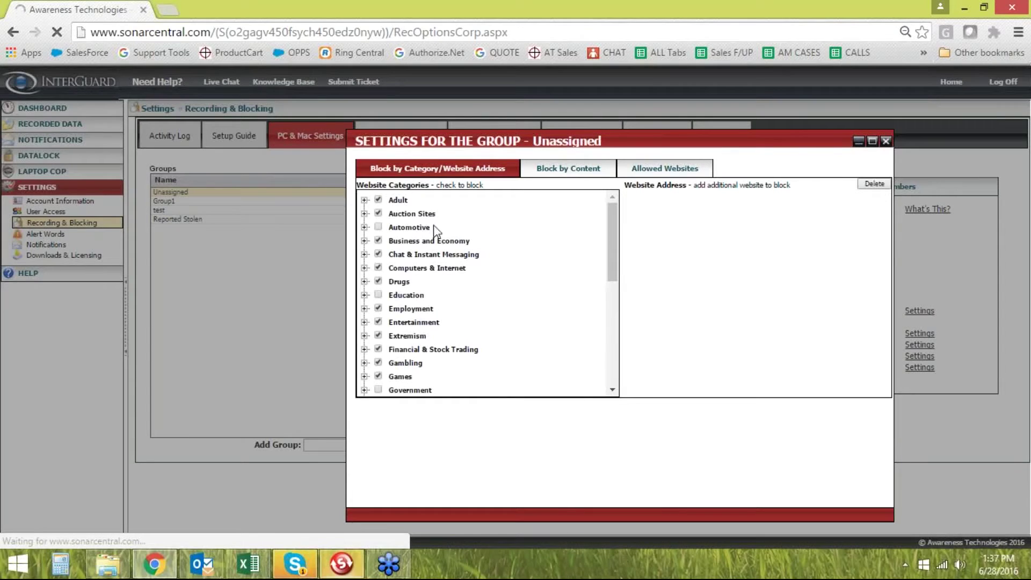
{"action": "scroll", "coordinate": [422, 322], "scroll_direction": "down", "scroll_amount": 5}
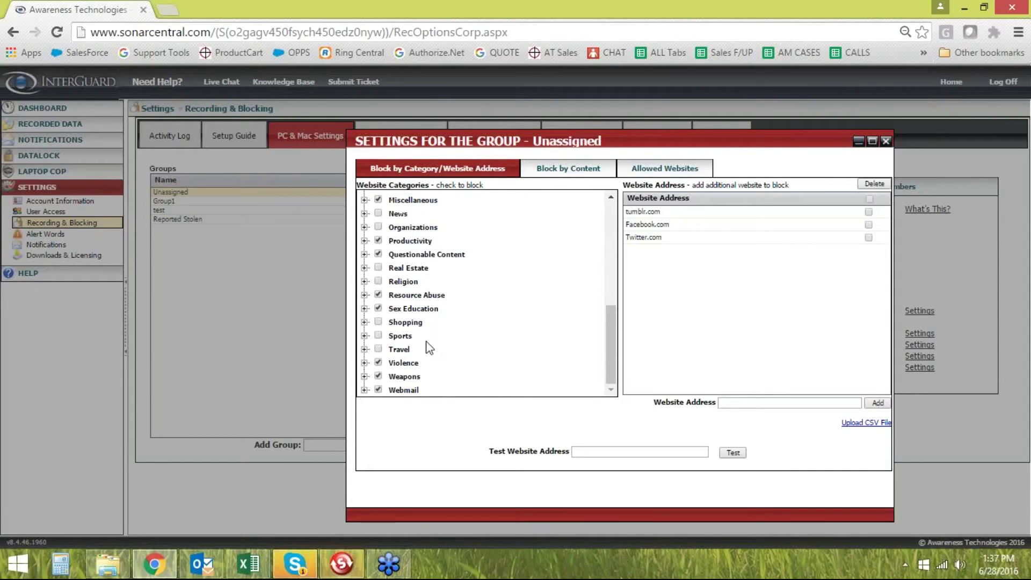
{"action": "scroll", "coordinate": [431, 344], "scroll_direction": "up", "scroll_amount": 3}
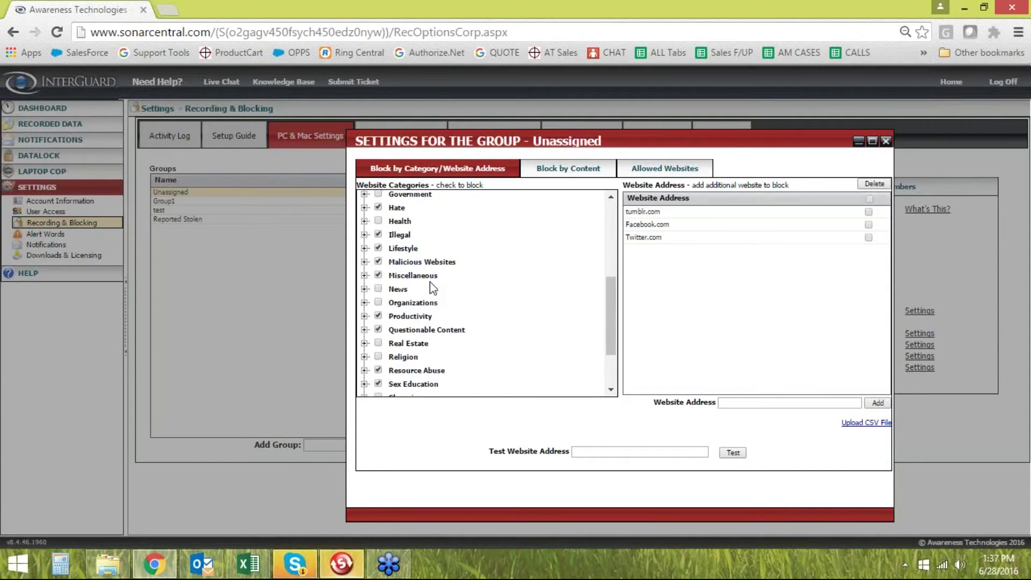
{"action": "scroll", "coordinate": [433, 289], "scroll_direction": "up", "scroll_amount": 5}
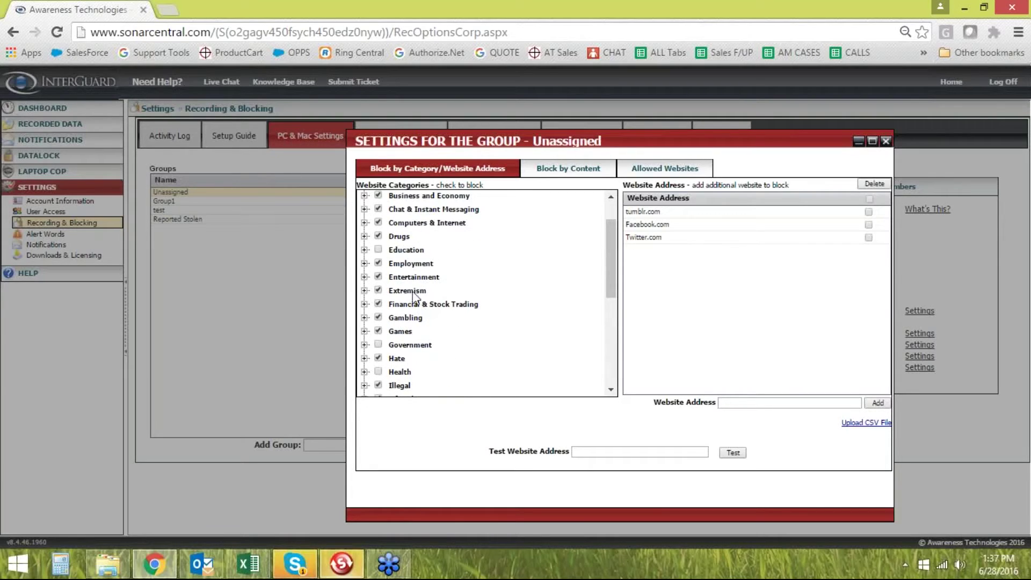
{"action": "left_click", "coordinate": [887, 141]}
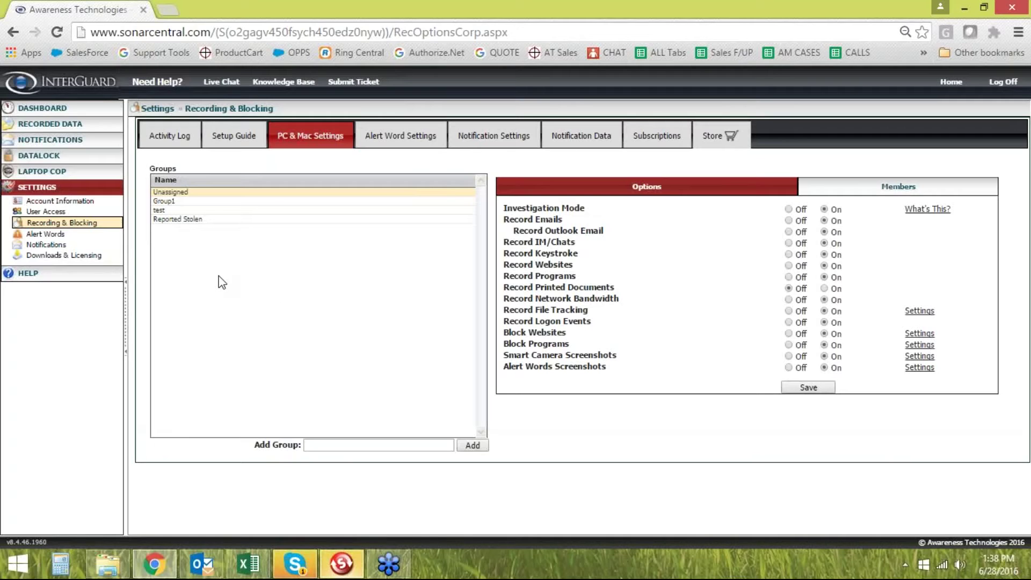
Collapse the SETTINGS sub-items in the left sidebar
{"action": "left_click", "coordinate": [50, 187]}
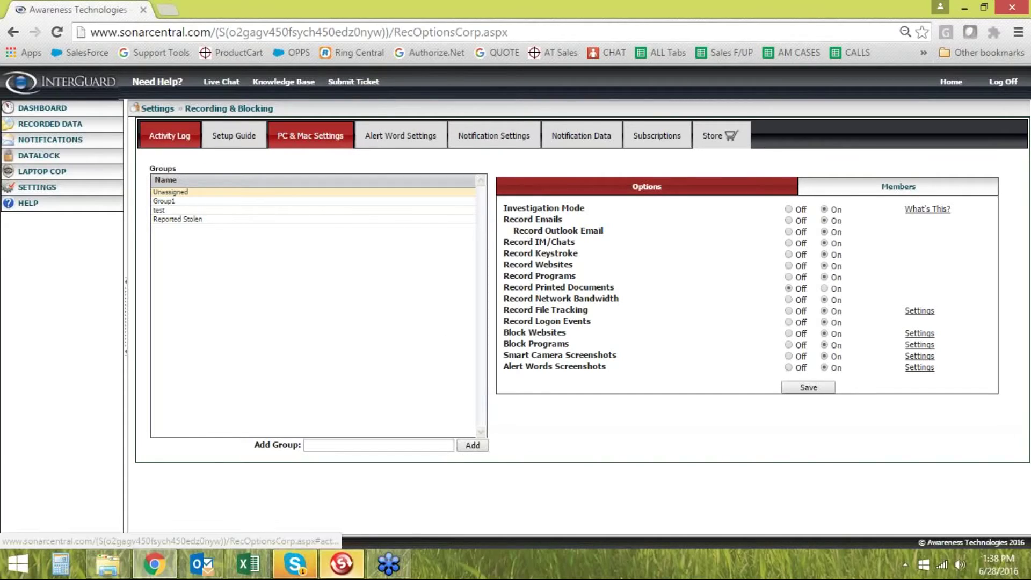
Return to the dashboard and display the Activity Log entries for 07/13/2008 - 10/06/2008
{"action": "left_click", "coordinate": [170, 136]}
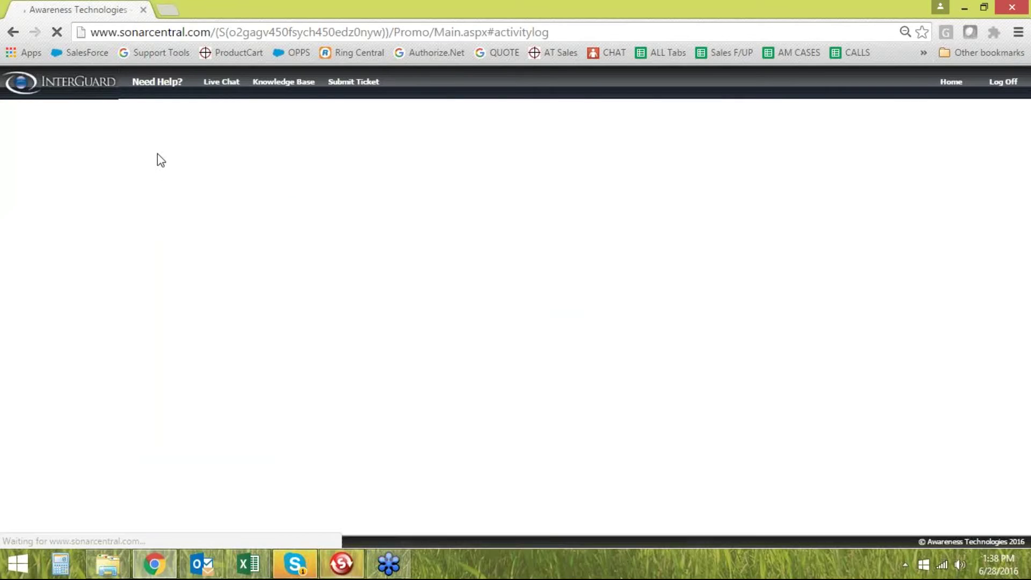
{"action": "left_click", "coordinate": [70, 86]}
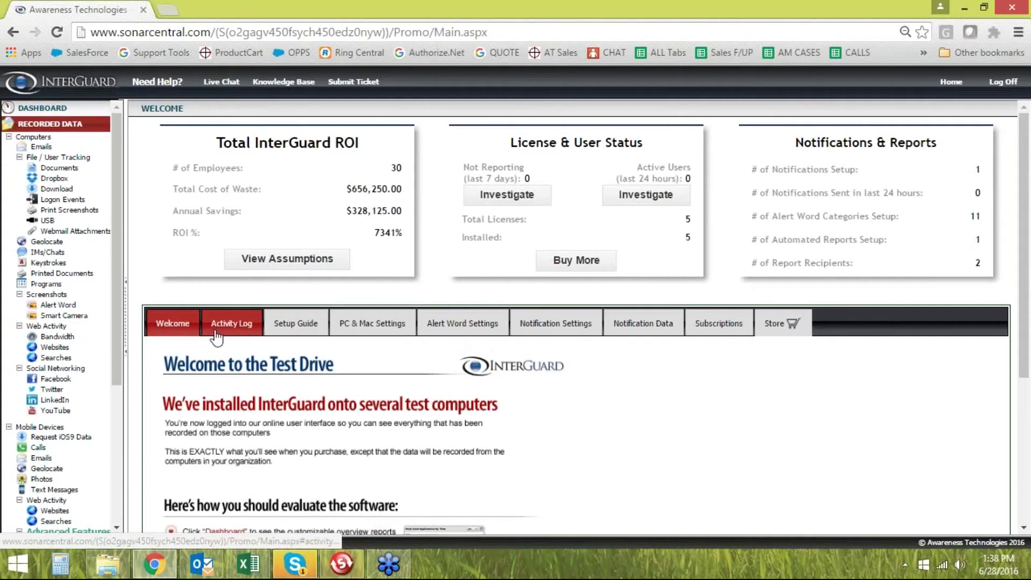
{"action": "left_click", "coordinate": [233, 320]}
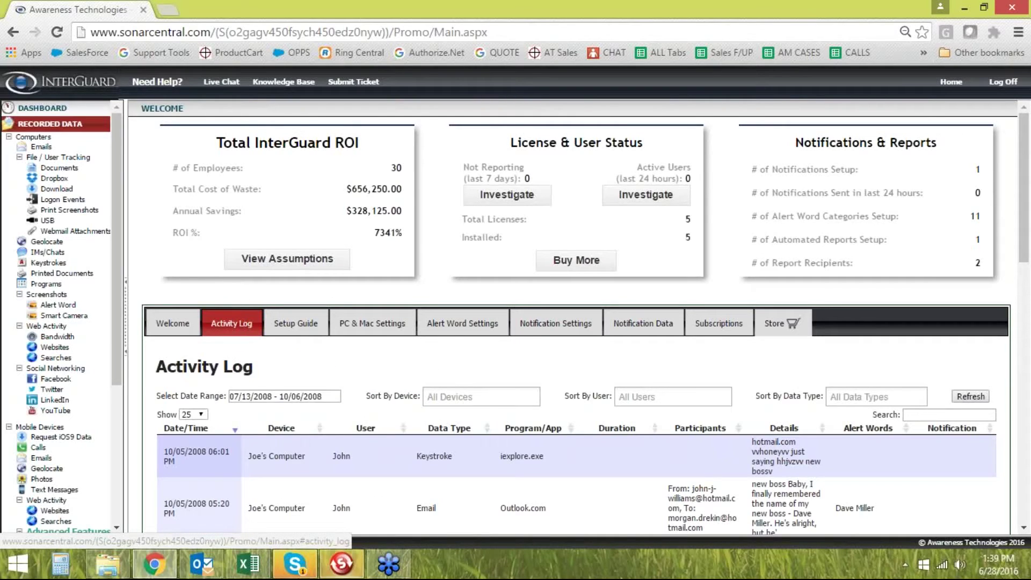
{"action": "scroll", "coordinate": [529, 424], "scroll_direction": "down", "scroll_amount": 4}
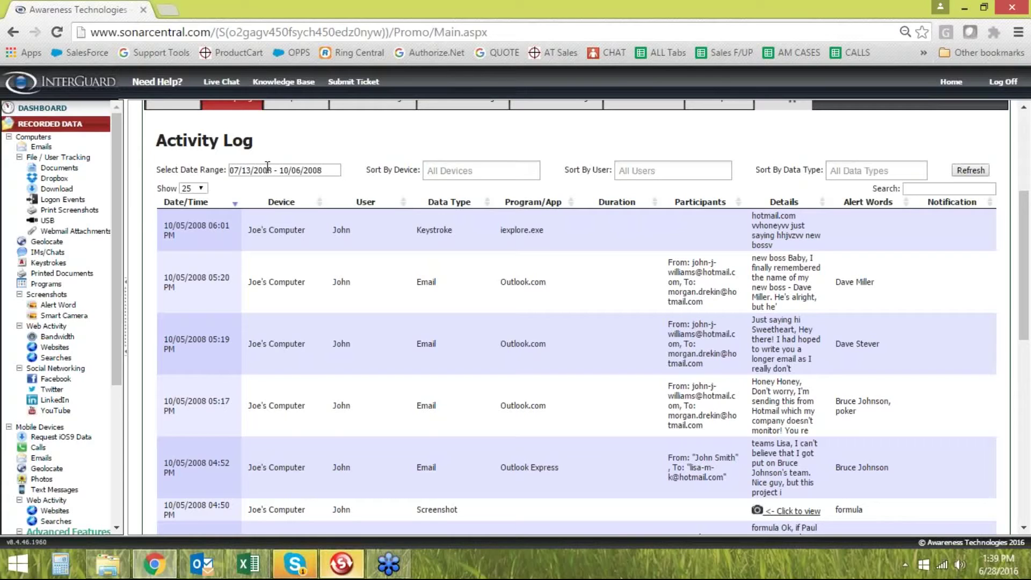
{"action": "left_click", "coordinate": [472, 171]}
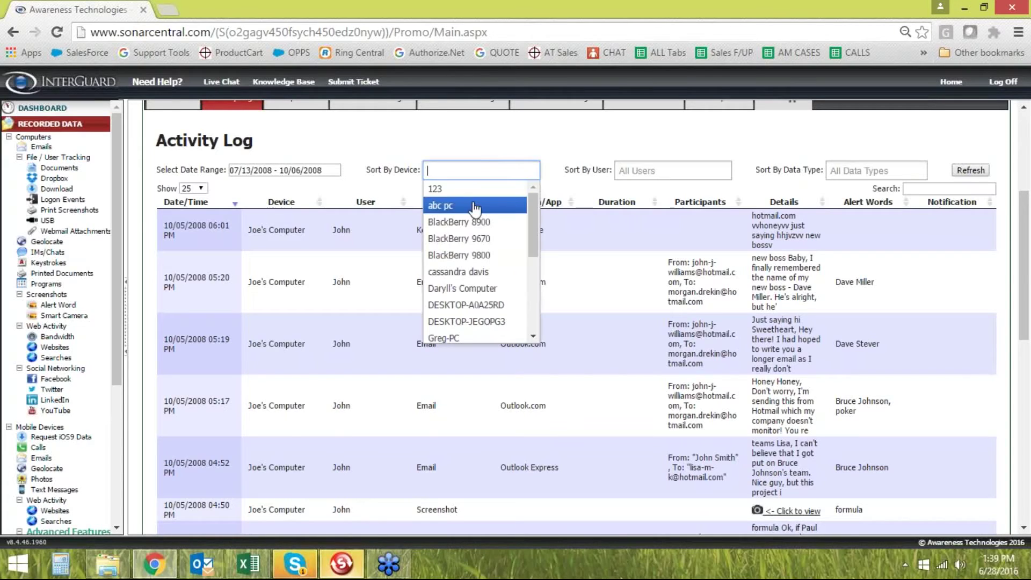
{"action": "scroll", "coordinate": [471, 260], "scroll_direction": "down", "scroll_amount": 5}
{"action": "scroll", "coordinate": [471, 260], "scroll_direction": "up", "scroll_amount": 5}
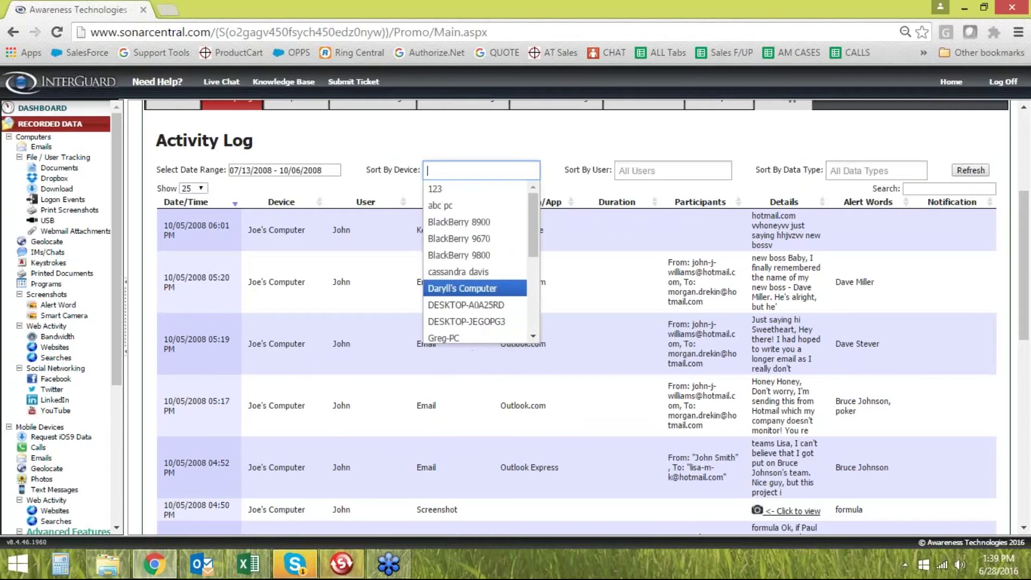
{"action": "key", "text": "Escape"}
{"action": "left_click", "coordinate": [616, 174]}
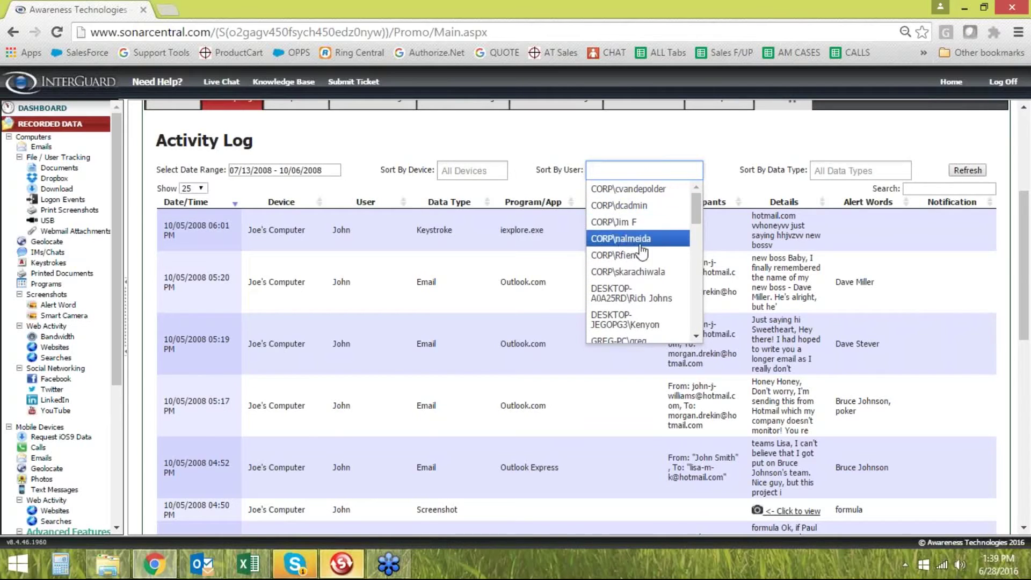
{"action": "left_click", "coordinate": [577, 150]}
{"action": "left_click", "coordinate": [820, 170]}
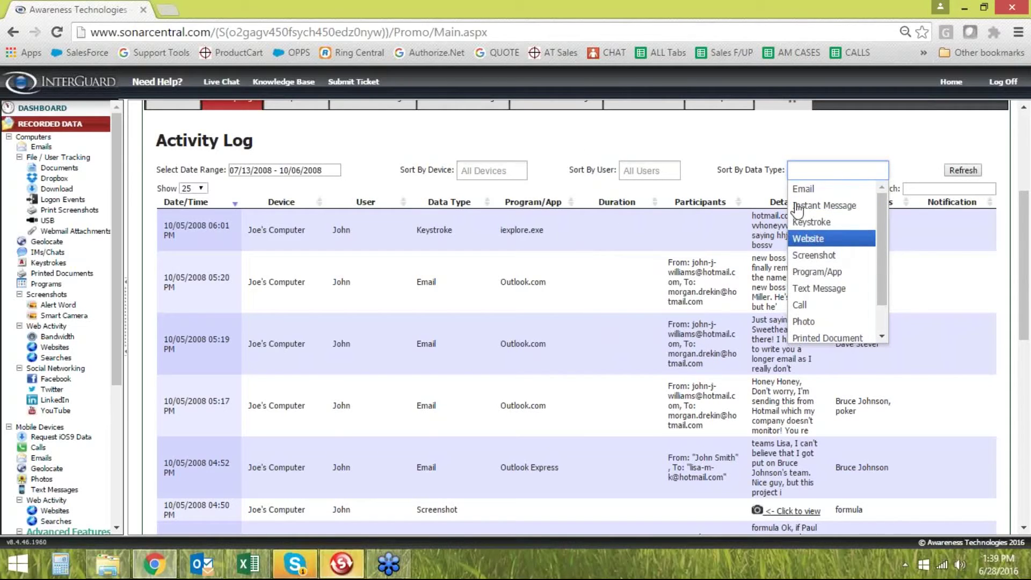
{"action": "left_click", "coordinate": [739, 156]}
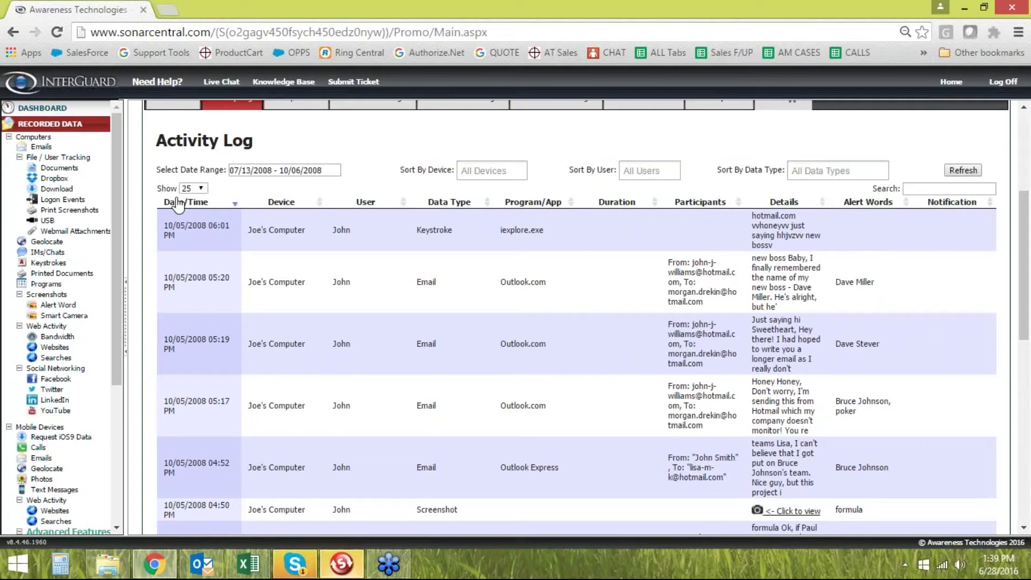
{"action": "scroll", "coordinate": [577, 317], "scroll_direction": "up", "scroll_amount": 2}
{"action": "scroll", "coordinate": [577, 317], "scroll_direction": "down", "scroll_amount": 5}
{"action": "scroll", "coordinate": [249, 233], "scroll_direction": "up", "scroll_amount": 1}
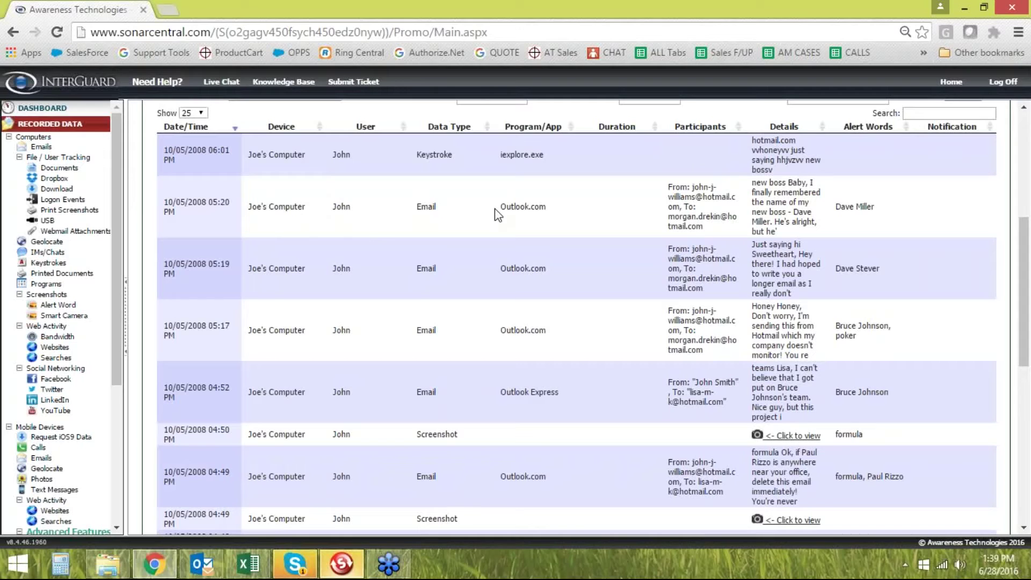
{"action": "scroll", "coordinate": [437, 322], "scroll_direction": "down", "scroll_amount": 3}
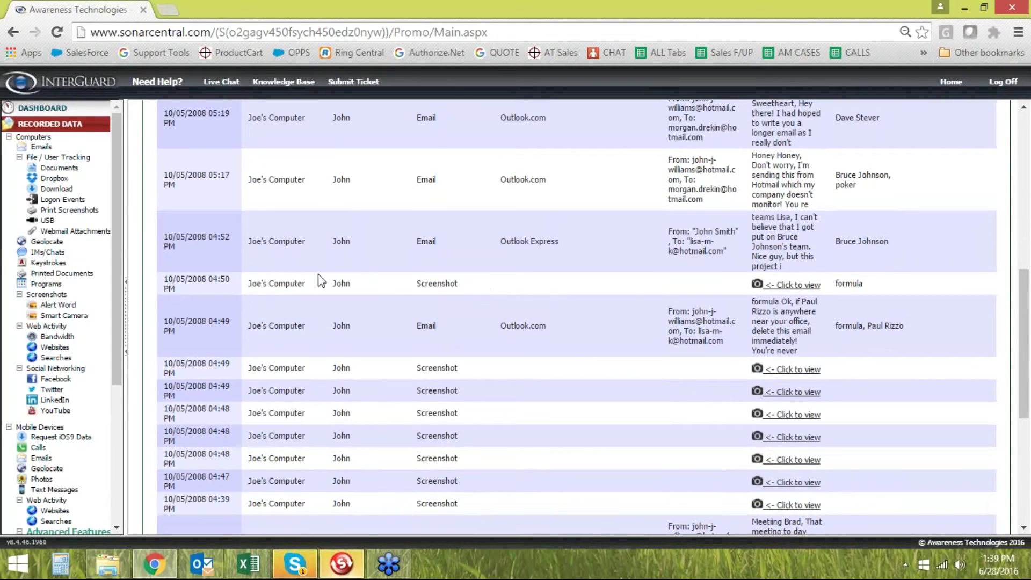
{"action": "left_click", "coordinate": [791, 288]}
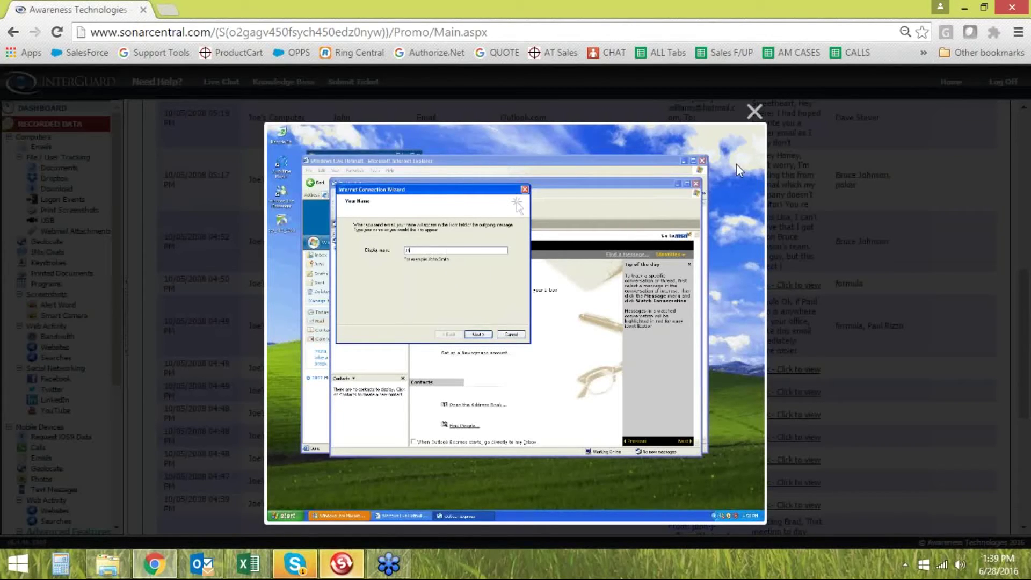
{"action": "left_click", "coordinate": [755, 111]}
{"action": "scroll", "coordinate": [495, 338], "scroll_direction": "down", "scroll_amount": 2}
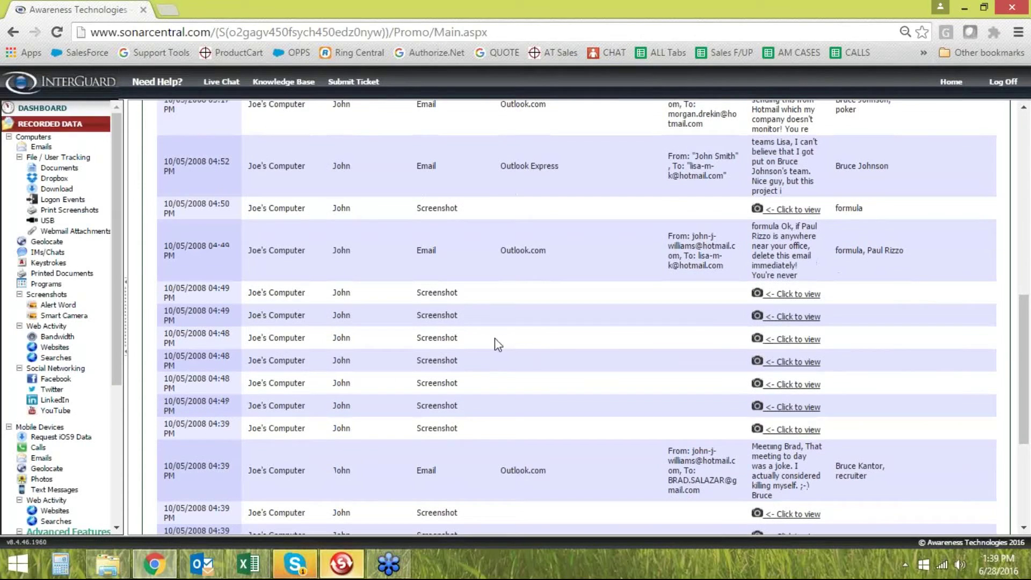
{"action": "scroll", "coordinate": [595, 321], "scroll_direction": "down", "scroll_amount": 2}
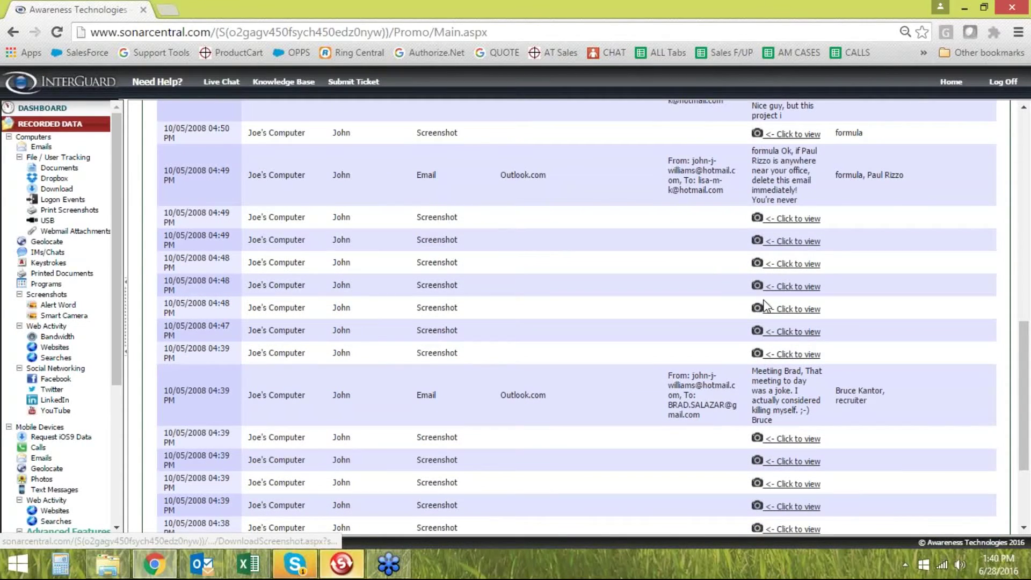
{"action": "scroll", "coordinate": [765, 305], "scroll_direction": "down", "scroll_amount": 2}
{"action": "scroll", "coordinate": [364, 333], "scroll_direction": "down", "scroll_amount": 3}
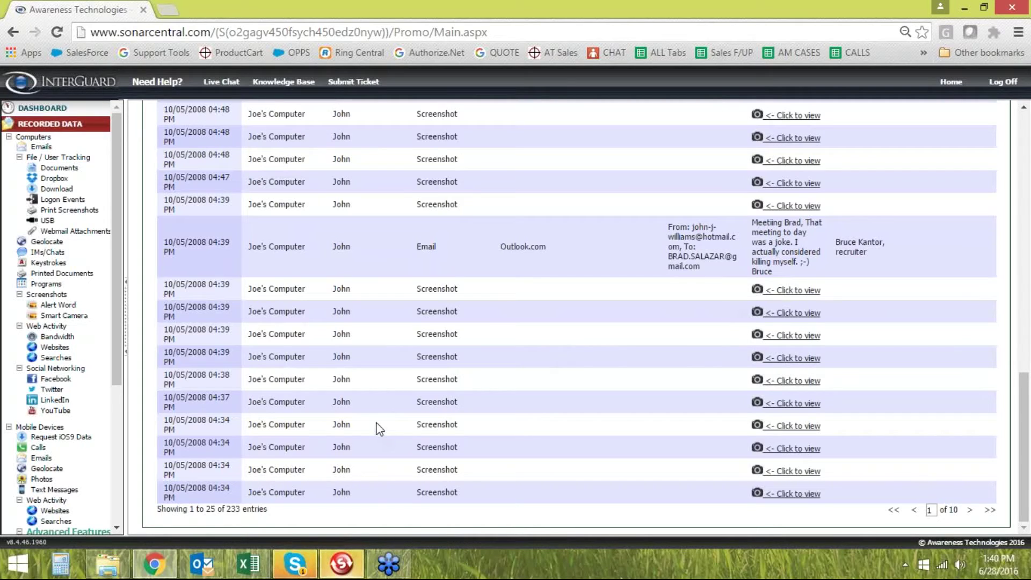
{"action": "scroll", "coordinate": [380, 428], "scroll_direction": "up", "scroll_amount": 15}
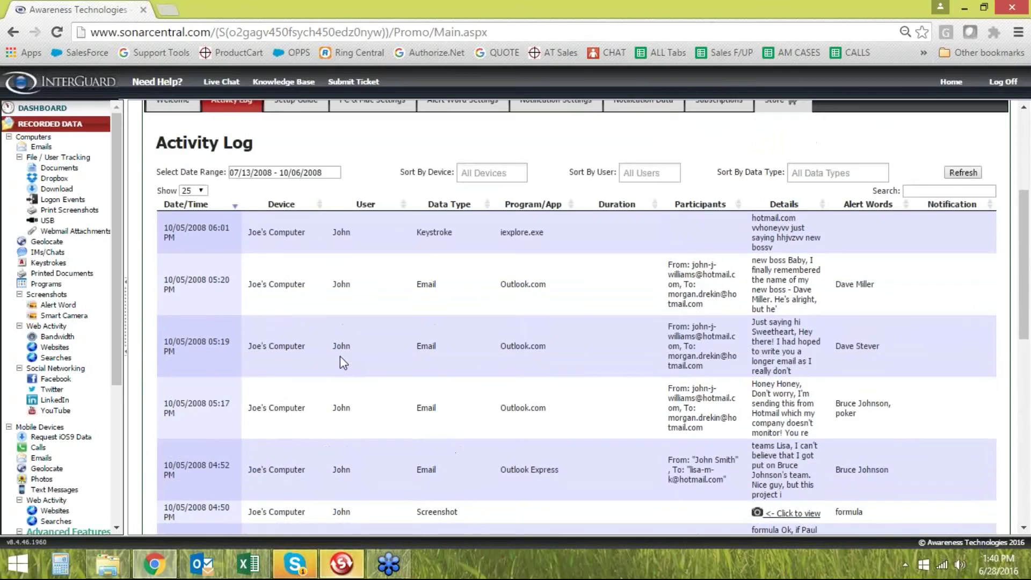
{"action": "scroll", "coordinate": [340, 356], "scroll_direction": "up", "scroll_amount": 3}
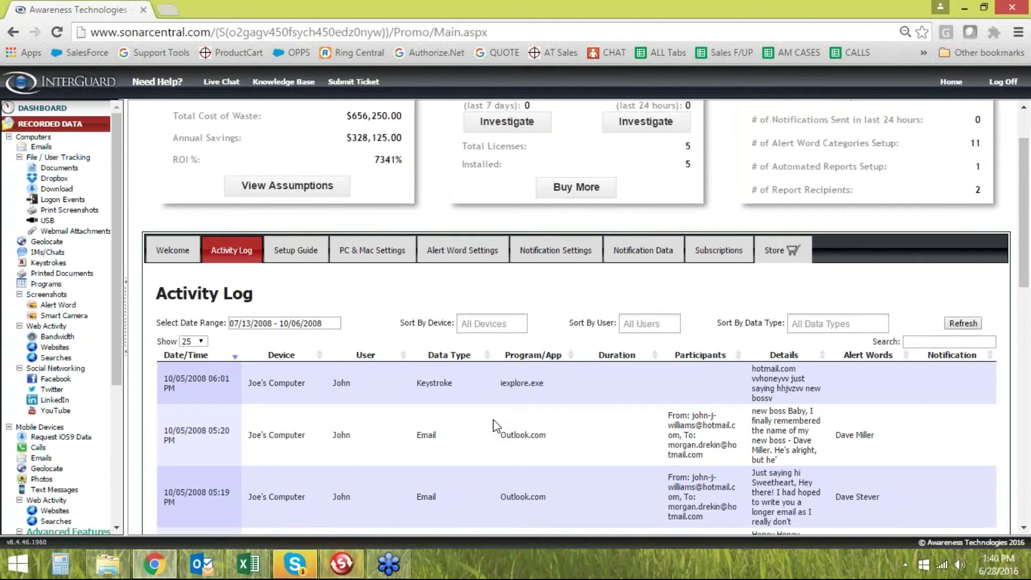
{"action": "scroll", "coordinate": [499, 410], "scroll_direction": "down", "scroll_amount": 3}
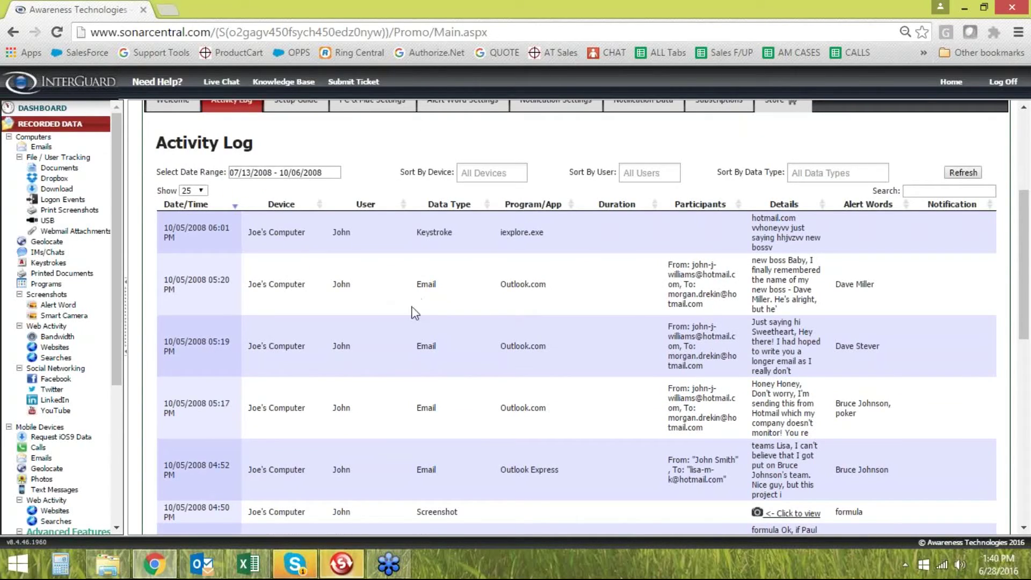
{"action": "scroll", "coordinate": [361, 329], "scroll_direction": "up", "scroll_amount": 5}
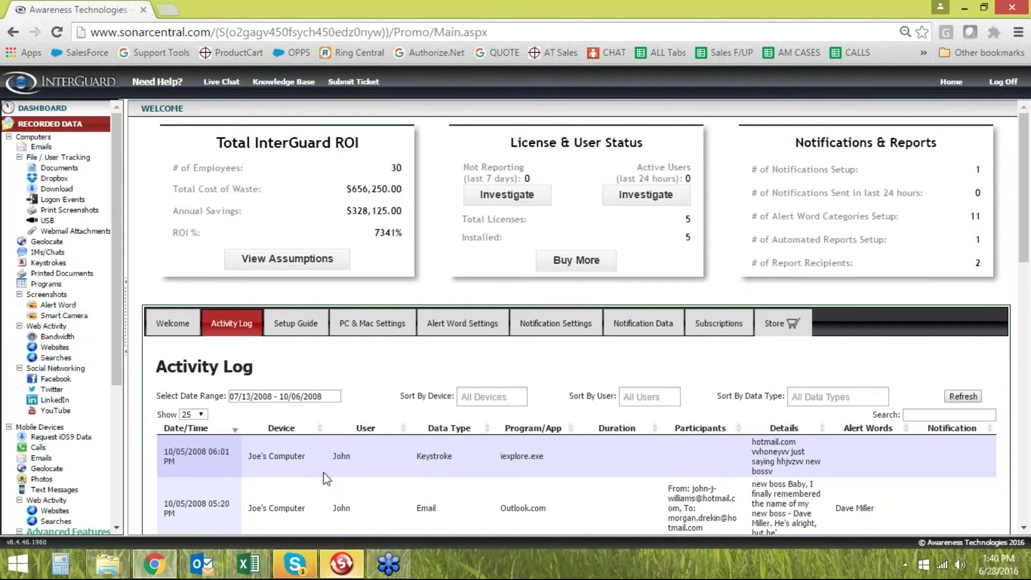
{"action": "scroll", "coordinate": [323, 473], "scroll_direction": "down", "scroll_amount": 2}
{"action": "scroll", "coordinate": [430, 452], "scroll_direction": "down", "scroll_amount": 2}
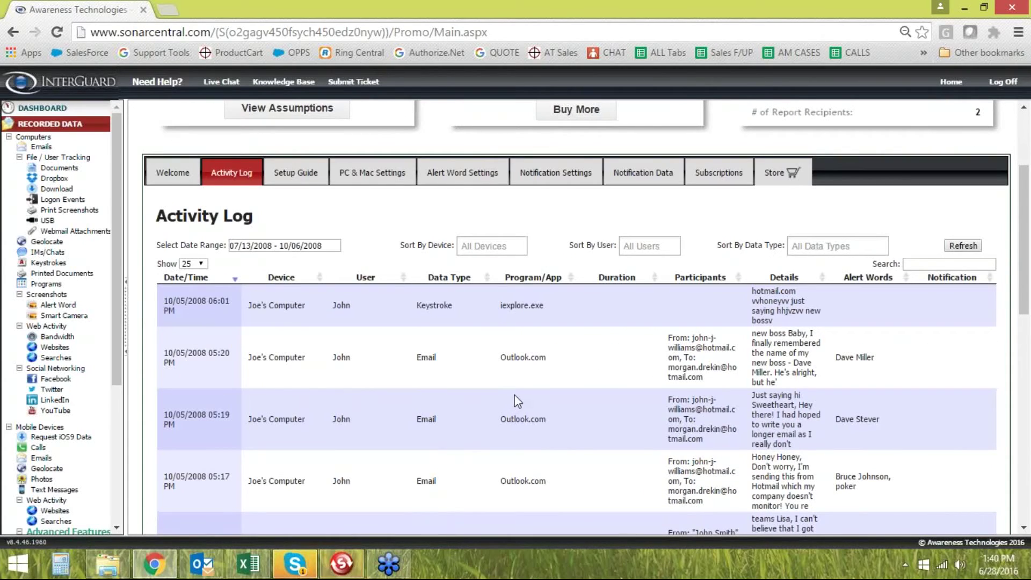
{"action": "scroll", "coordinate": [519, 400], "scroll_direction": "up", "scroll_amount": 2}
{"action": "scroll", "coordinate": [430, 413], "scroll_direction": "up", "scroll_amount": 2}
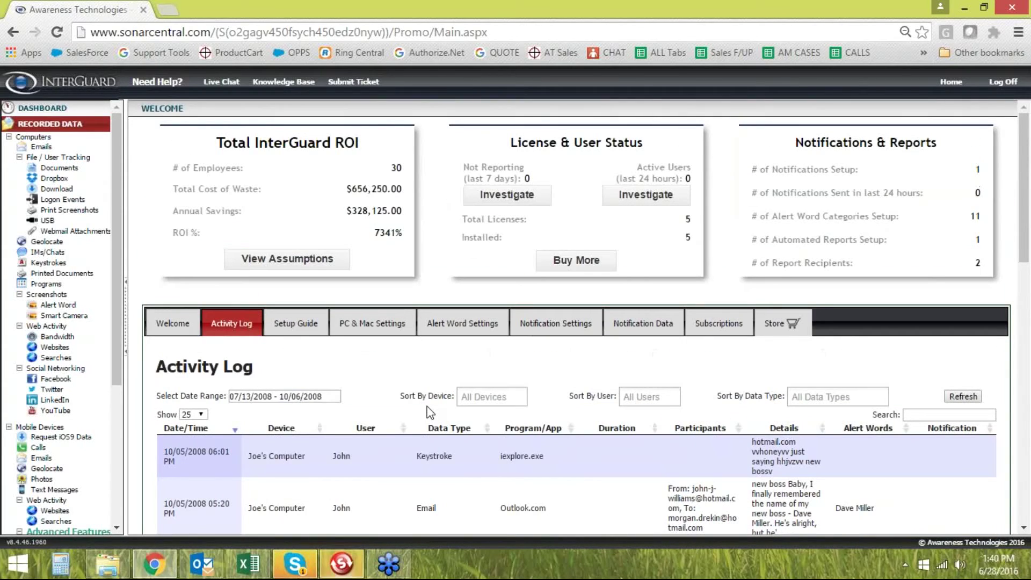